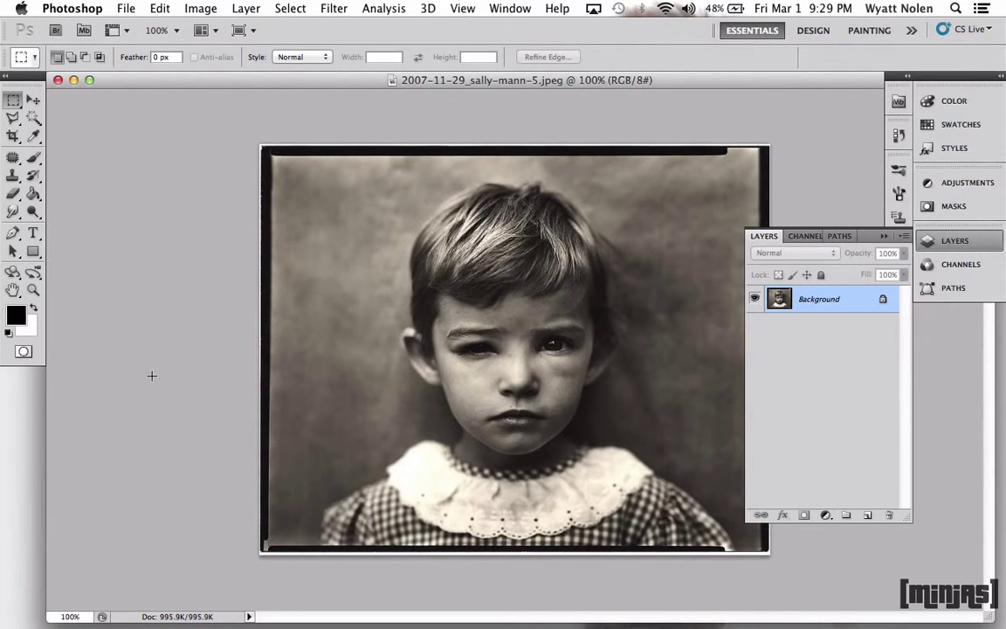
Duplicate the Background layer and name the copy Base
{"action": "key", "text": "super+j"}
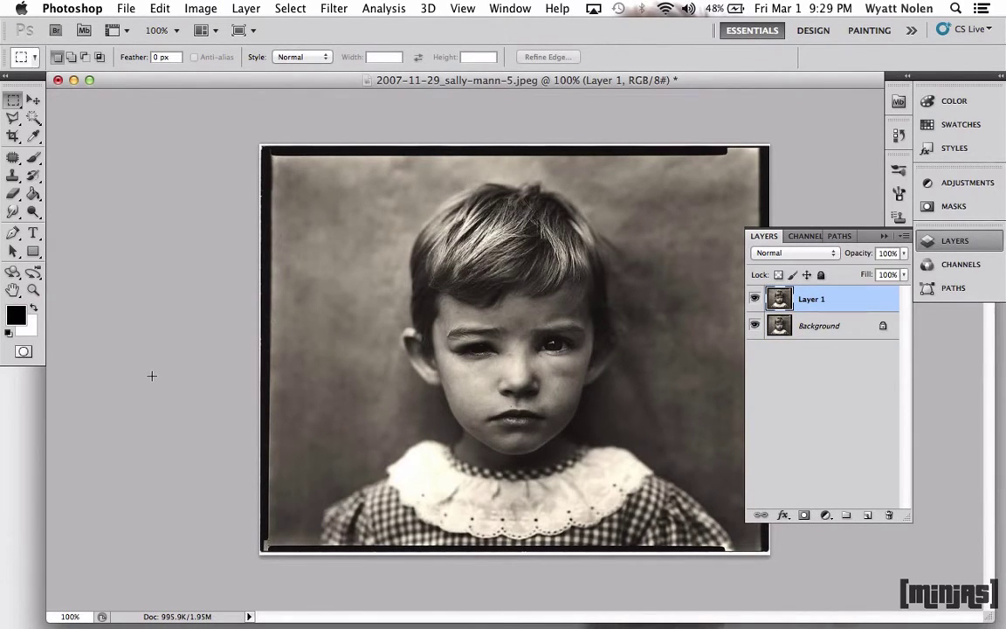
{"action": "double_click", "coordinate": [812, 300]}
{"action": "type", "text": "Base"}
{"action": "key", "text": "Return"}
Desaturate the Base layer to remove the photo's sepia tint
{"action": "left_click", "coordinate": [200, 9]}
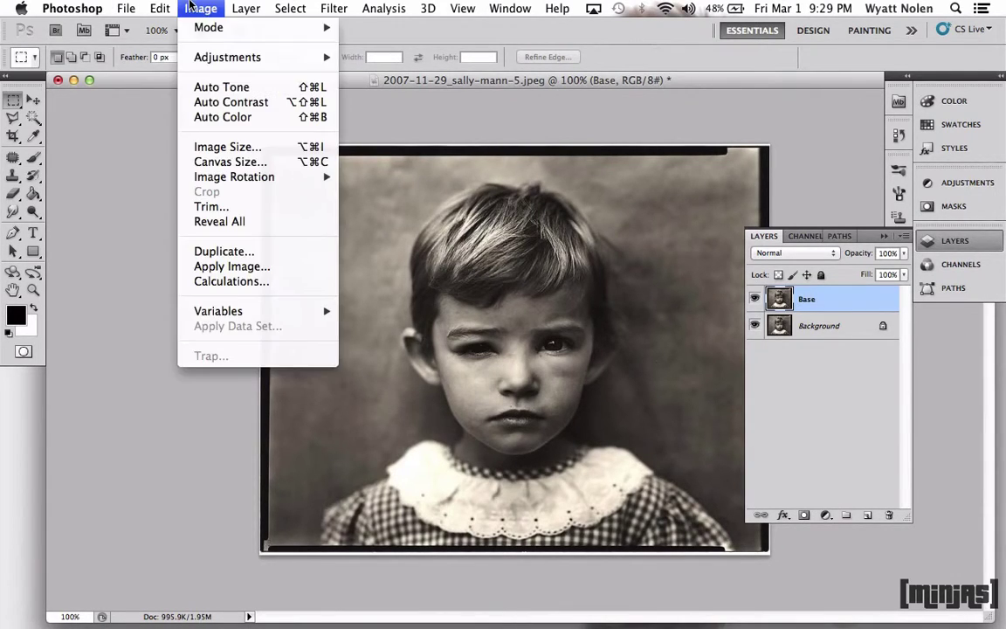
{"action": "mouse_move", "coordinate": [224, 61]}
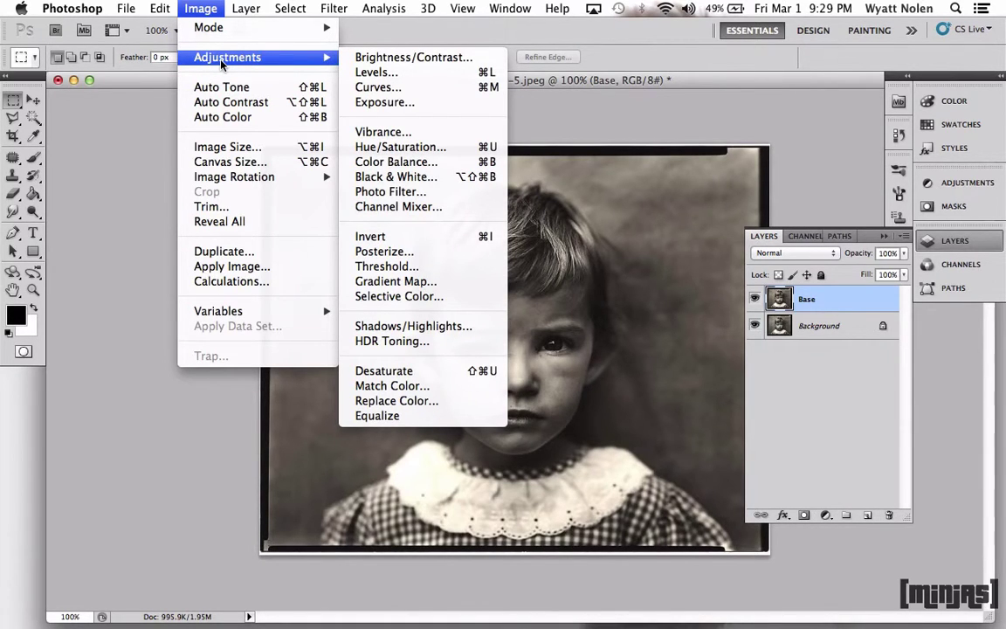
{"action": "left_click", "coordinate": [377, 370]}
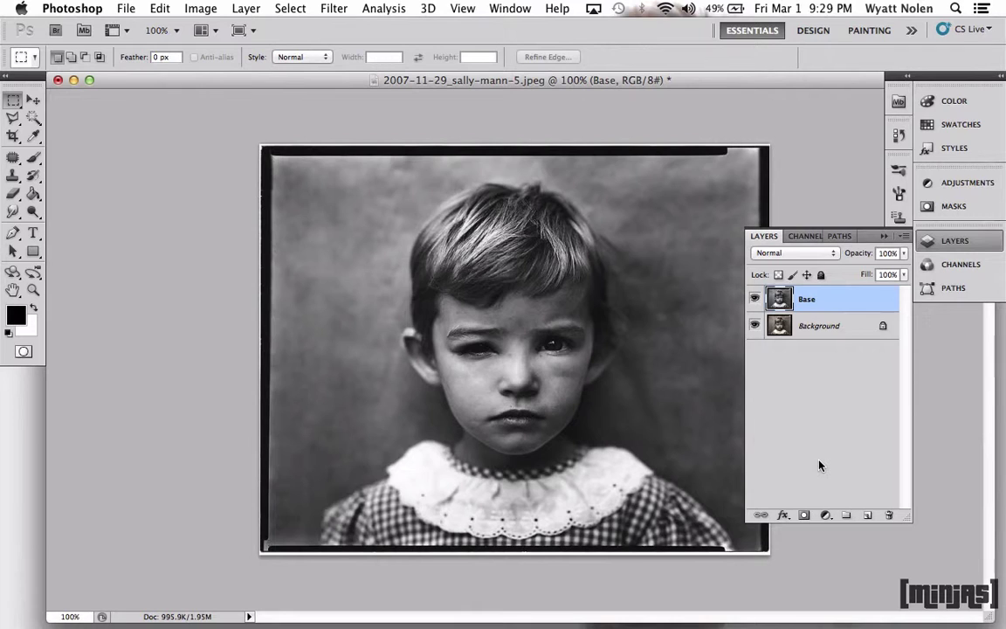
Try to cover the upper part of the photo's left black border with the Clone Stamp at size 45
{"action": "left_click", "coordinate": [12, 177]}
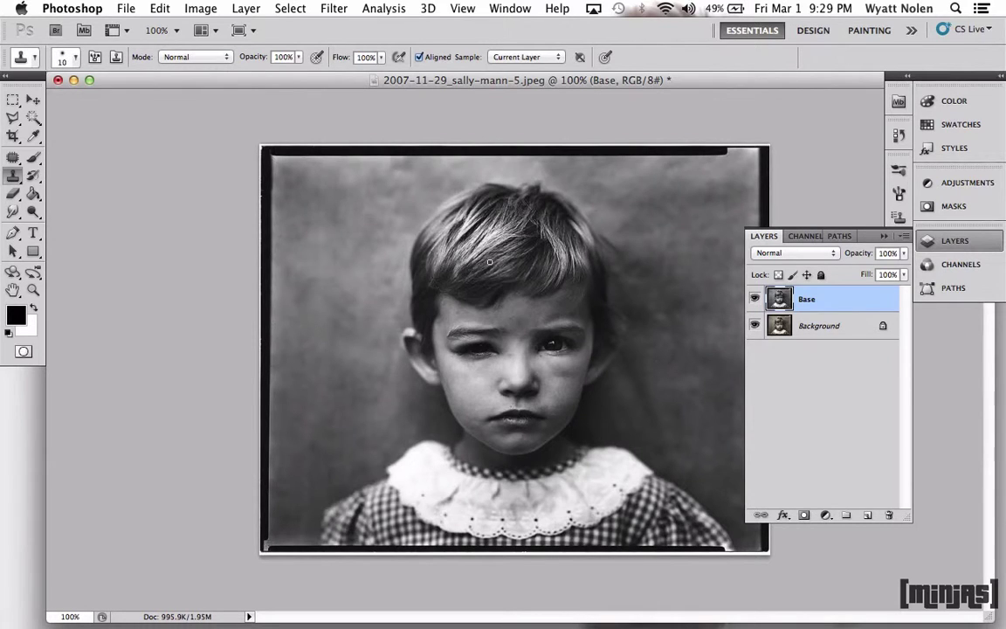
{"action": "key", "text": "bracketright"}
{"action": "key", "text": "bracketright"}
{"action": "left_click", "coordinate": [297, 181], "text": "alt"}
{"action": "mouse_move", "coordinate": [269, 169]}
{"action": "left_mouse_down"}
{"action": "mouse_move", "coordinate": [267, 218]}
{"action": "mouse_move", "coordinate": [262, 161]}
{"action": "mouse_move", "coordinate": [265, 299]}
{"action": "mouse_move", "coordinate": [277, 202]}
{"action": "mouse_move", "coordinate": [279, 292]}
{"action": "left_mouse_up"}
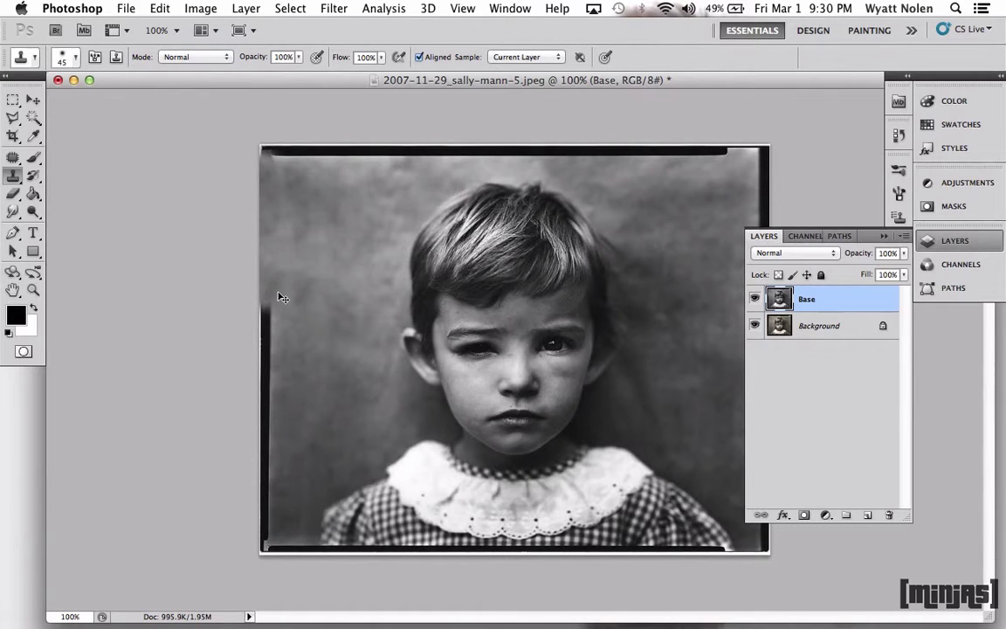
{"action": "key", "text": "b"}
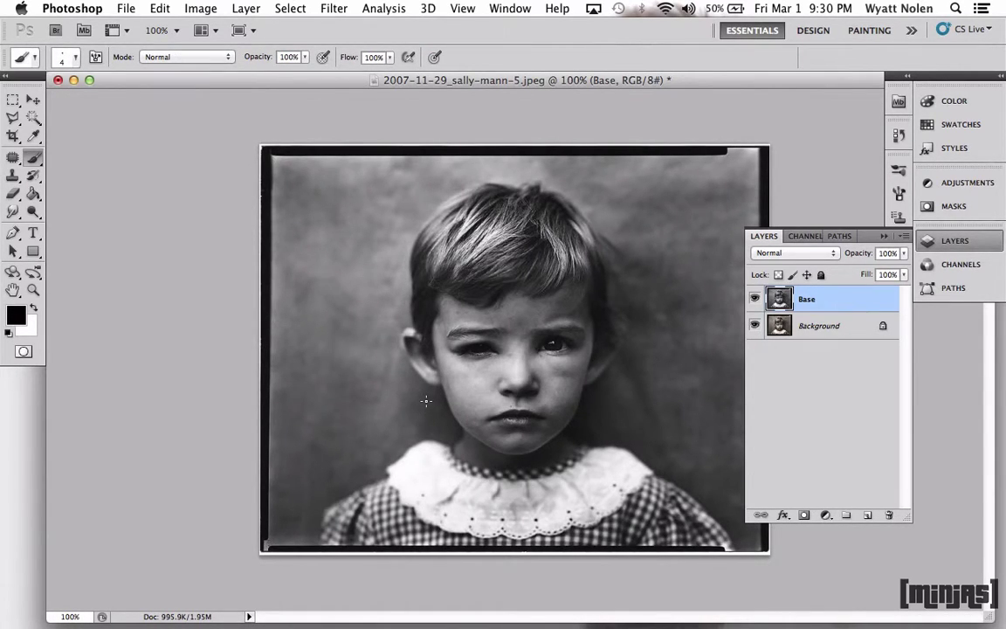
Duplicate the Base layer and colorize the copy with Hue/Saturation at hue 49 and saturation 25
{"action": "key", "text": "super+j"}
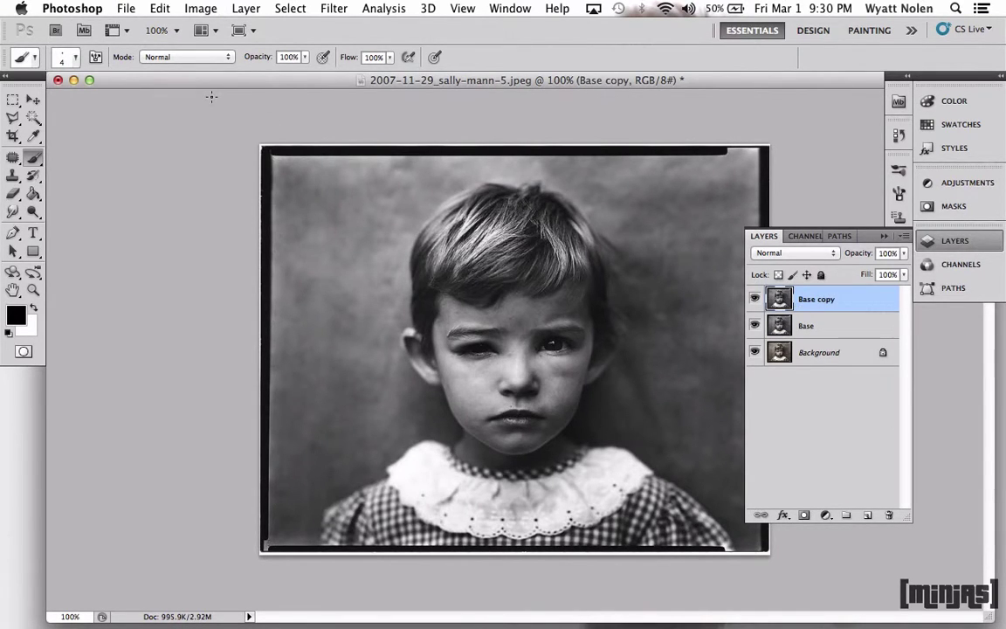
{"action": "left_click", "coordinate": [185, 8]}
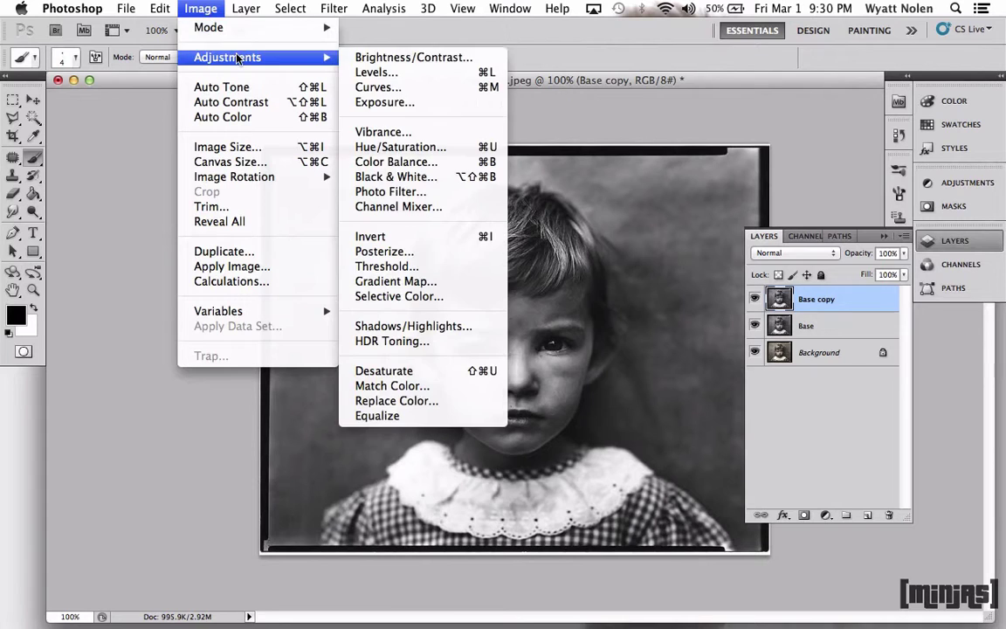
{"action": "left_click", "coordinate": [414, 149]}
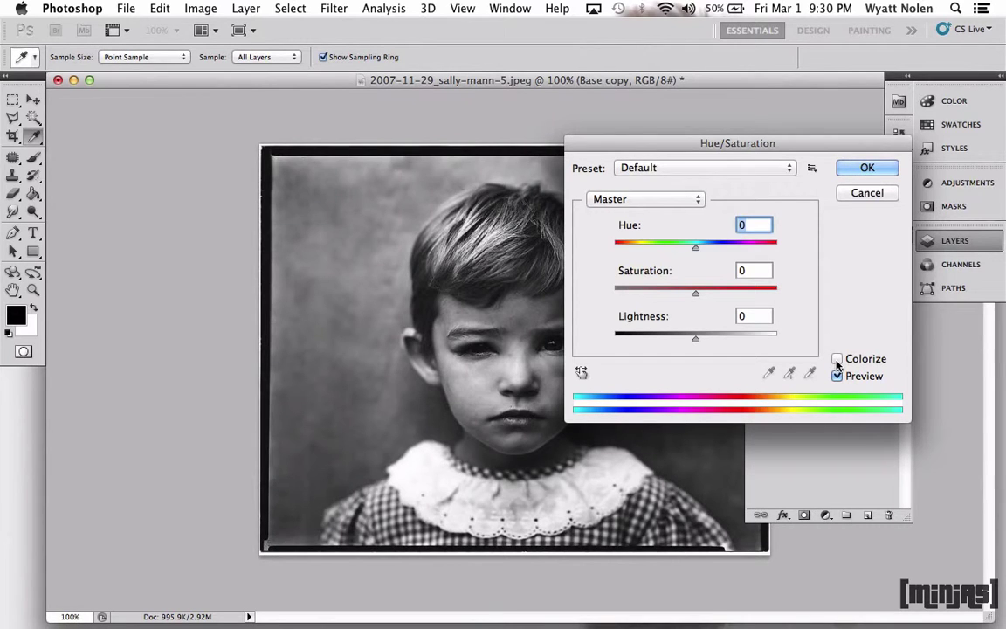
{"action": "left_click", "coordinate": [836, 359]}
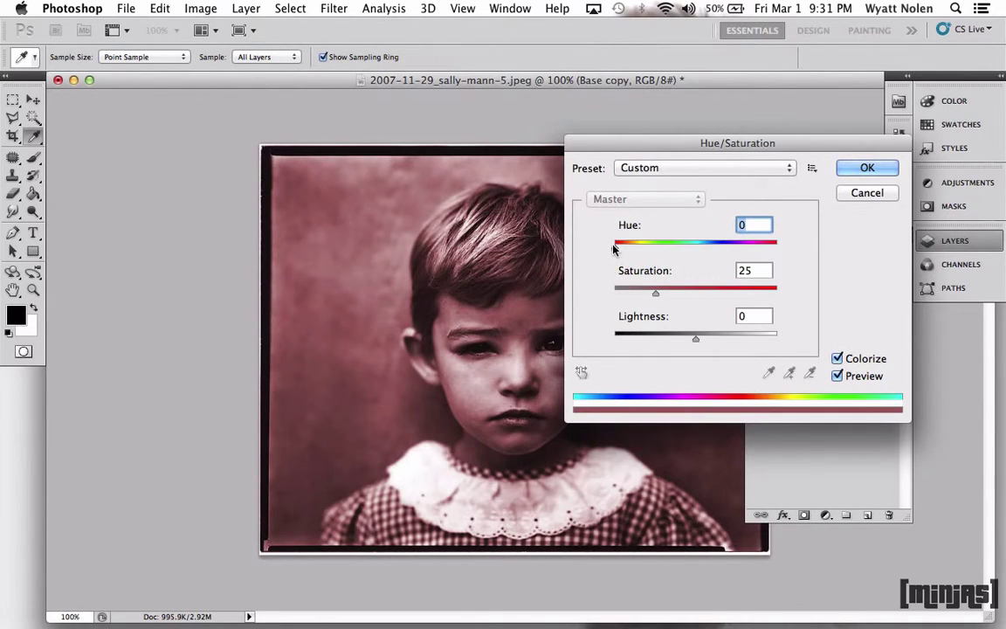
{"action": "left_click_drag", "start_coordinate": [614, 251], "coordinate": [638, 251]}
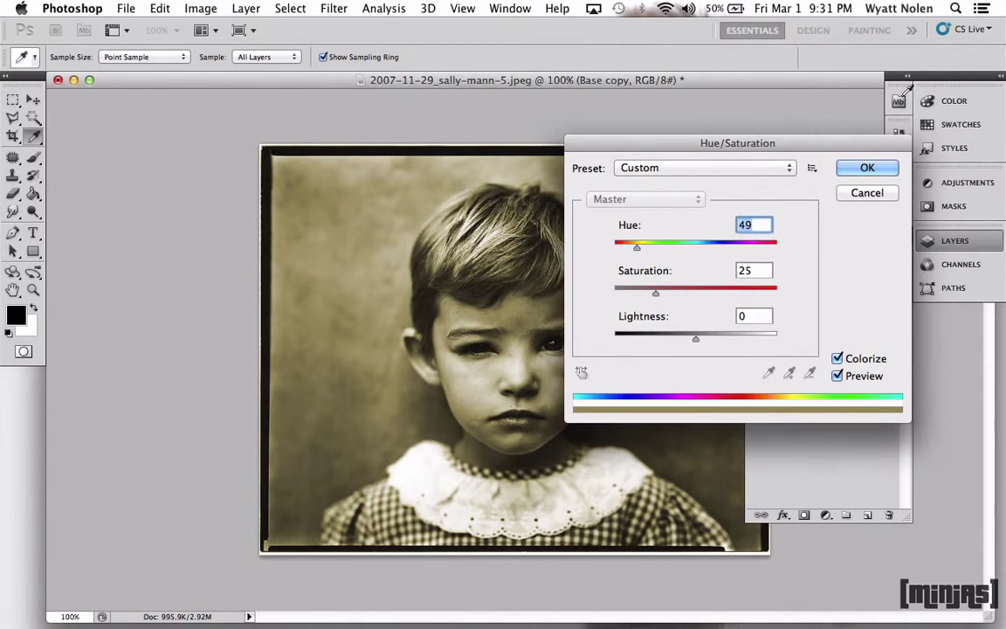
{"action": "left_click", "coordinate": [866, 167]}
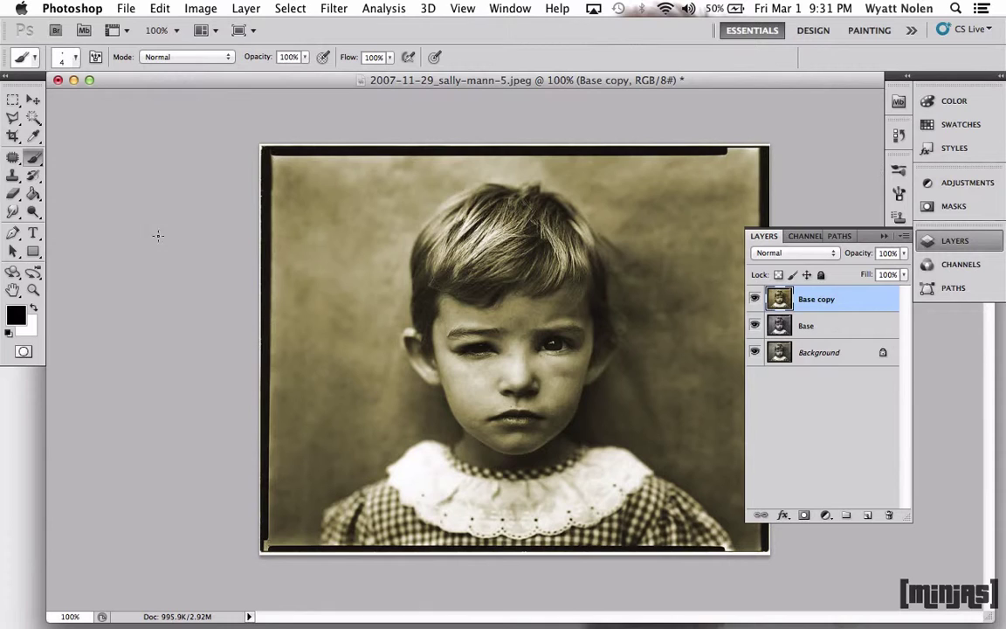
Add a layer mask to the colorized Base copy and fill the mask with black
{"action": "left_click", "coordinate": [803, 515]}
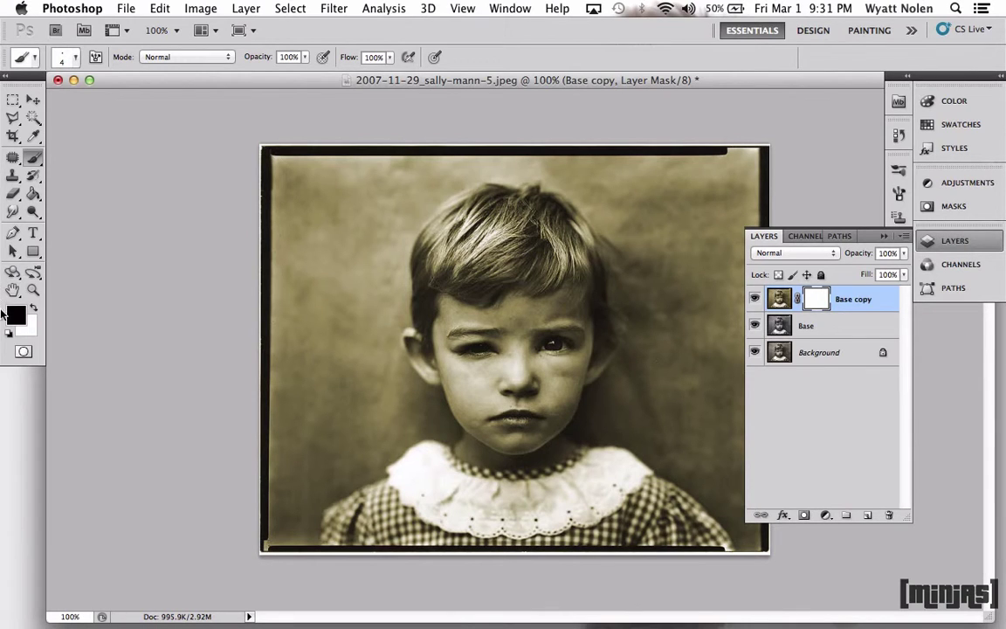
{"action": "left_click", "coordinate": [33, 193]}
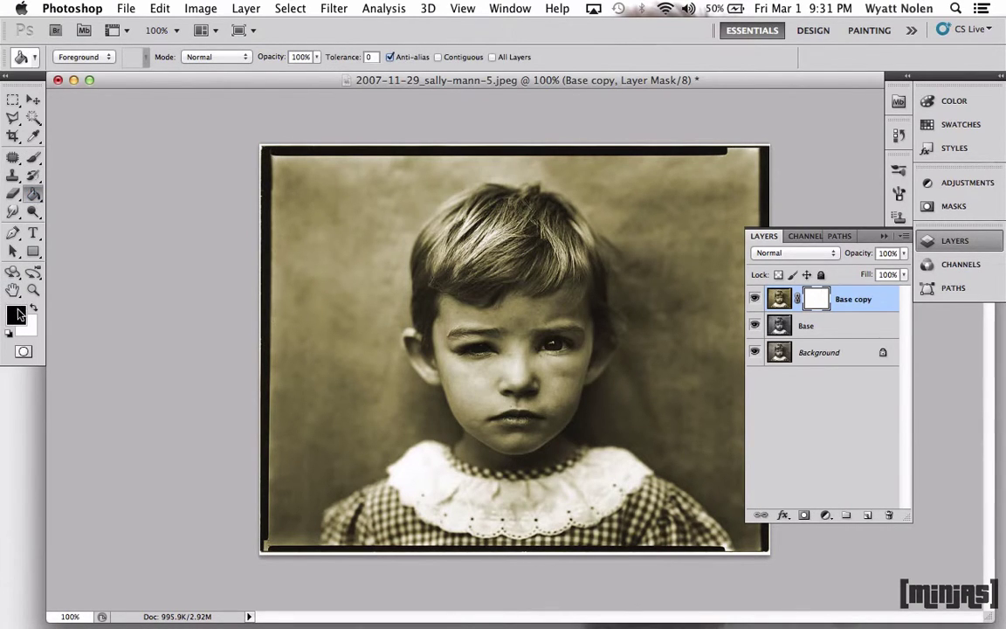
{"action": "left_click", "coordinate": [354, 277]}
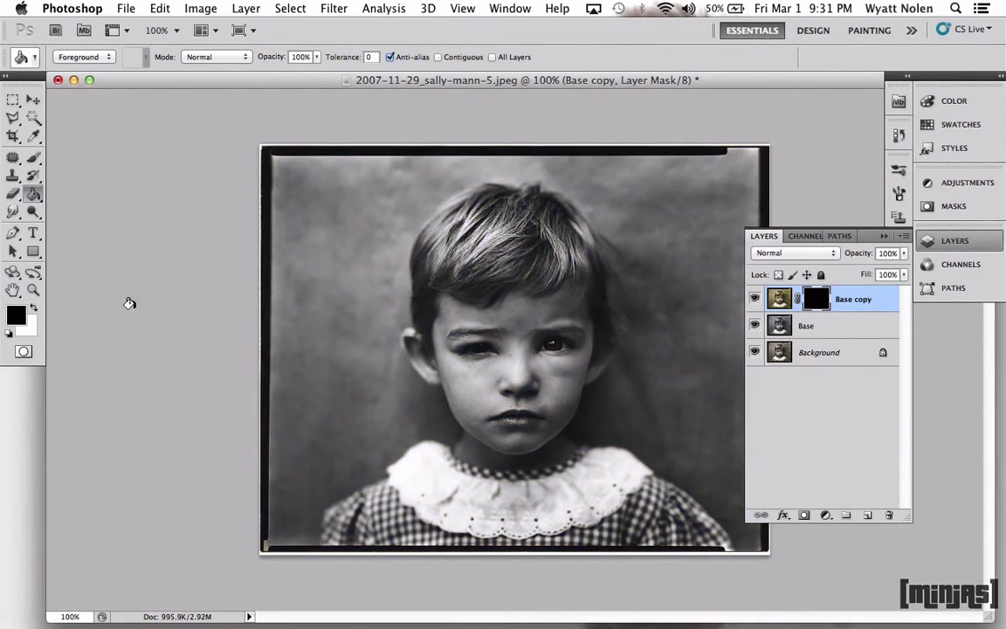
Paint white on the Base copy's mask over the front of the hair with a size 35 brush
{"action": "left_click", "coordinate": [34, 309]}
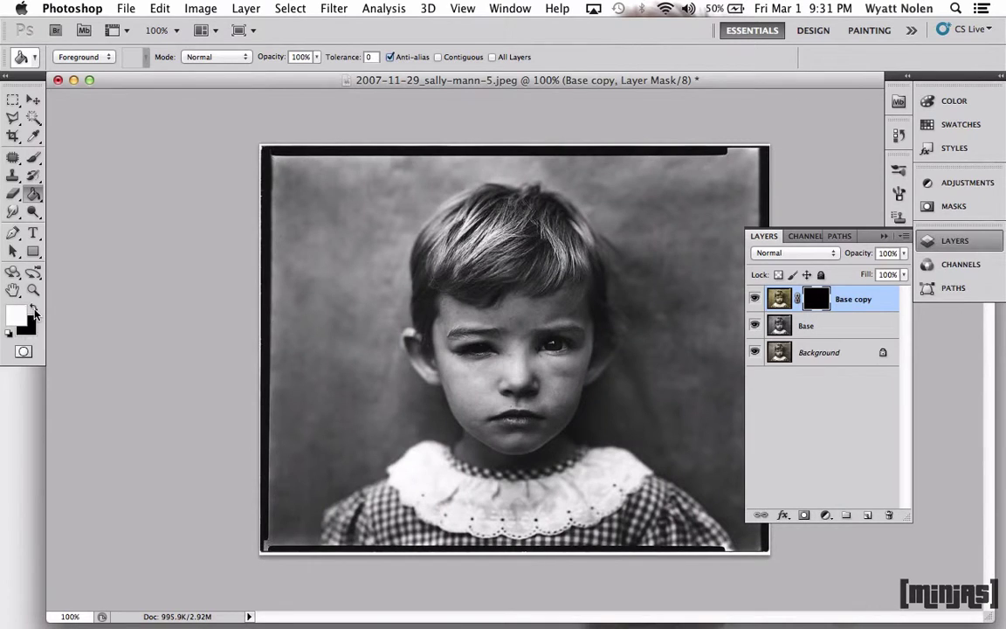
{"action": "left_click", "coordinate": [33, 159]}
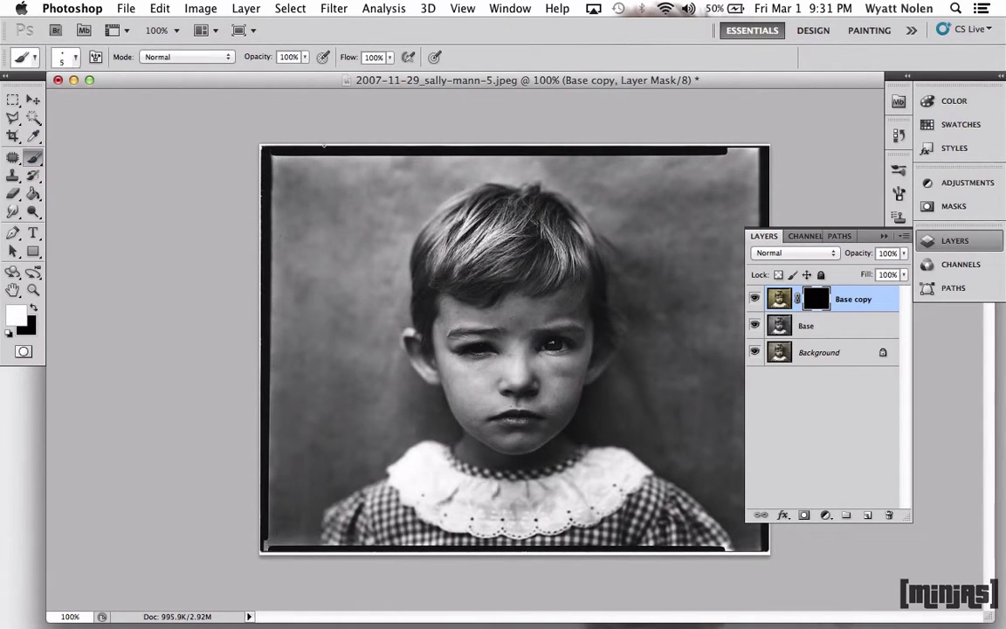
{"action": "key", "text": "bracketright"}
{"action": "key", "text": "bracketright"}
{"action": "key", "text": "bracketright"}
{"action": "key", "text": "bracketright"}
{"action": "key", "text": "bracketright"}
{"action": "key", "text": "bracketright"}
{"action": "key", "text": "bracketright"}
{"action": "mouse_move", "coordinate": [461, 237]}
{"action": "left_mouse_down"}
{"action": "mouse_move", "coordinate": [453, 215]}
{"action": "mouse_move", "coordinate": [433, 235]}
{"action": "mouse_move", "coordinate": [409, 232]}
{"action": "mouse_move", "coordinate": [420, 257]}
{"action": "mouse_move", "coordinate": [406, 209]}
{"action": "mouse_move", "coordinate": [436, 192]}
{"action": "mouse_move", "coordinate": [456, 206]}
{"action": "mouse_move", "coordinate": [471, 268]}
{"action": "mouse_move", "coordinate": [505, 267]}
{"action": "mouse_move", "coordinate": [519, 234]}
{"action": "left_mouse_up"}
Undo the mask painting, the layer mask, the colorizing and the Base layer's duplication
{"action": "key", "text": "alt+super+z"}
{"action": "key", "text": "alt+super+z"}
{"action": "key", "text": "alt+super+z"}
{"action": "key", "text": "alt+super+z"}
{"action": "key", "text": "alt+super+z"}
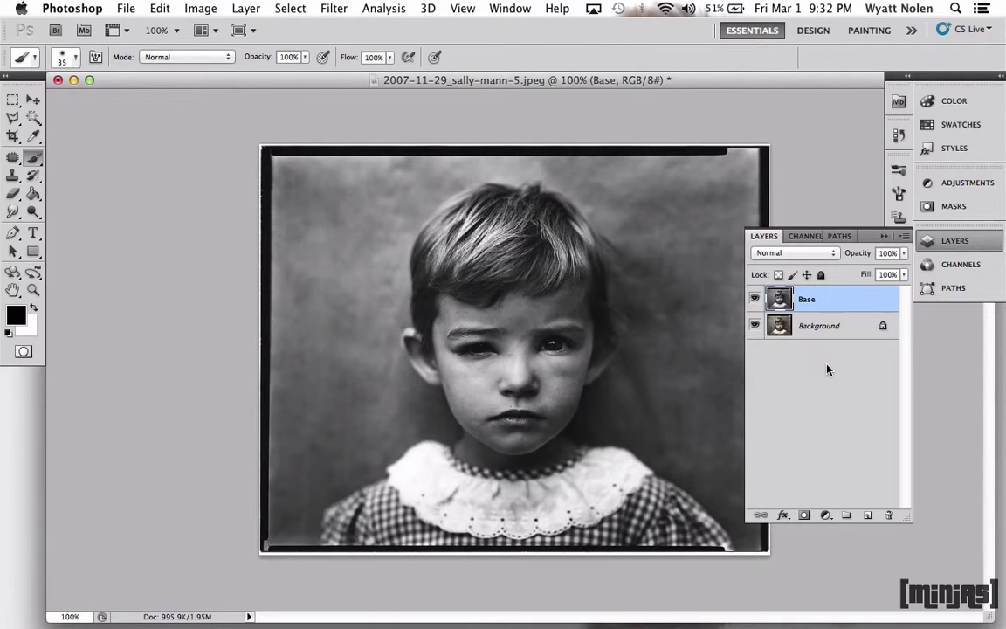
Create a new empty layer named Hair above the Base layer
{"action": "key", "text": "super+shift+n"}
{"action": "type", "text": "ha"}
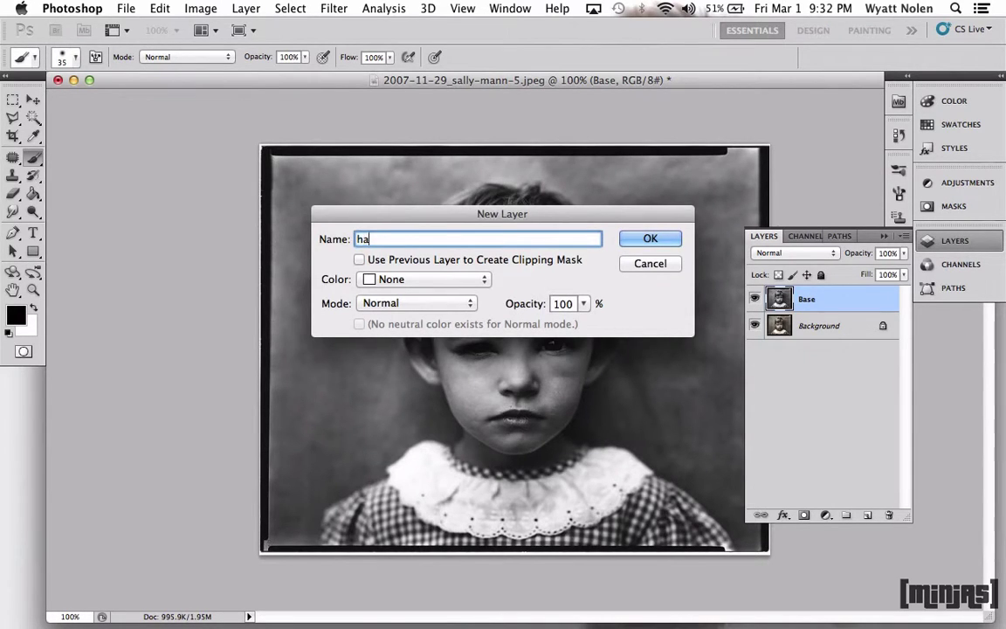
{"action": "key", "text": "BackSpace"}
{"action": "key", "text": "BackSpace"}
{"action": "type", "text": "Hair"}
{"action": "key", "text": "Return"}
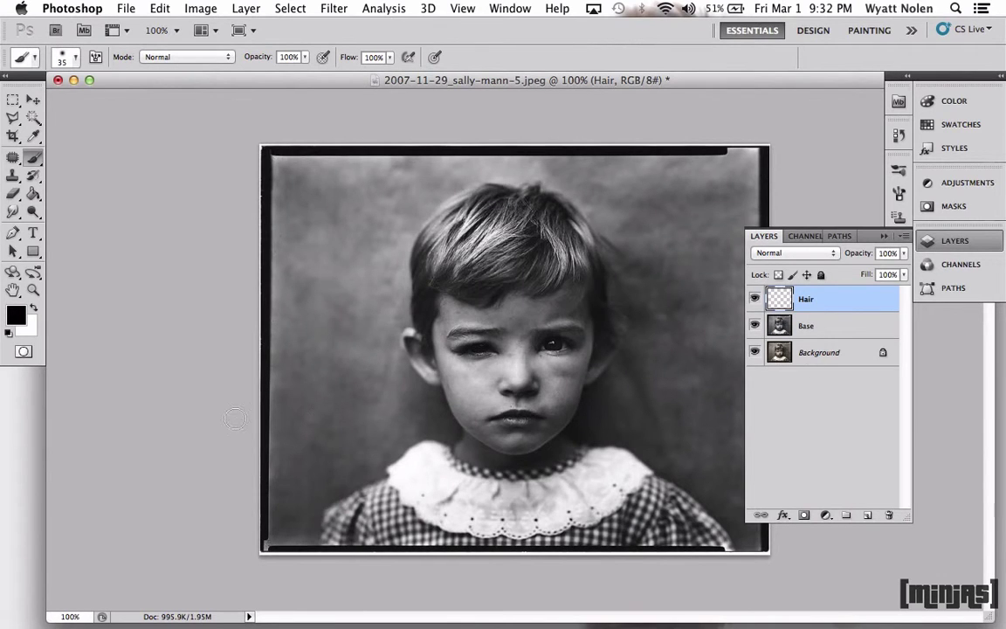
Set the foreground color to hex 807853 and fill the whole Hair layer with it
{"action": "left_click", "coordinate": [15, 315]}
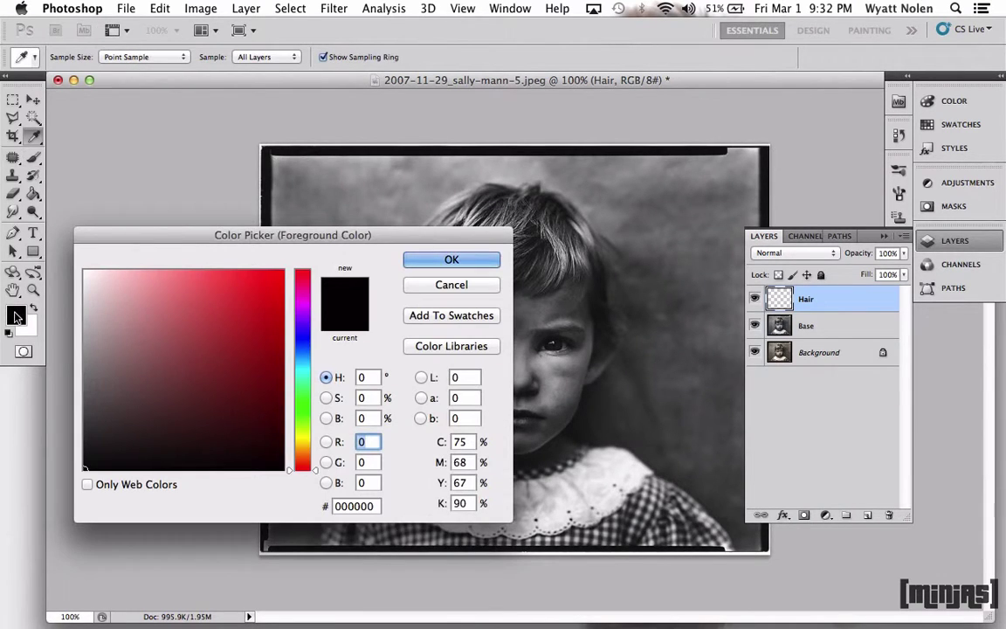
{"action": "left_click", "coordinate": [373, 506]}
{"action": "key", "text": "BackSpace"}
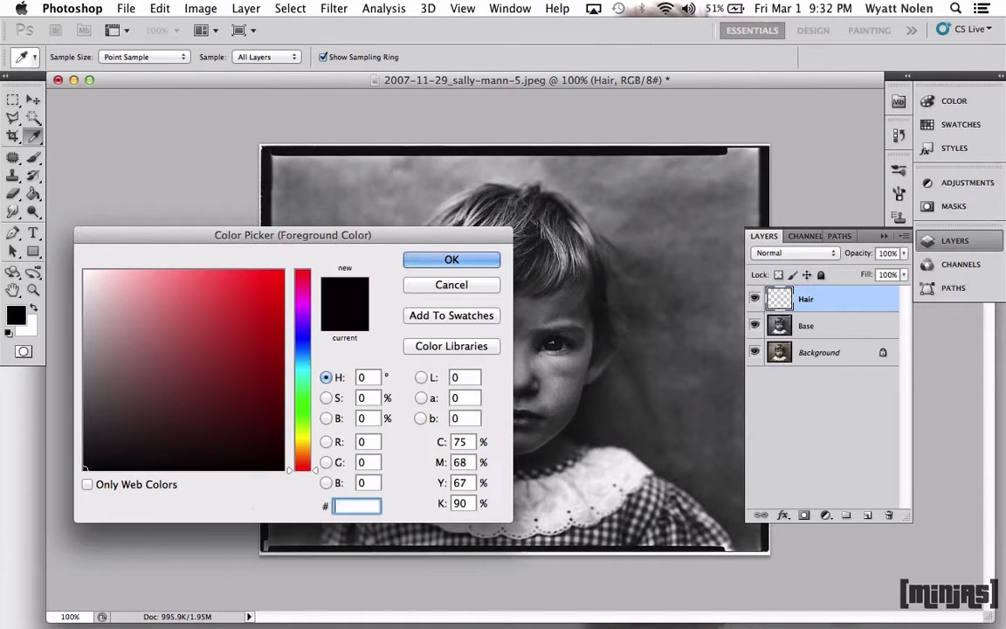
{"action": "type", "text": "807"}
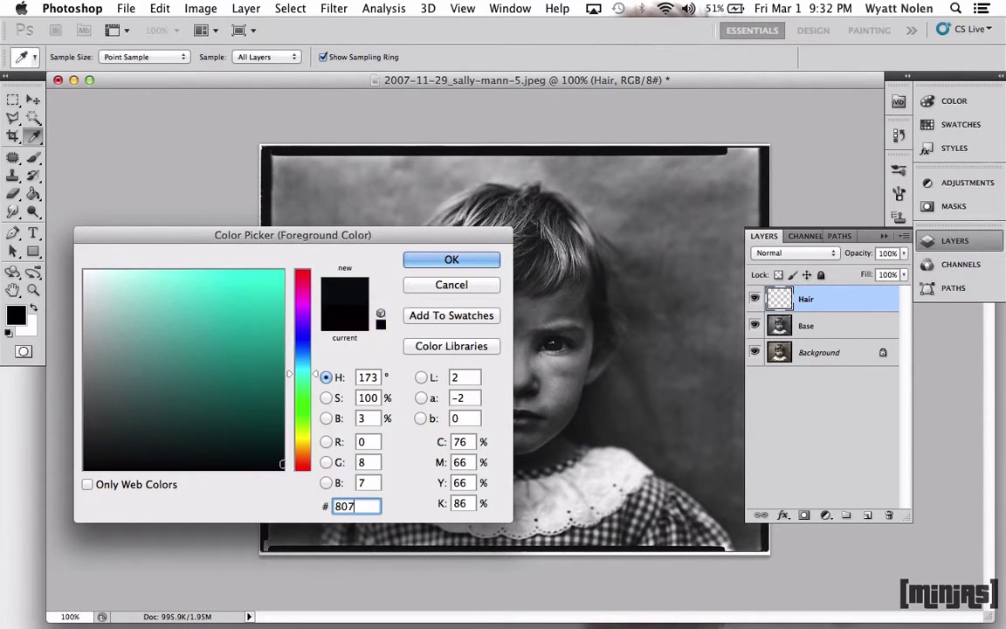
{"action": "type", "text": "853"}
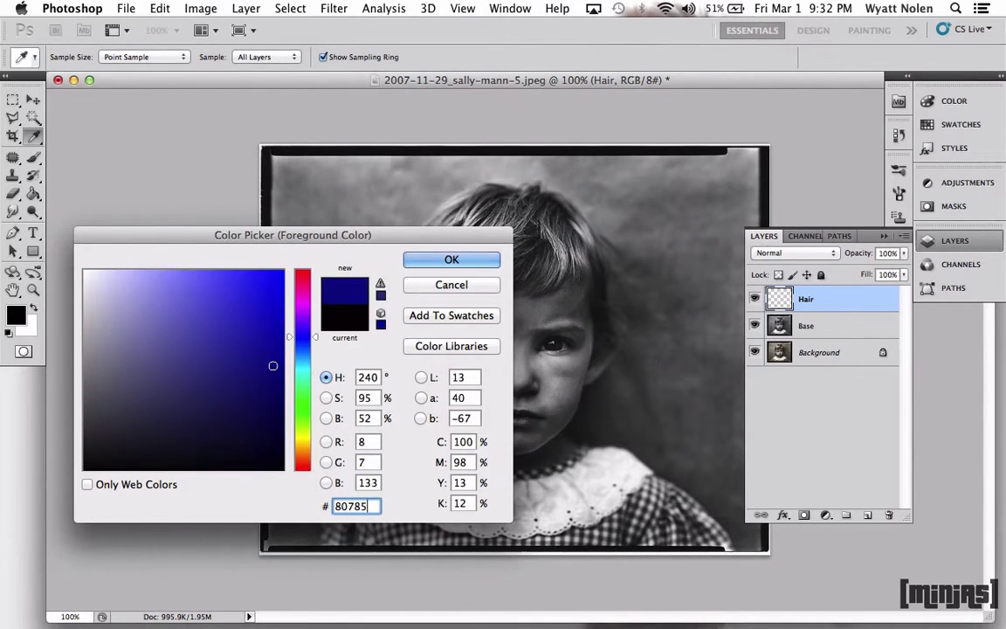
{"action": "left_click", "coordinate": [467, 260]}
{"action": "key", "text": "b"}
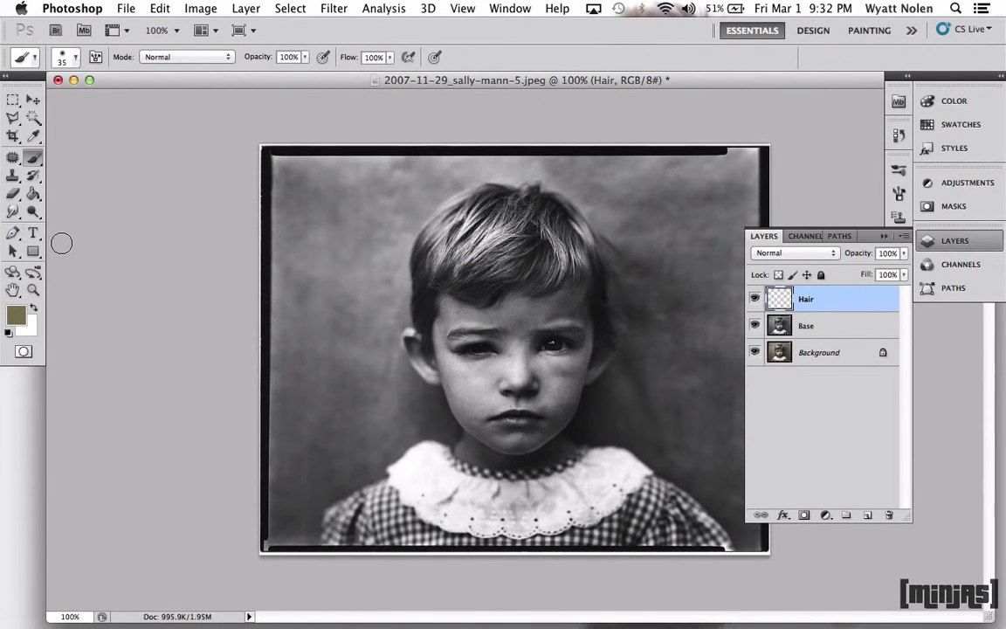
{"action": "left_click", "coordinate": [33, 194]}
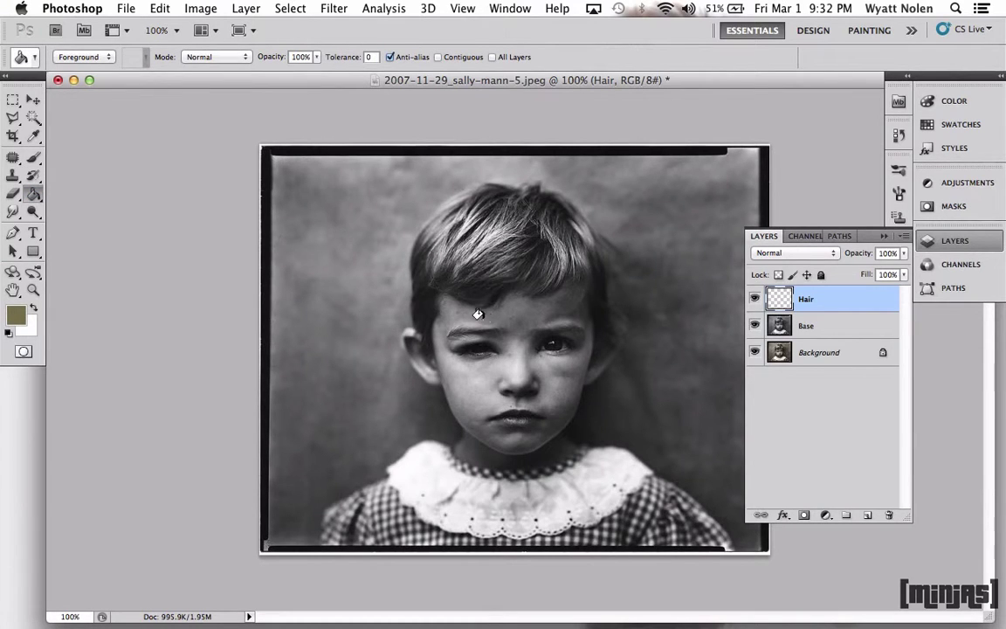
{"action": "left_click", "coordinate": [436, 282]}
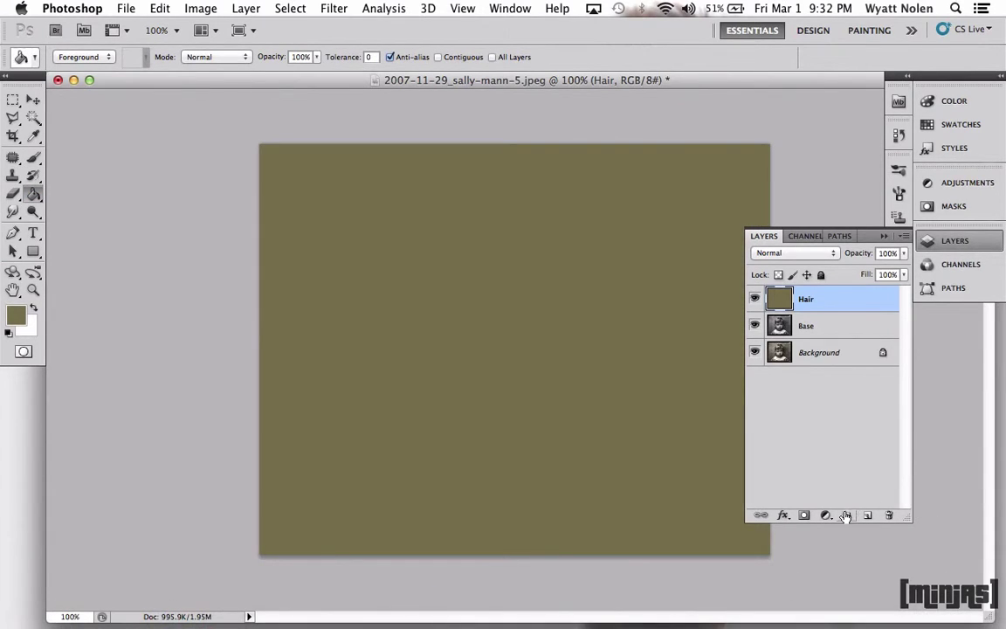
Add a layer mask to the Hair layer and fill the mask with black
{"action": "left_click", "coordinate": [804, 515]}
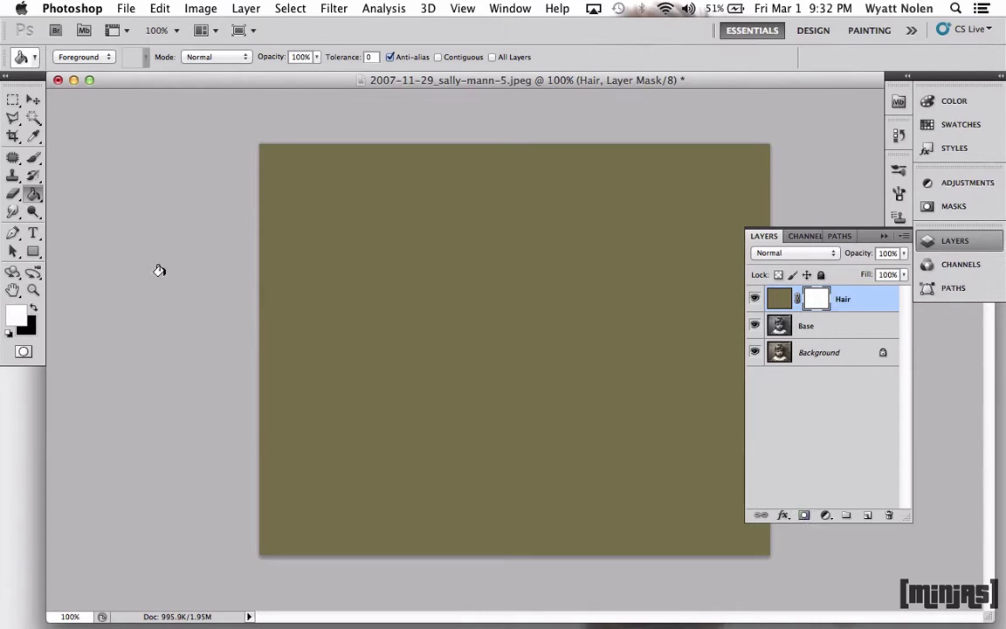
{"action": "left_click", "coordinate": [33, 309]}
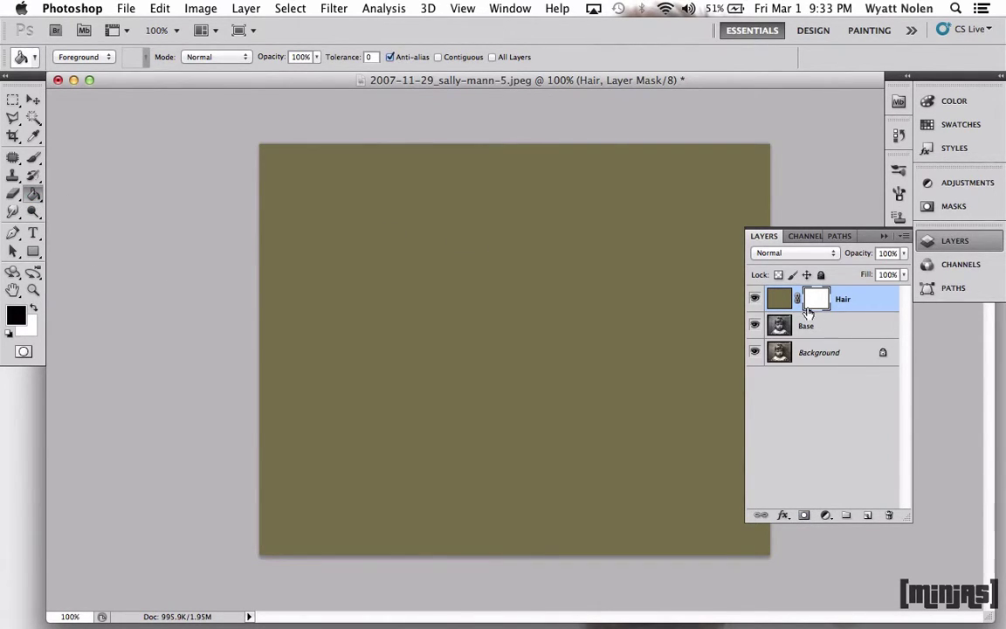
{"action": "left_click", "coordinate": [537, 307]}
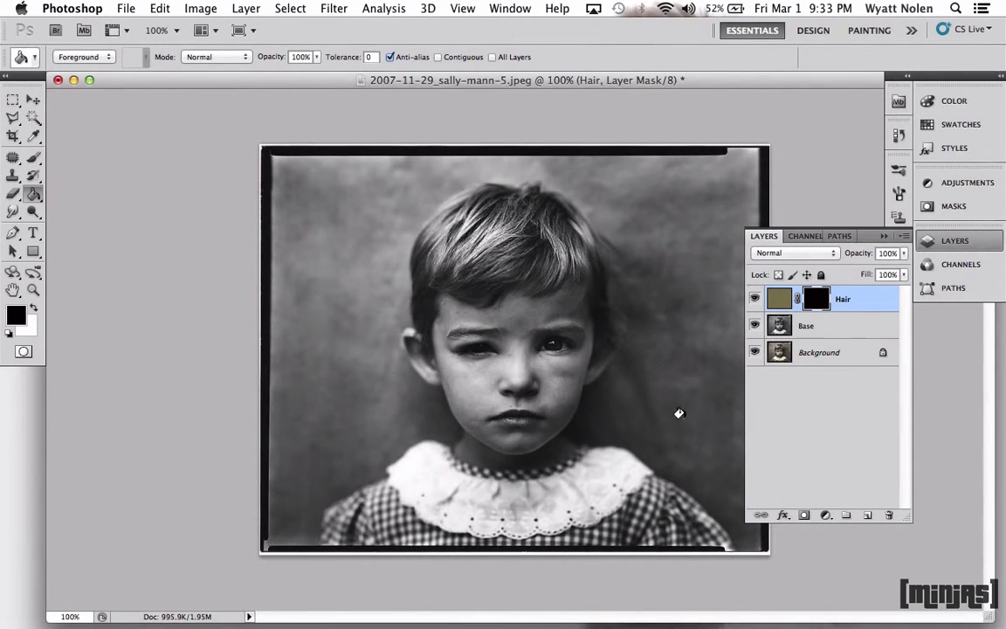
Paint white on the Hair layer's mask over the front of the hair, and select the layer's color content
{"action": "key", "text": "x"}
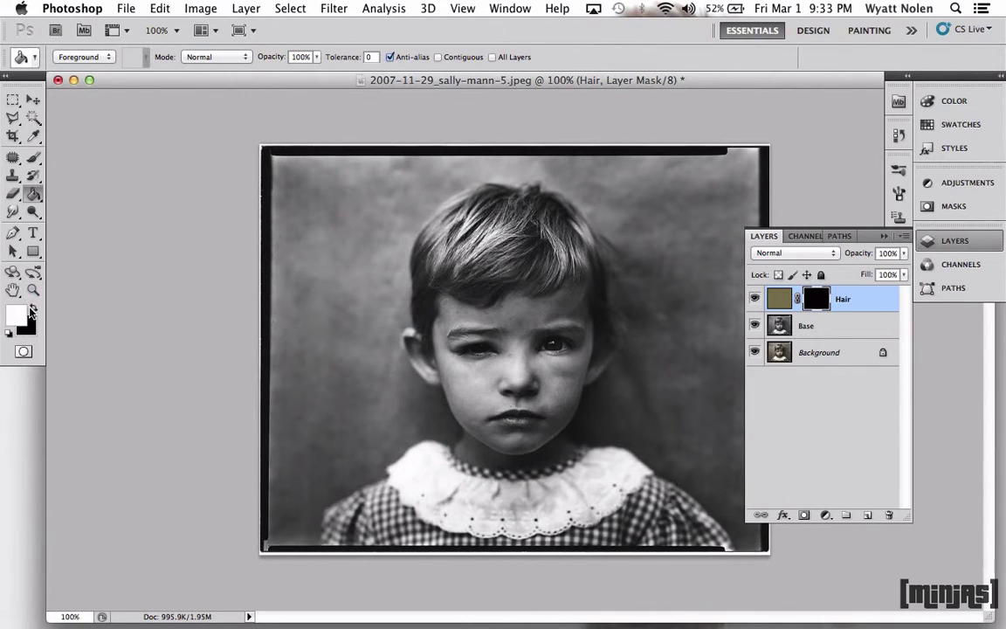
{"action": "left_click", "coordinate": [33, 157]}
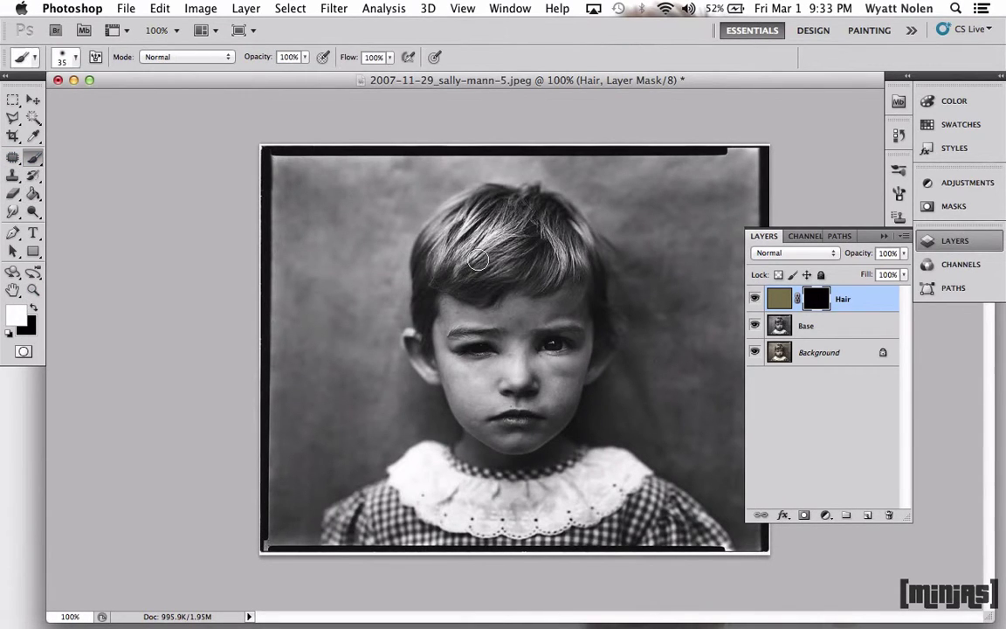
{"action": "mouse_move", "coordinate": [485, 253]}
{"action": "left_mouse_down"}
{"action": "mouse_move", "coordinate": [475, 231]}
{"action": "mouse_move", "coordinate": [472, 249]}
{"action": "mouse_move", "coordinate": [498, 238]}
{"action": "mouse_move", "coordinate": [428, 254]}
{"action": "mouse_move", "coordinate": [424, 245]}
{"action": "mouse_move", "coordinate": [436, 249]}
{"action": "left_mouse_up"}
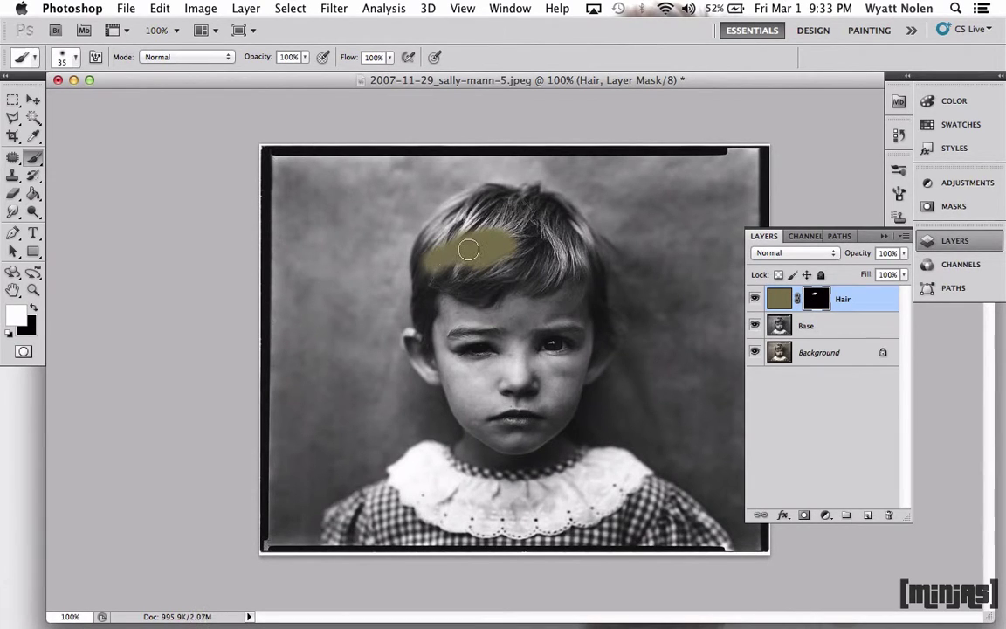
{"action": "left_click", "coordinate": [778, 302]}
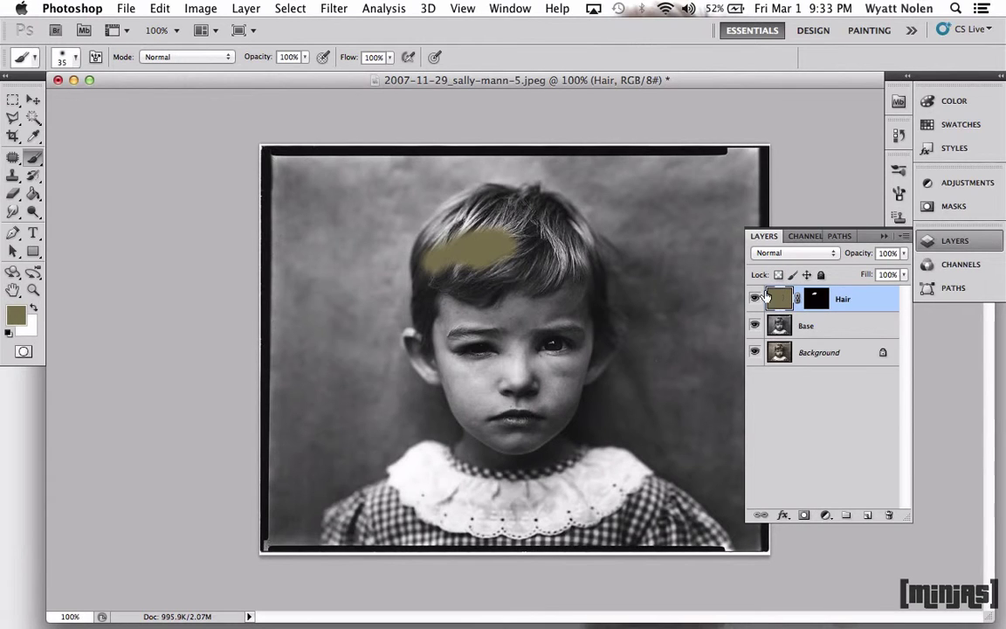
Set the Hair layer's blend mode to Color and paint white on its mask over the rest of the child's hair
{"action": "left_click", "coordinate": [795, 252]}
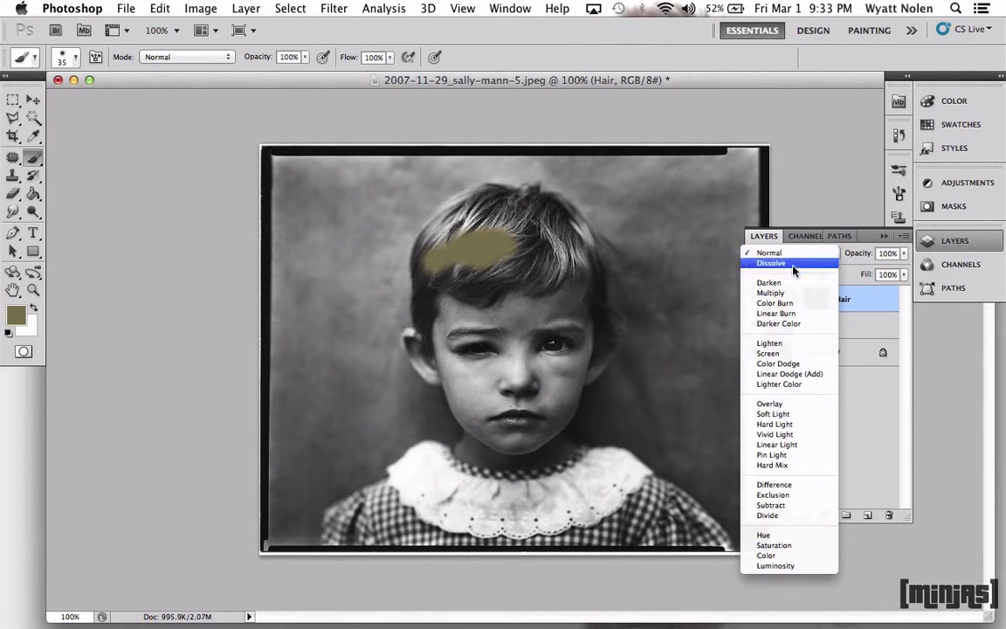
{"action": "left_click", "coordinate": [772, 555]}
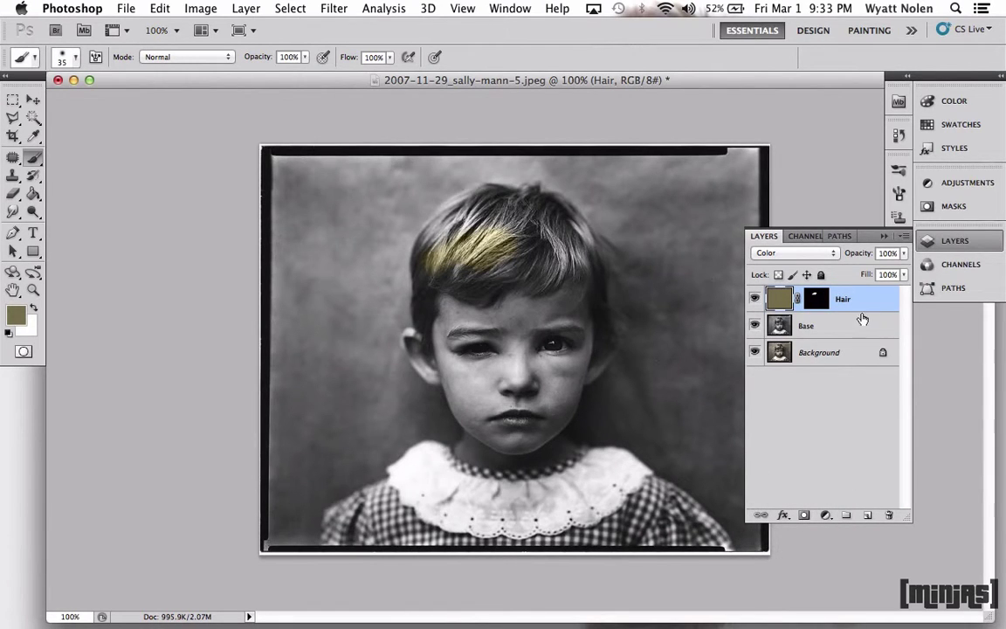
{"action": "left_click", "coordinate": [815, 302]}
{"action": "key", "text": "d"}
{"action": "key", "text": "x"}
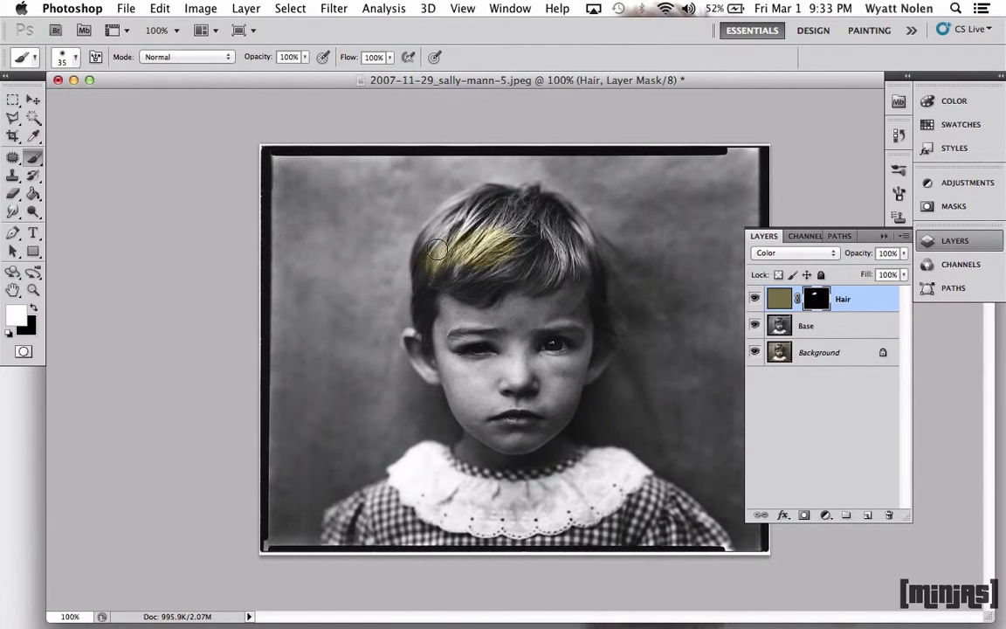
{"action": "mouse_move", "coordinate": [441, 243]}
{"action": "left_mouse_down"}
{"action": "mouse_move", "coordinate": [428, 264]}
{"action": "mouse_move", "coordinate": [433, 250]}
{"action": "mouse_move", "coordinate": [396, 213]}
{"action": "mouse_move", "coordinate": [447, 207]}
{"action": "mouse_move", "coordinate": [495, 220]}
{"action": "mouse_move", "coordinate": [454, 197]}
{"action": "mouse_move", "coordinate": [510, 220]}
{"action": "left_mouse_up"}
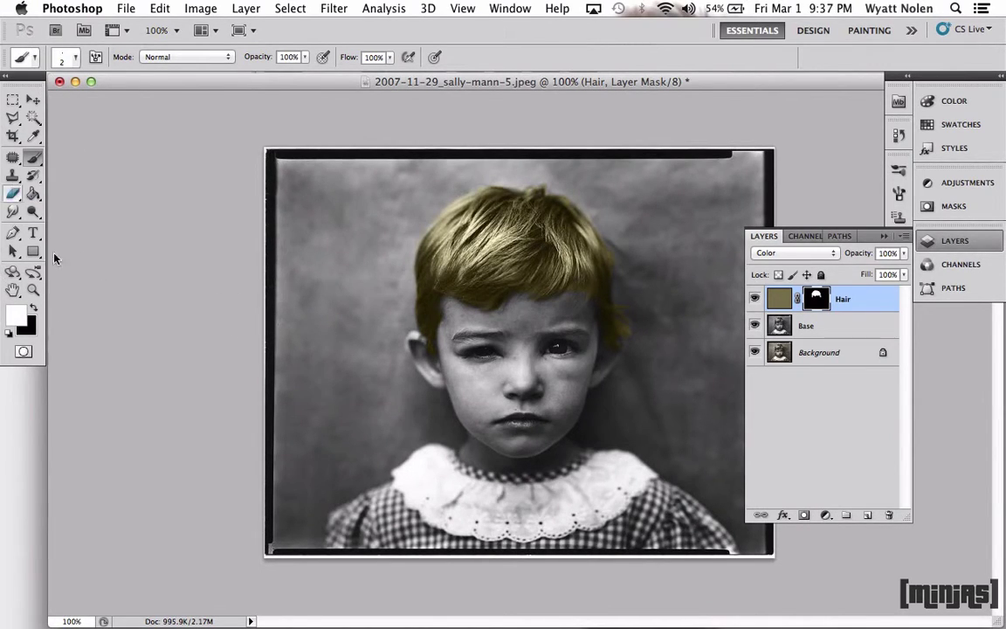
Paint black at 55% opacity with a 15 px brush on the Hair mask over the spill beside the ear, and restore brush opacity to 100%
{"action": "left_click", "coordinate": [33, 308]}
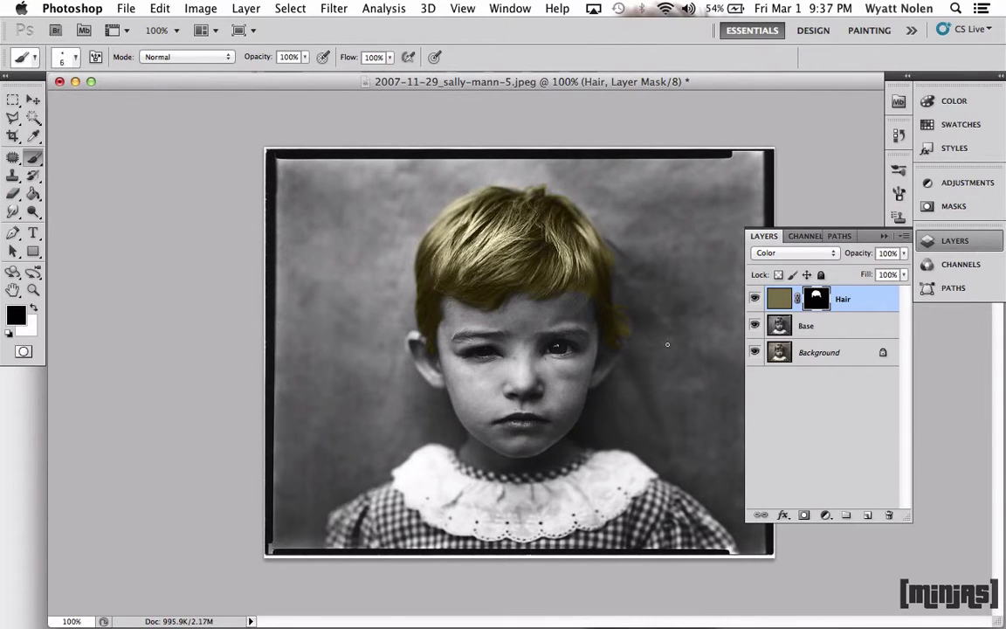
{"action": "key", "text": "bracketright"}
{"action": "key", "text": "bracketright"}
{"action": "key", "text": "super+z"}
{"action": "left_click", "coordinate": [305, 57]}
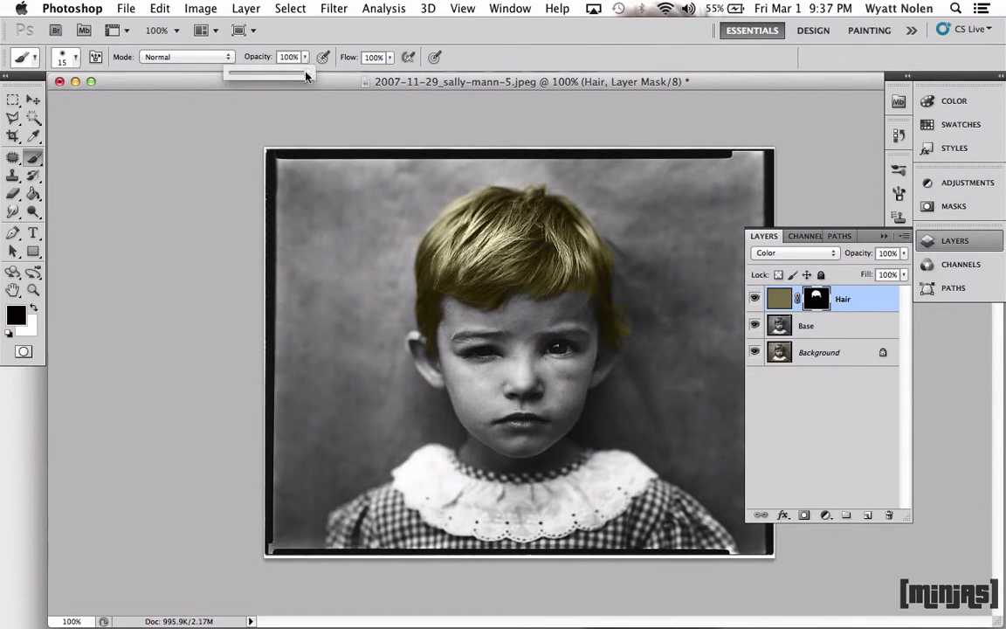
{"action": "left_click_drag", "start_coordinate": [274, 75], "coordinate": [272, 75]}
{"action": "left_click", "coordinate": [632, 341]}
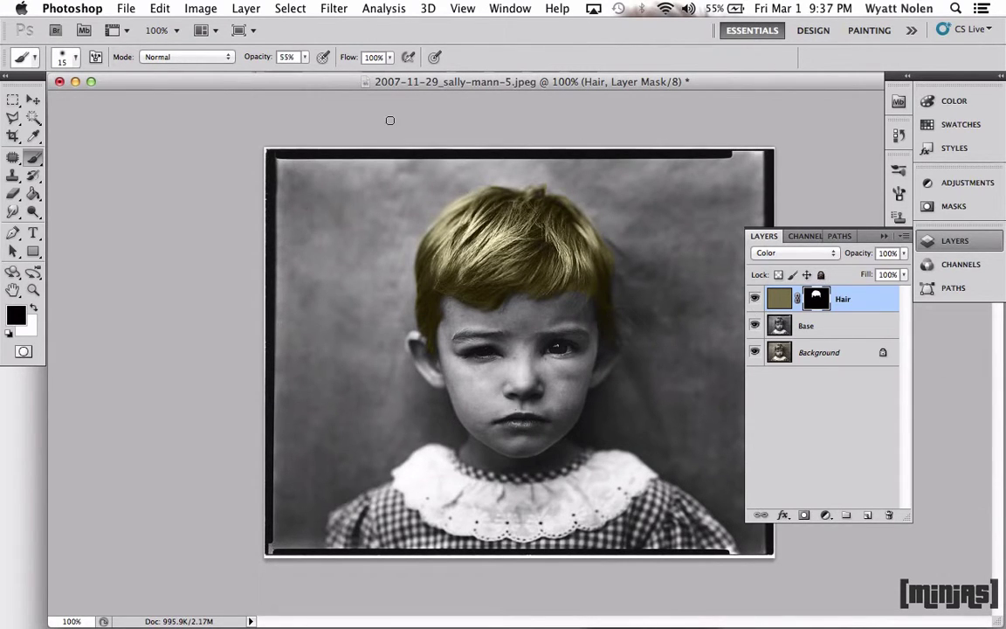
{"action": "left_click_drag", "start_coordinate": [305, 57], "coordinate": [345, 71]}
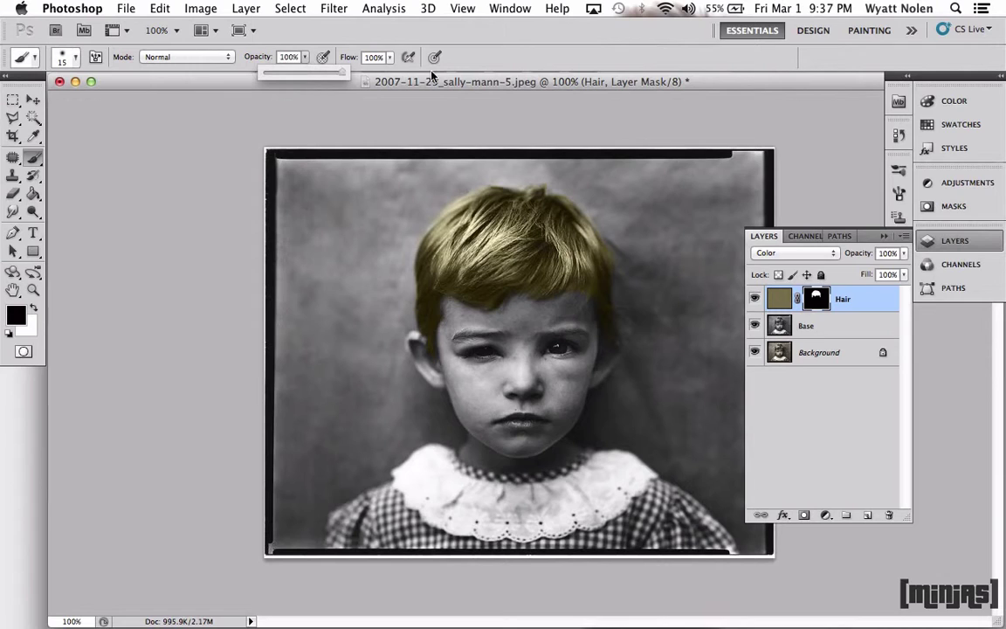
Select the Hair layer's color content and reduce the layer's opacity to 75%
{"action": "left_click", "coordinate": [779, 299]}
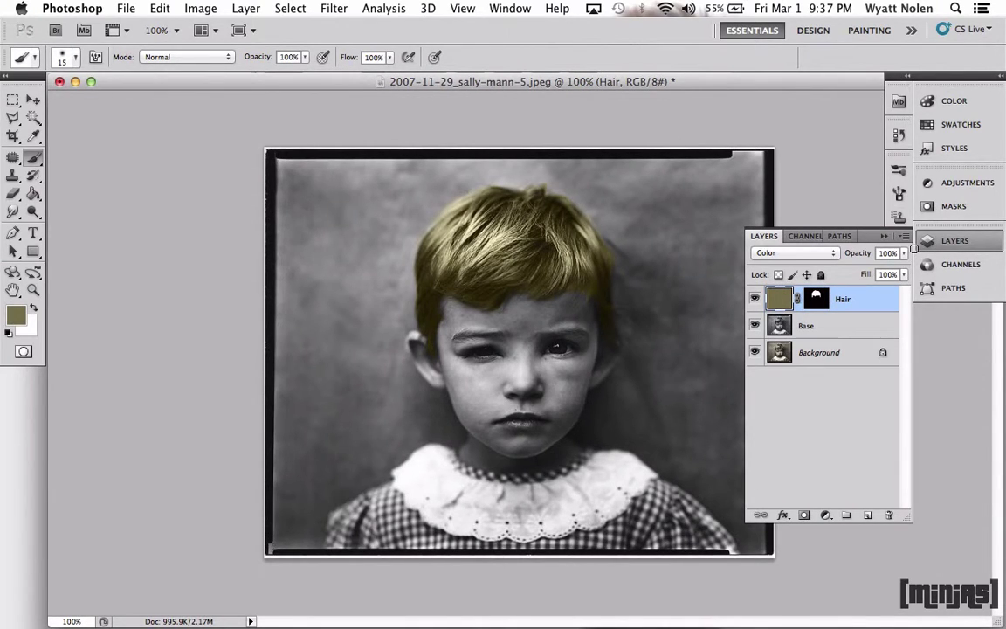
{"action": "left_click", "coordinate": [904, 253]}
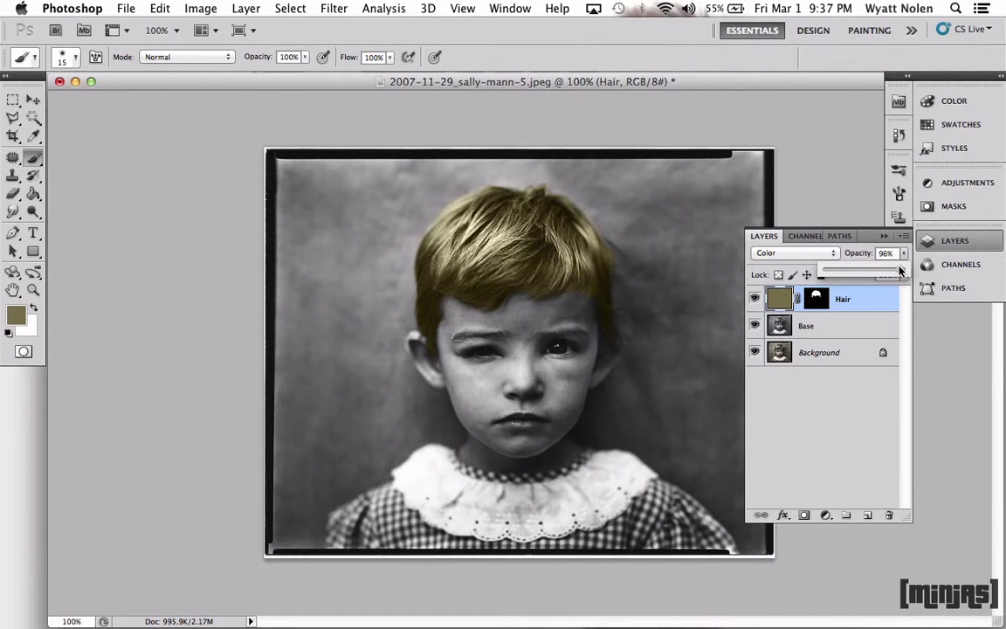
{"action": "left_click_drag", "start_coordinate": [899, 272], "coordinate": [883, 277]}
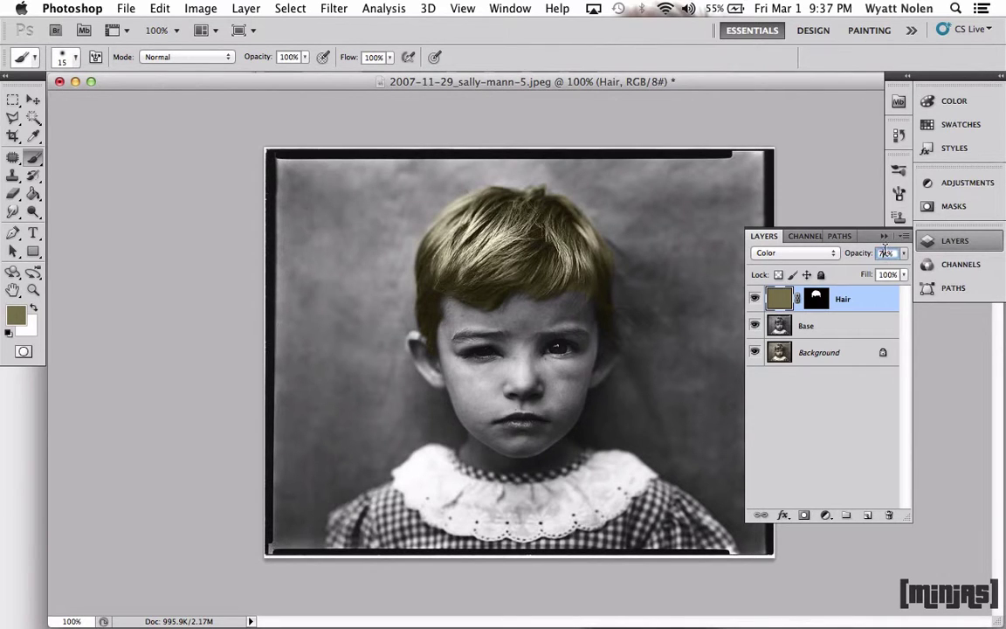
{"action": "type", "text": "7"}
{"action": "key", "text": "Return"}
{"action": "type", "text": "5"}
{"action": "key", "text": "Return"}
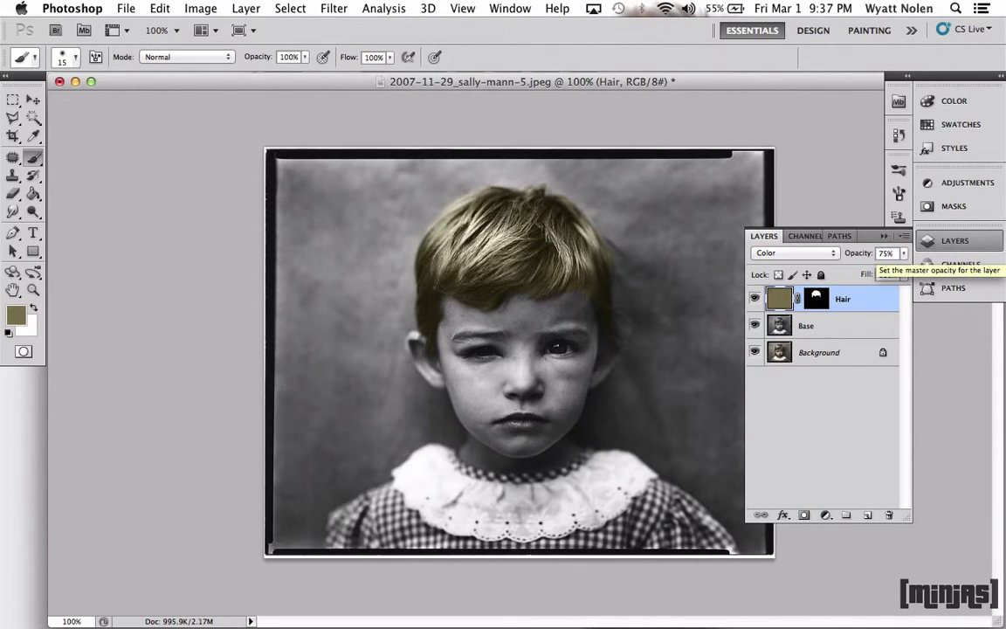
Prepare a white 9 px brush at 56% opacity on the Hair layer's mask, and return the brush opacity to 100%
{"action": "left_click", "coordinate": [815, 299]}
{"action": "left_click", "coordinate": [33, 308]}
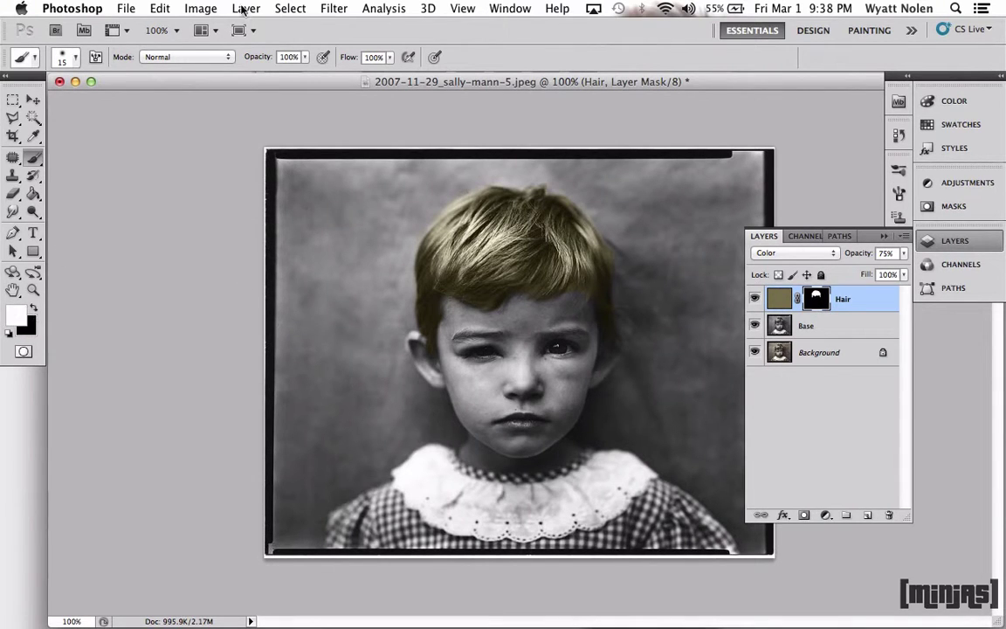
{"action": "left_click", "coordinate": [304, 58]}
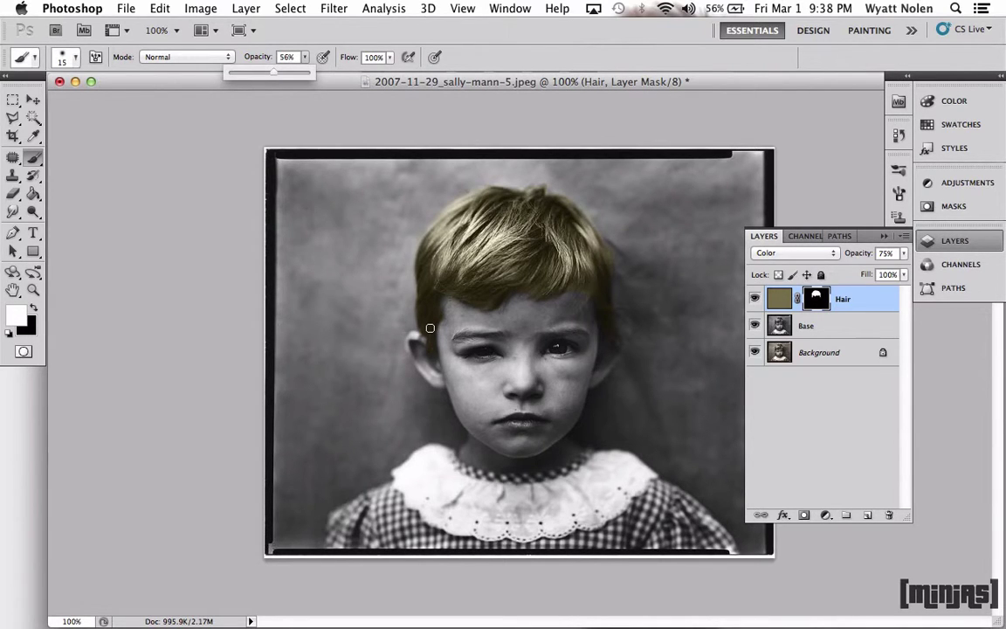
{"action": "key", "text": "bracketleft"}
{"action": "key", "text": "bracketleft"}
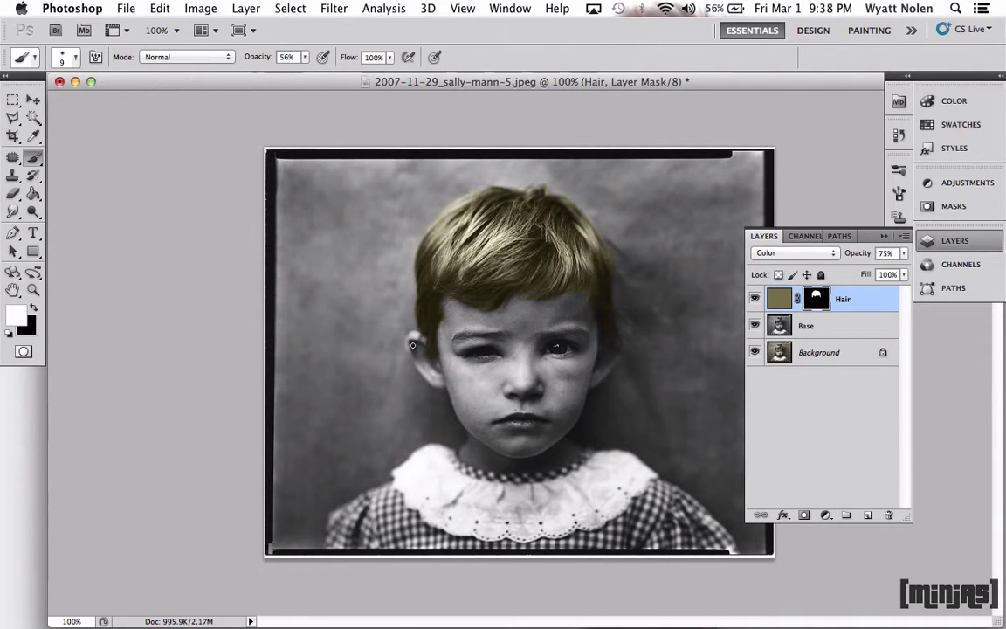
{"action": "left_click", "coordinate": [304, 57]}
{"action": "left_click_drag", "start_coordinate": [305, 70], "coordinate": [384, 78]}
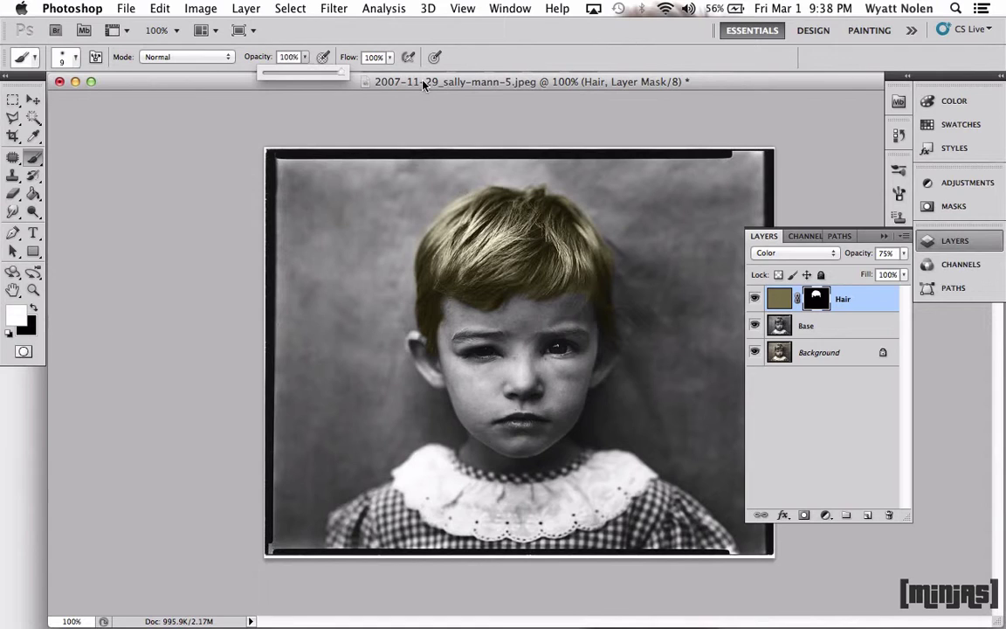
Create a new empty layer named Skin above the Hair layer
{"action": "left_click", "coordinate": [875, 299]}
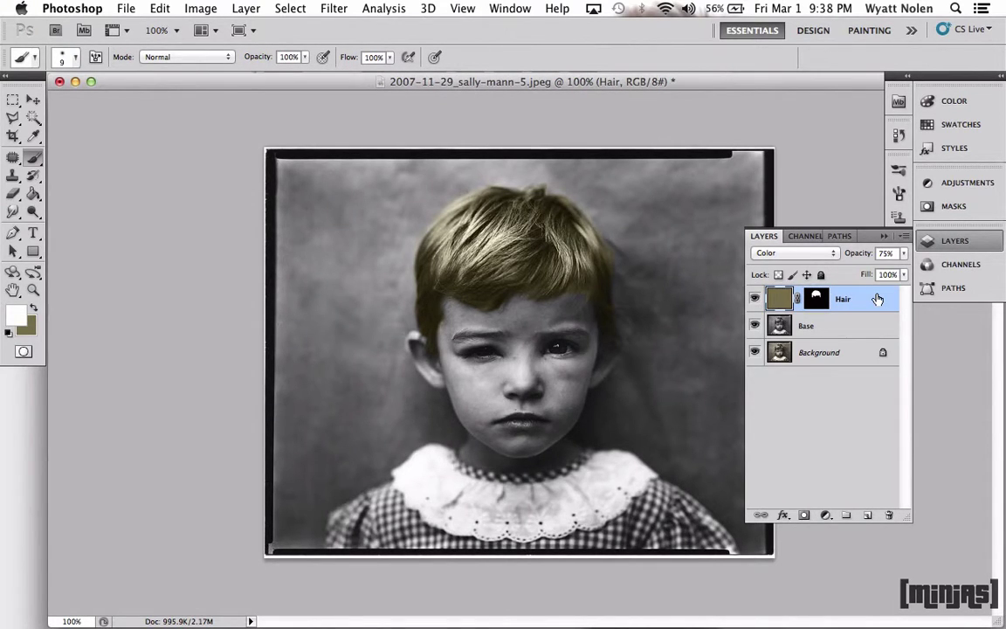
{"action": "key", "text": "super+shift+n"}
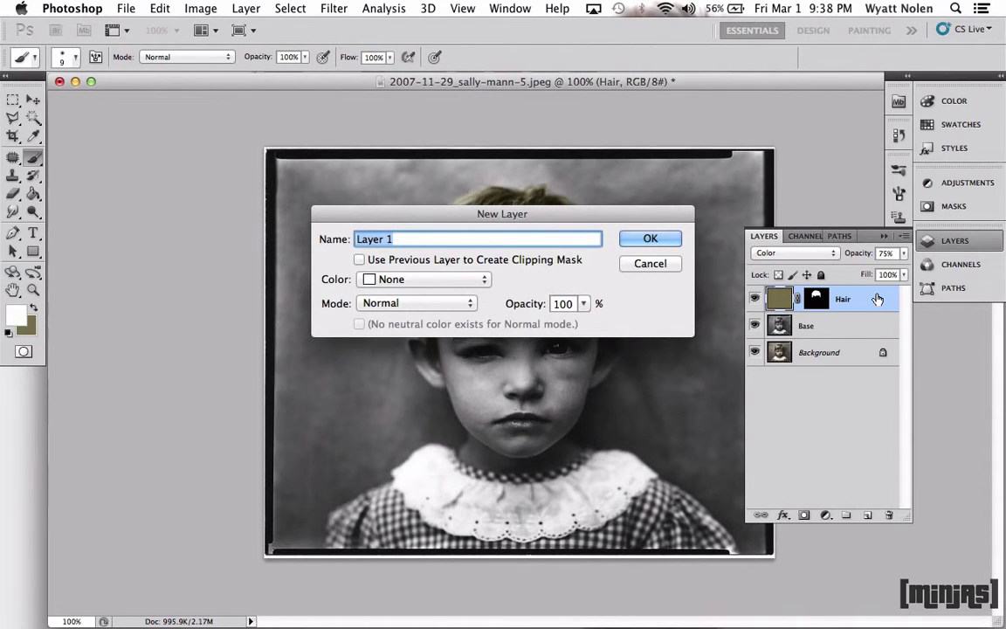
{"action": "type", "text": "Skin"}
{"action": "key", "text": "Return"}
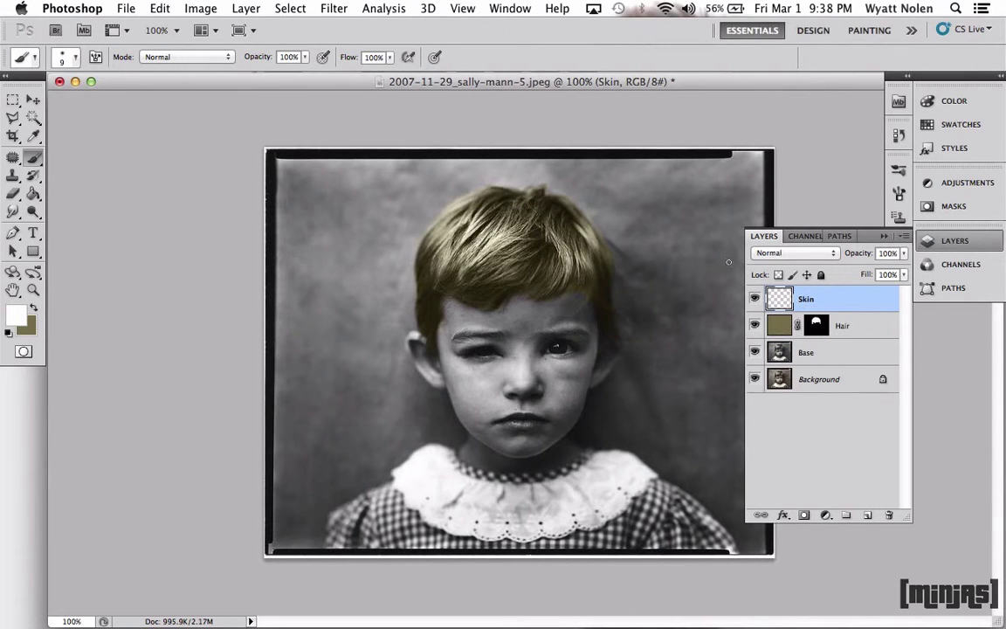
Set the foreground color to hex c0a585 and fill the whole Skin layer with it
{"action": "left_click", "coordinate": [33, 308]}
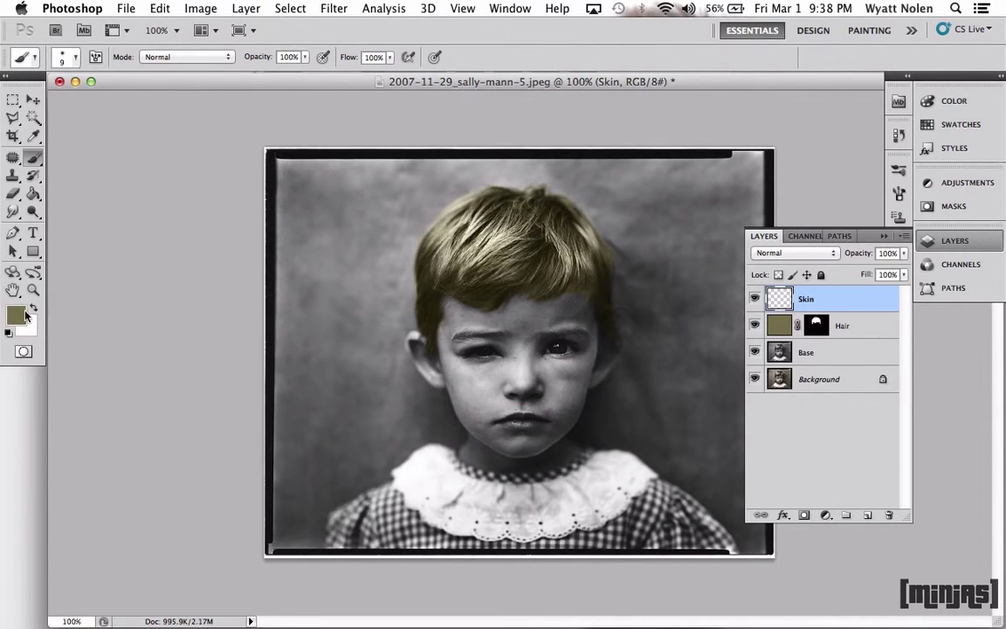
{"action": "left_click", "coordinate": [20, 316]}
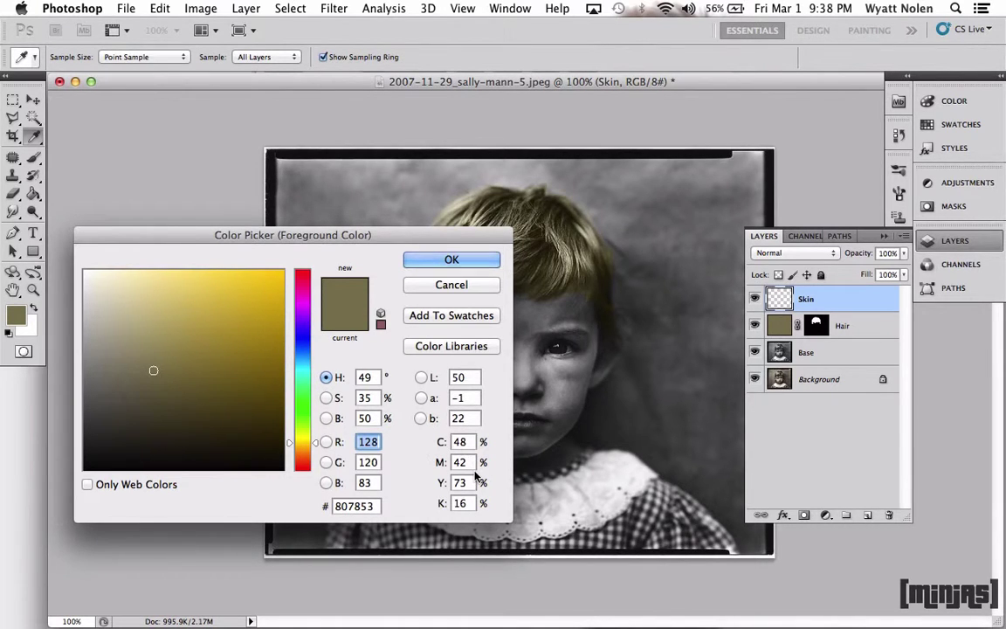
{"action": "left_click_drag", "start_coordinate": [377, 506], "coordinate": [281, 510]}
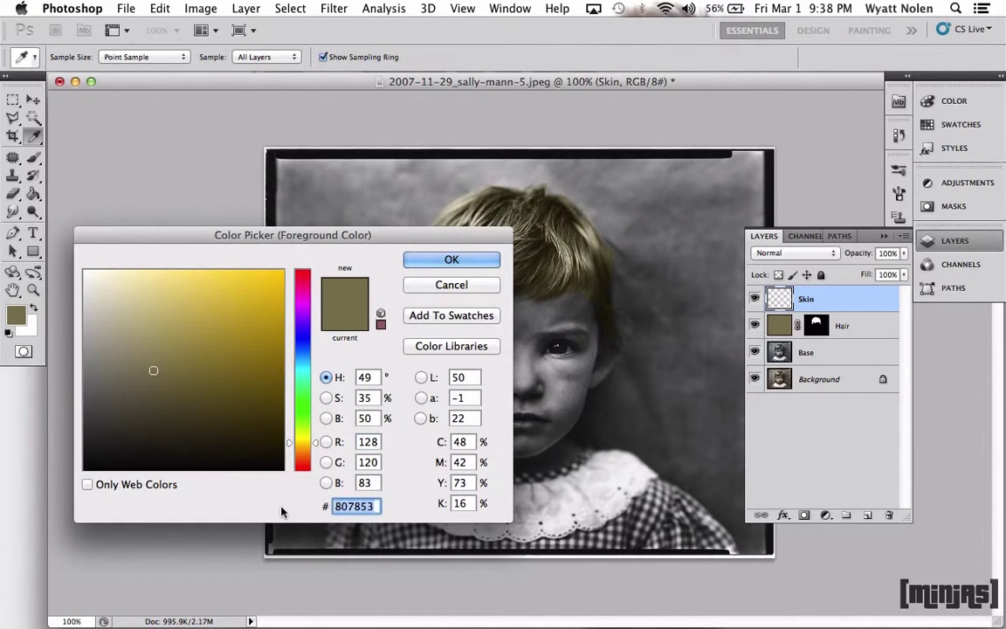
{"action": "type", "text": "c0"}
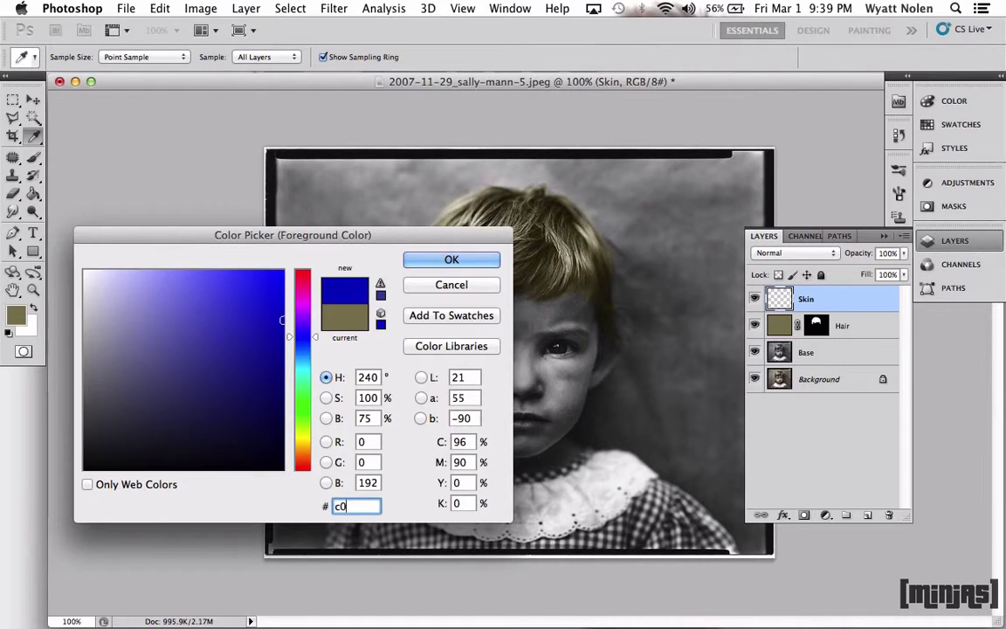
{"action": "type", "text": "a585"}
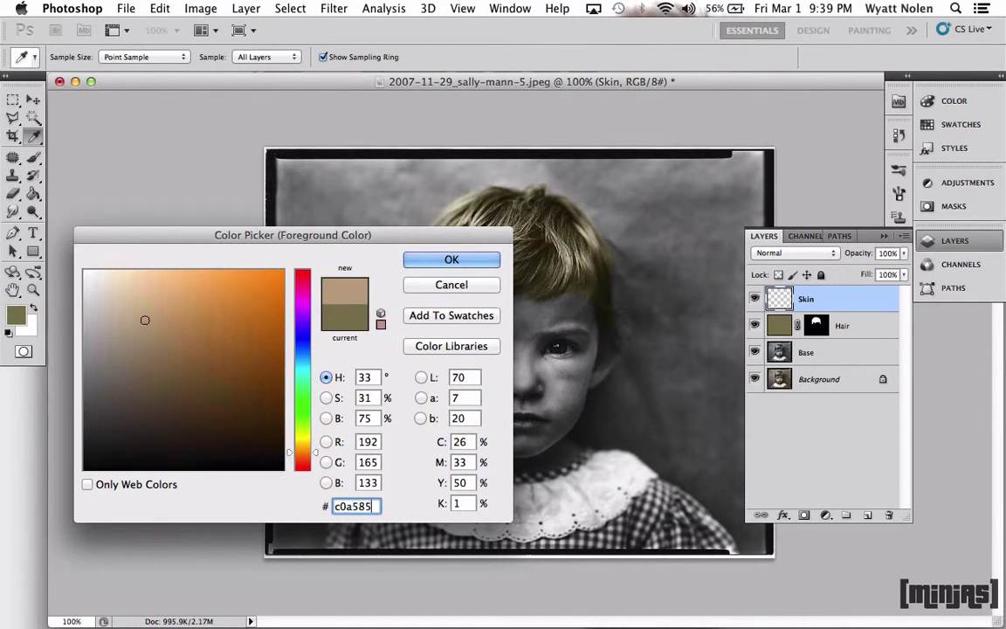
{"action": "left_click", "coordinate": [436, 258]}
{"action": "key", "text": "b"}
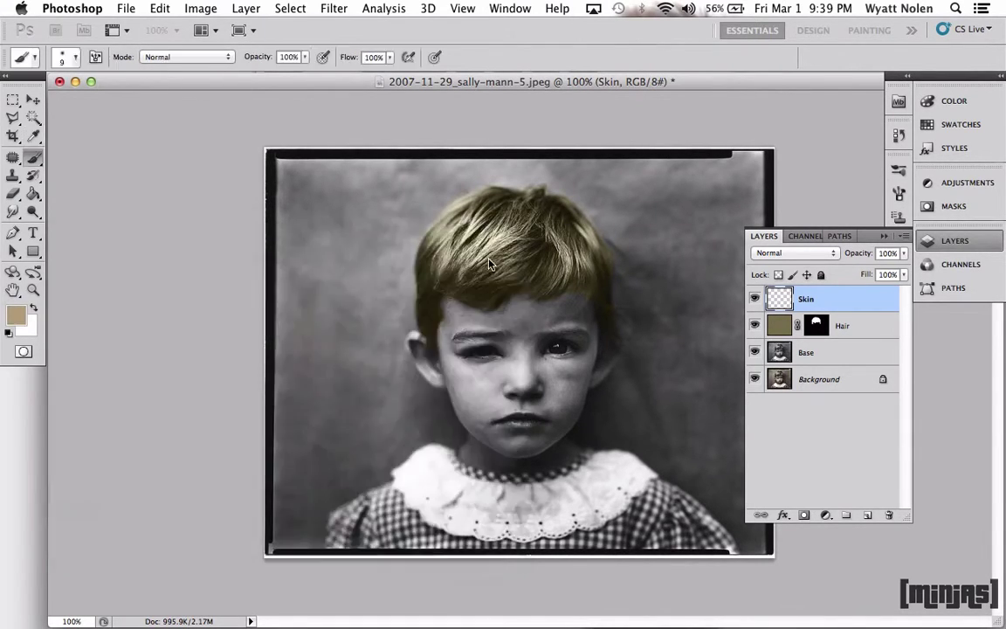
{"action": "left_click", "coordinate": [34, 191]}
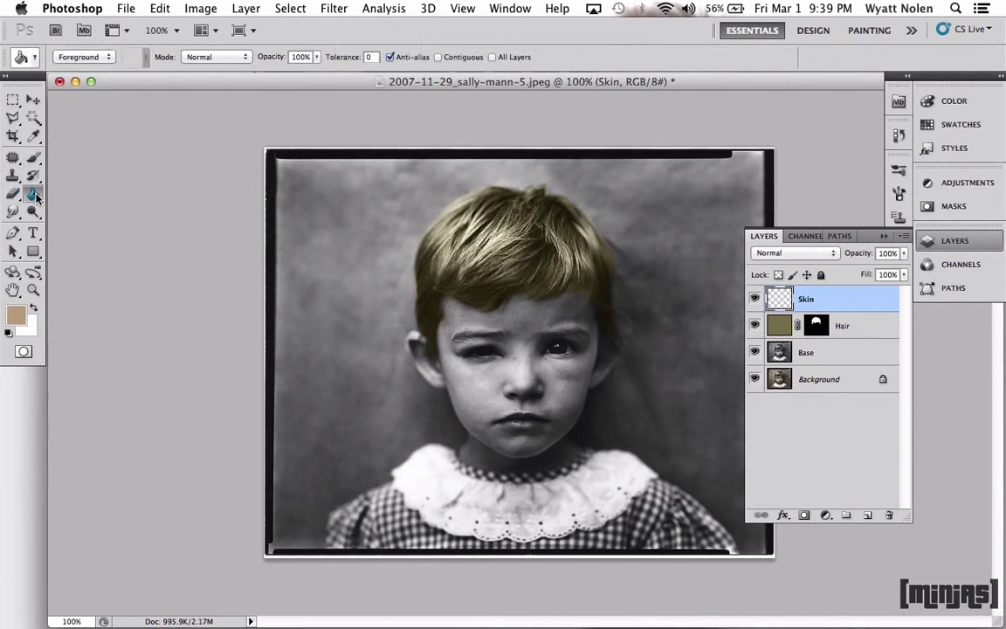
{"action": "left_click", "coordinate": [457, 274]}
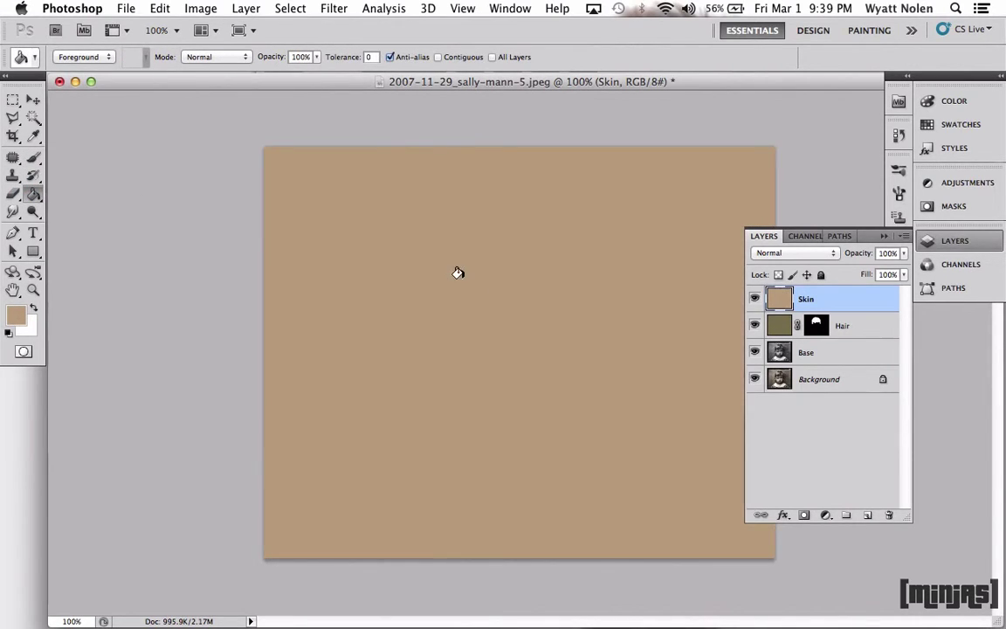
Add a layer mask to the Skin layer and fill the mask with black
{"action": "left_click", "coordinate": [805, 516]}
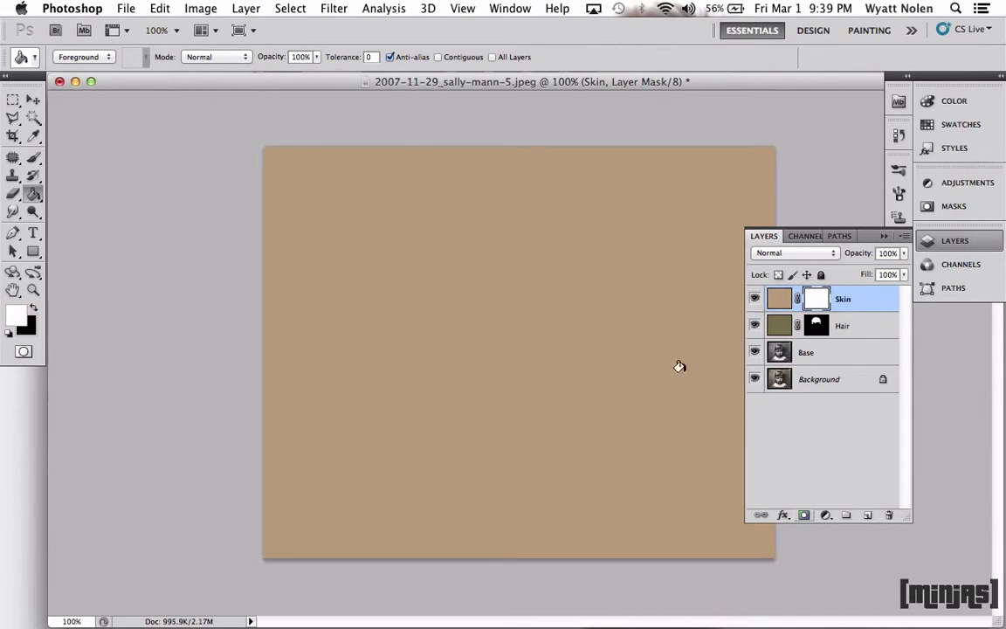
{"action": "left_click", "coordinate": [33, 308]}
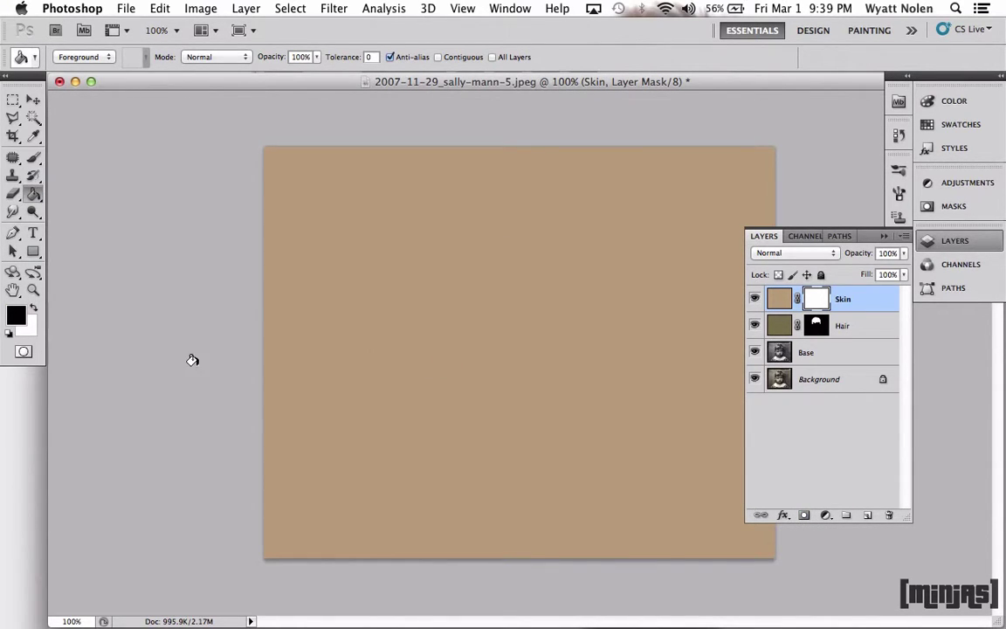
{"action": "left_click", "coordinate": [542, 297]}
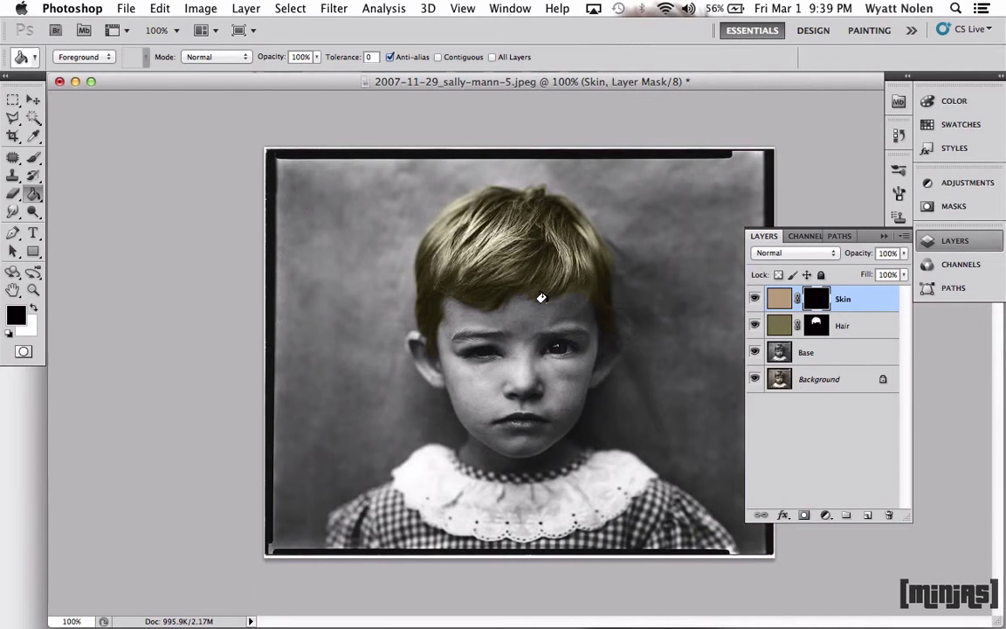
Set up a white 25 px brush and try painting the Skin layer's mask over the face, undoing the stroke
{"action": "left_click", "coordinate": [33, 306]}
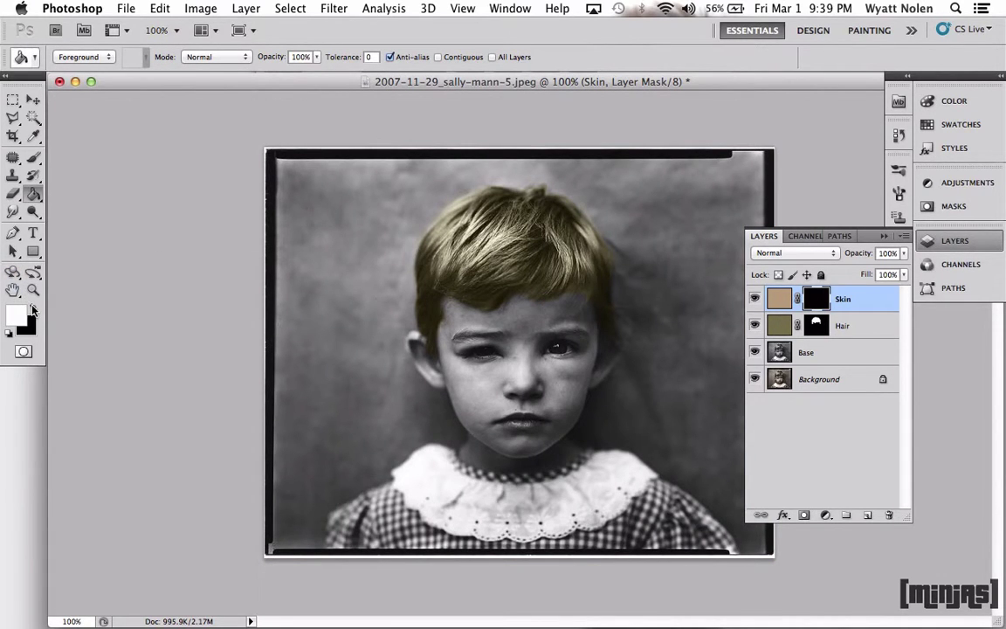
{"action": "left_click", "coordinate": [33, 157]}
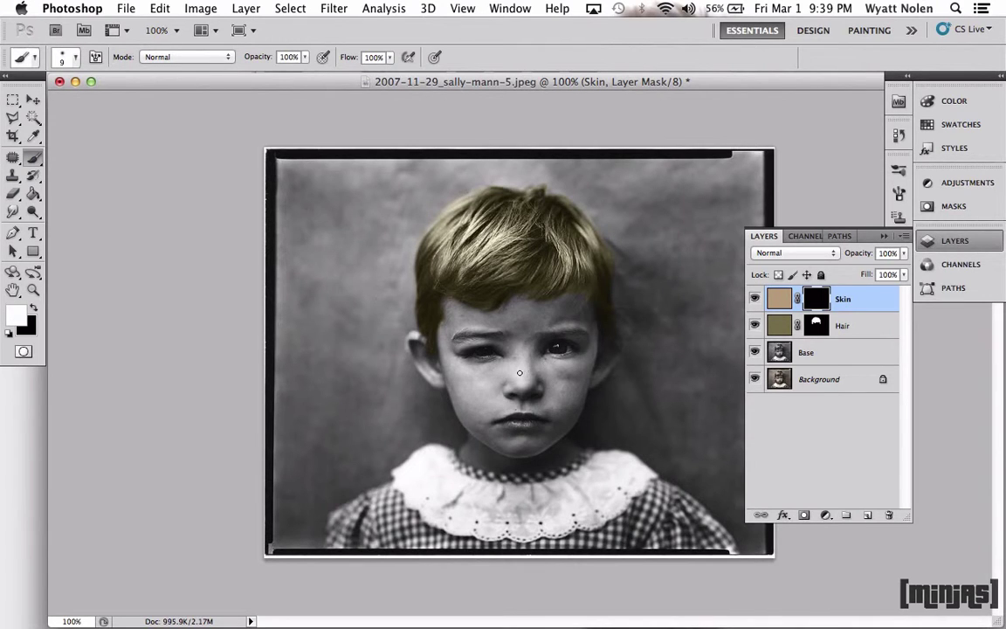
{"action": "key", "text": "bracketright"}
{"action": "key", "text": "bracketright"}
{"action": "key", "text": "bracketright"}
{"action": "key", "text": "bracketright"}
{"action": "mouse_move", "coordinate": [441, 345]}
{"action": "left_mouse_down"}
{"action": "mouse_move", "coordinate": [450, 324]}
{"action": "mouse_move", "coordinate": [447, 335]}
{"action": "mouse_move", "coordinate": [426, 289]}
{"action": "left_mouse_up"}
{"action": "key", "text": "super+z"}
Set the Skin layer's blend mode to Color
{"action": "left_click", "coordinate": [779, 298]}
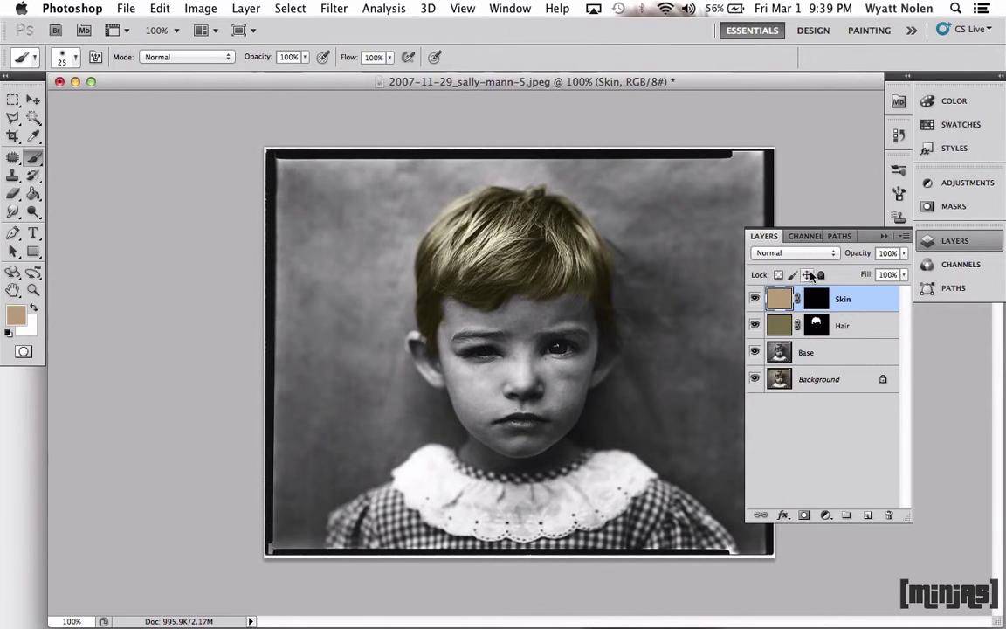
{"action": "left_click", "coordinate": [817, 253]}
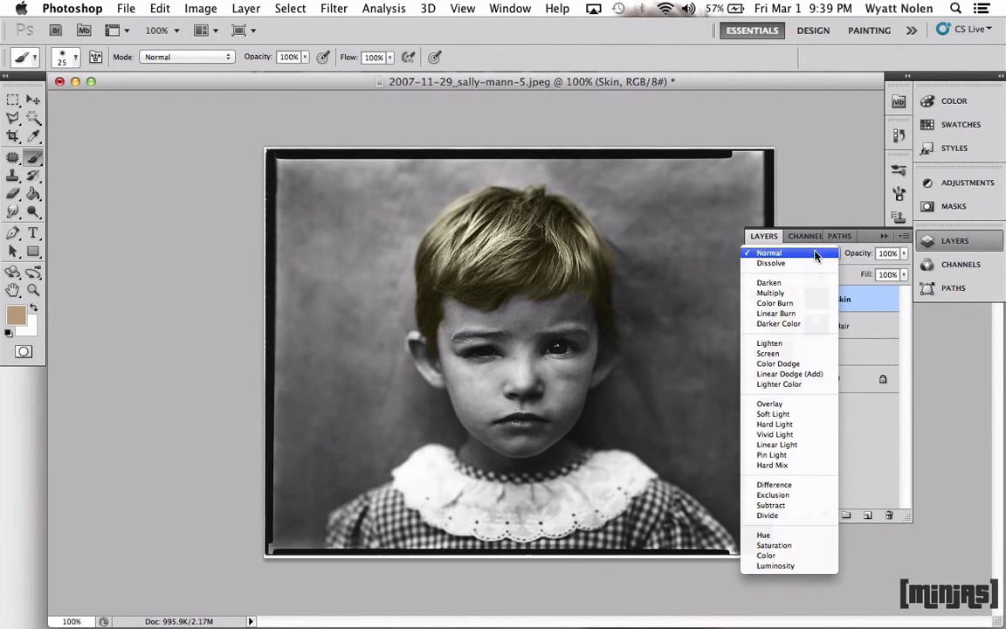
{"action": "left_click", "coordinate": [765, 555]}
Paint white on the Skin layer's mask over the face, ears and neck, sparing eyes and lips, and move the layer below Hair
{"action": "left_click", "coordinate": [816, 299]}
{"action": "mouse_move", "coordinate": [450, 383]}
{"action": "left_mouse_down"}
{"action": "mouse_move", "coordinate": [475, 395]}
{"action": "mouse_move", "coordinate": [465, 380]}
{"action": "mouse_move", "coordinate": [514, 371]}
{"action": "mouse_move", "coordinate": [484, 378]}
{"action": "mouse_move", "coordinate": [520, 376]}
{"action": "mouse_move", "coordinate": [500, 389]}
{"action": "mouse_move", "coordinate": [536, 387]}
{"action": "mouse_move", "coordinate": [506, 388]}
{"action": "mouse_move", "coordinate": [485, 404]}
{"action": "mouse_move", "coordinate": [499, 399]}
{"action": "mouse_move", "coordinate": [464, 397]}
{"action": "mouse_move", "coordinate": [471, 418]}
{"action": "mouse_move", "coordinate": [473, 403]}
{"action": "mouse_move", "coordinate": [483, 418]}
{"action": "mouse_move", "coordinate": [532, 385]}
{"action": "left_mouse_up"}
{"action": "left_click_drag", "start_coordinate": [858, 300], "coordinate": [860, 341]}
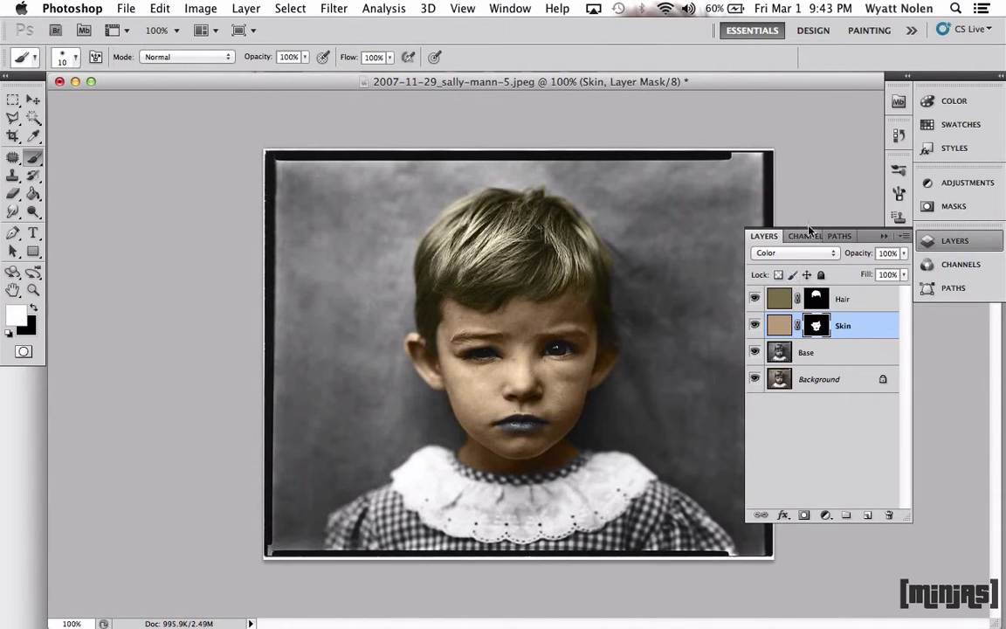
Lower the Skin layer's opacity to 85% and make its color fill active instead of the mask
{"action": "left_click", "coordinate": [905, 255]}
{"action": "left_click_drag", "start_coordinate": [905, 272], "coordinate": [889, 273]}
{"action": "left_click", "coordinate": [778, 325]}
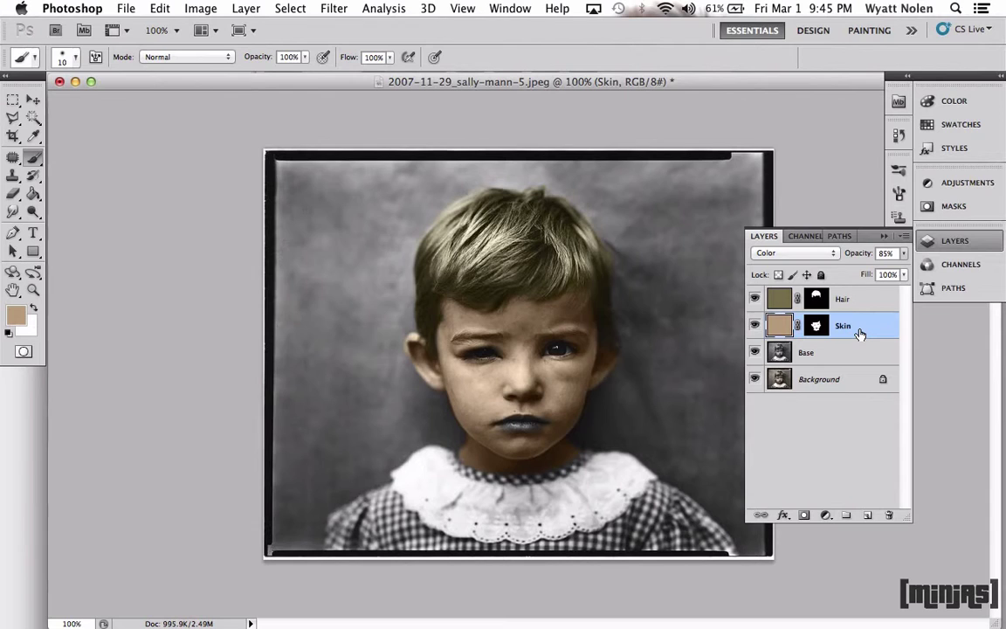
Create a new layer named Eyebrows directly above the Skin layer
{"action": "key", "text": "super+shift+n"}
{"action": "type", "text": "Eyeb"}
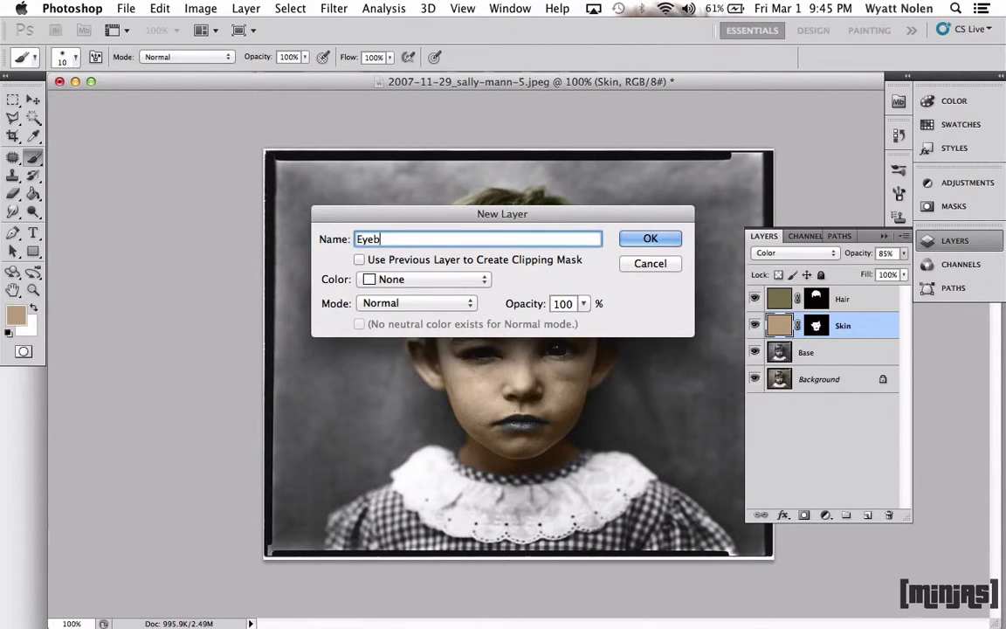
{"action": "type", "text": "rows"}
{"action": "key", "text": "Return"}
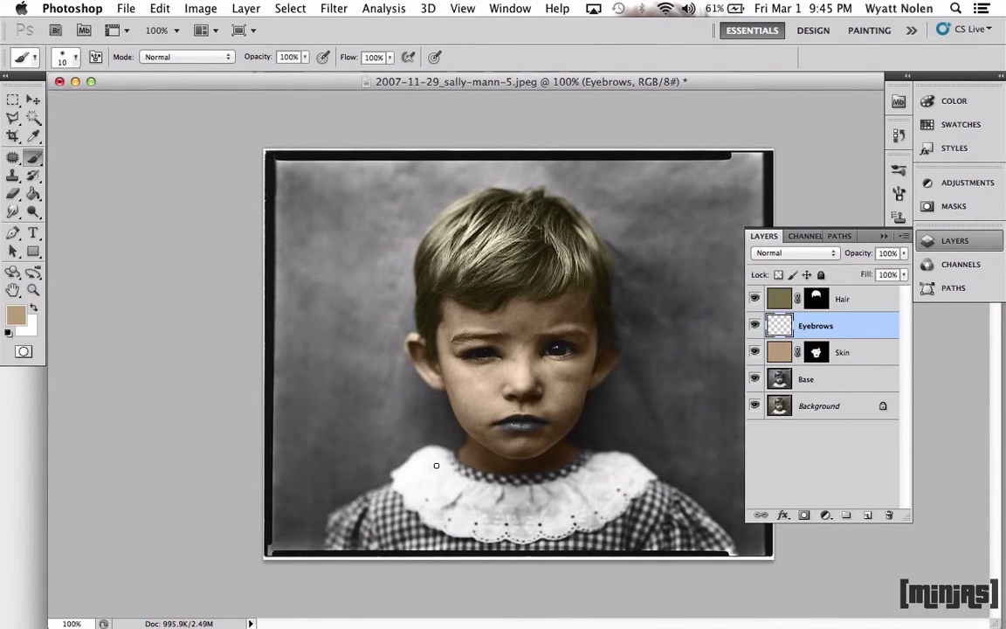
Set the foreground color to hex 807360 for the eyebrows and activate the Brush tool
{"action": "left_click", "coordinate": [16, 316]}
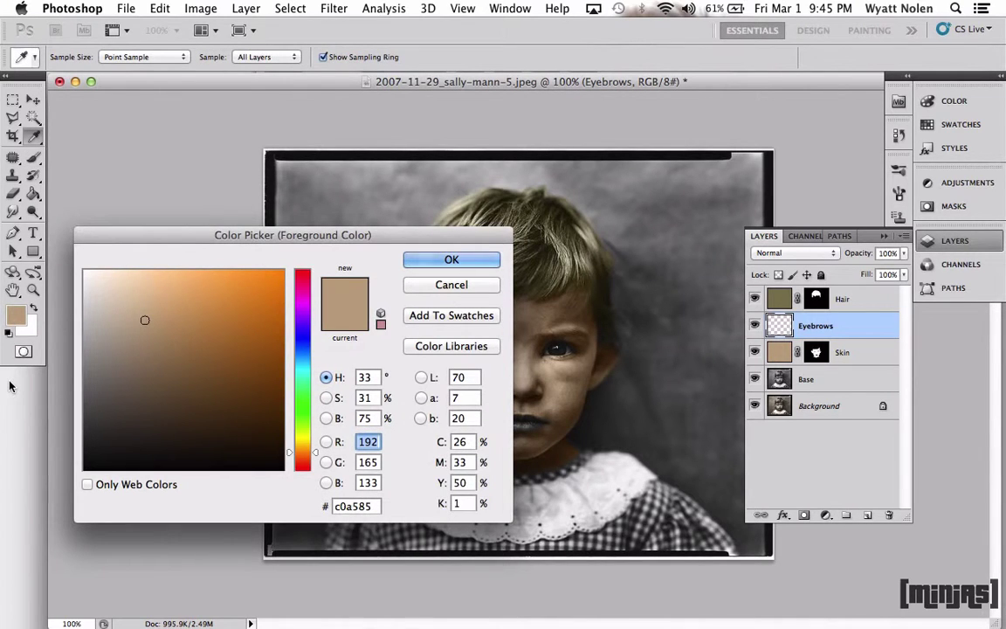
{"action": "double_click", "coordinate": [371, 505]}
{"action": "type", "text": "807"}
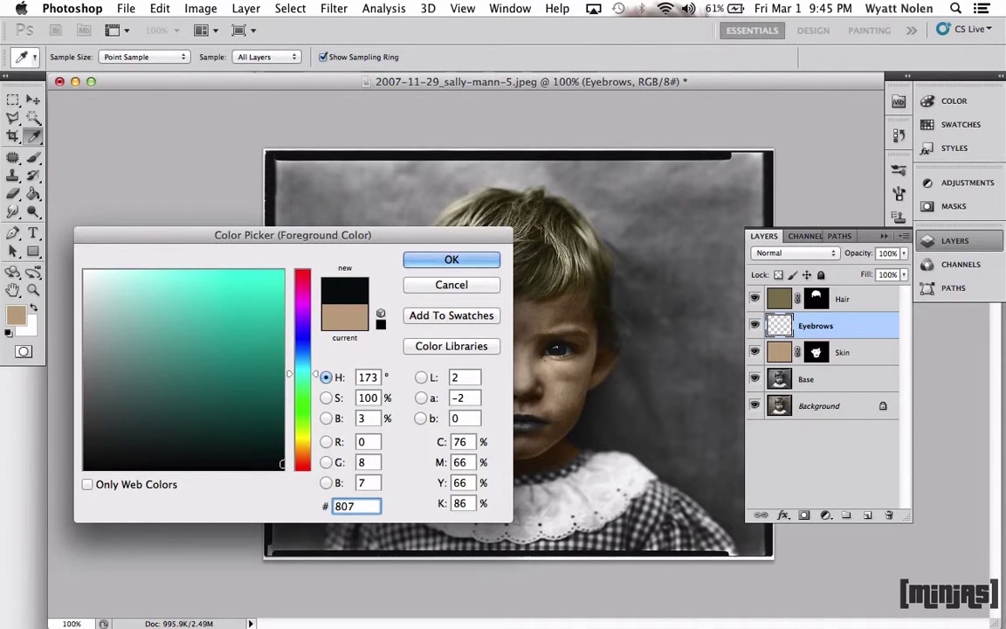
{"action": "type", "text": "360"}
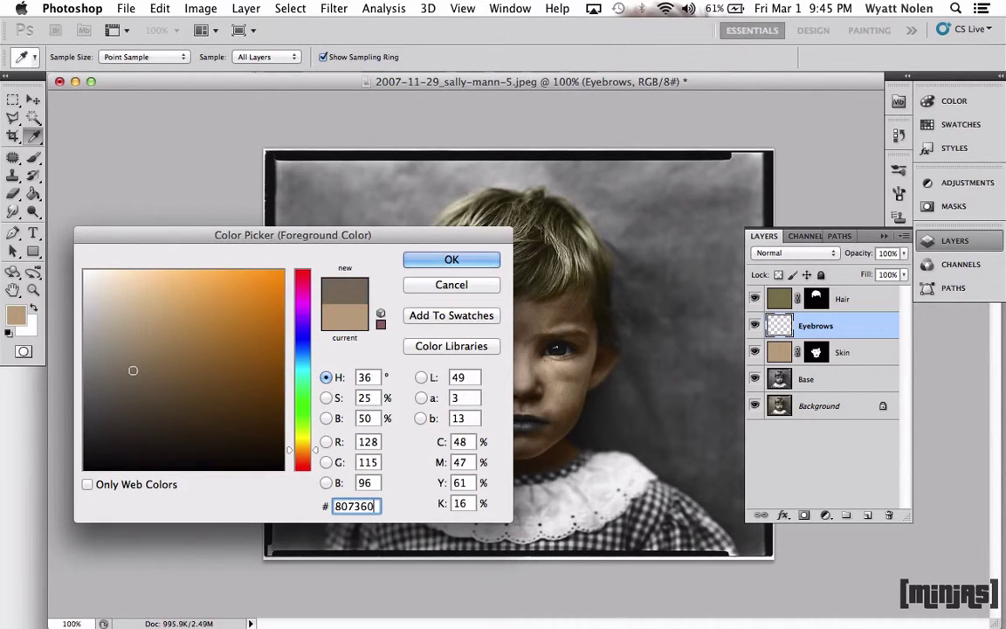
{"action": "key", "text": "Return"}
{"action": "key", "text": "b"}
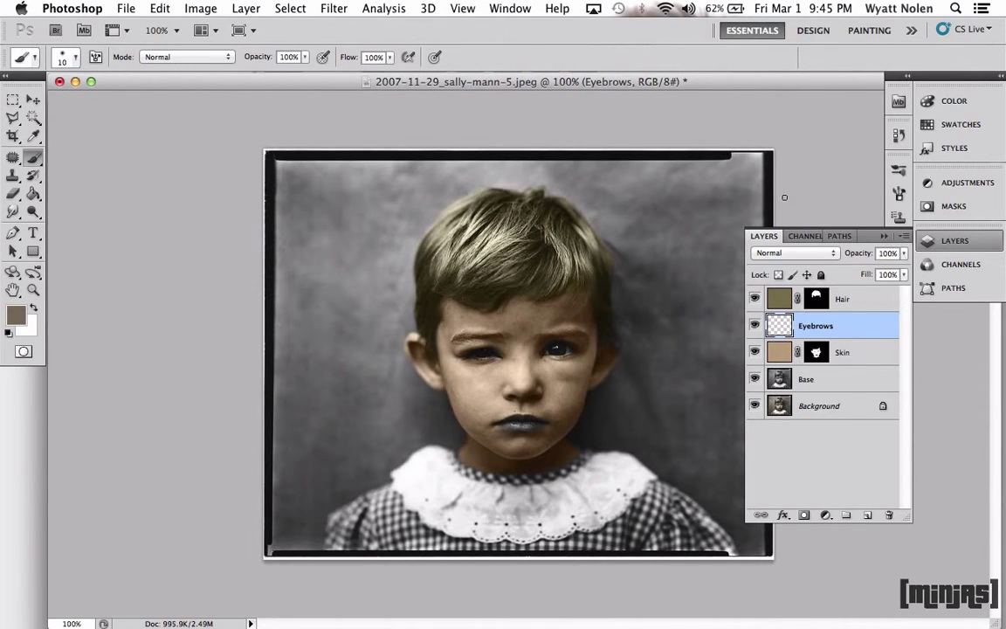
Set the Eyebrows layer's blend mode to Color, reduce its opacity slightly, and deselect the layer
{"action": "left_click", "coordinate": [790, 252]}
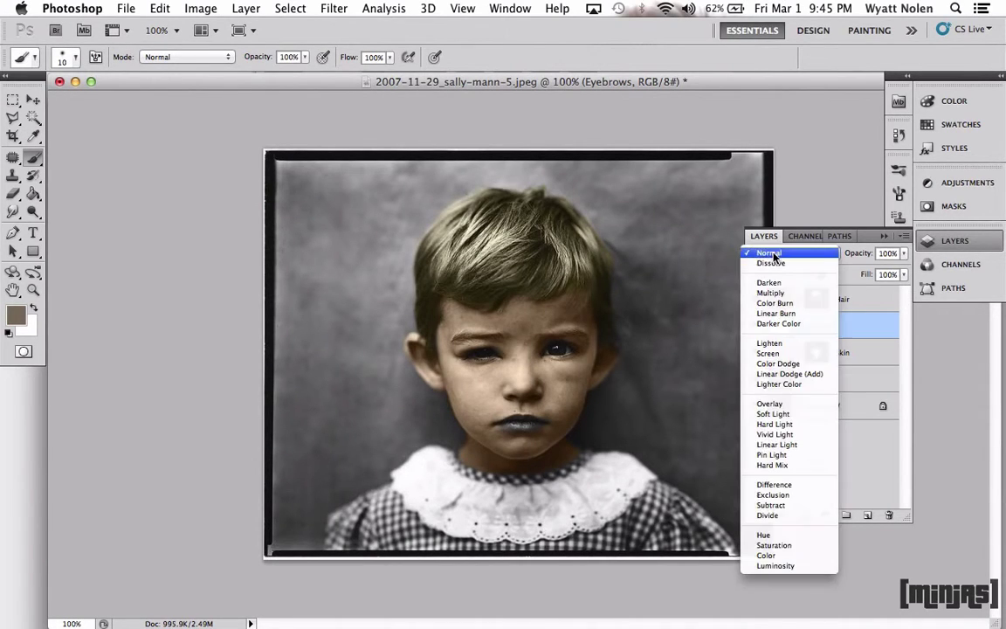
{"action": "left_click", "coordinate": [764, 555]}
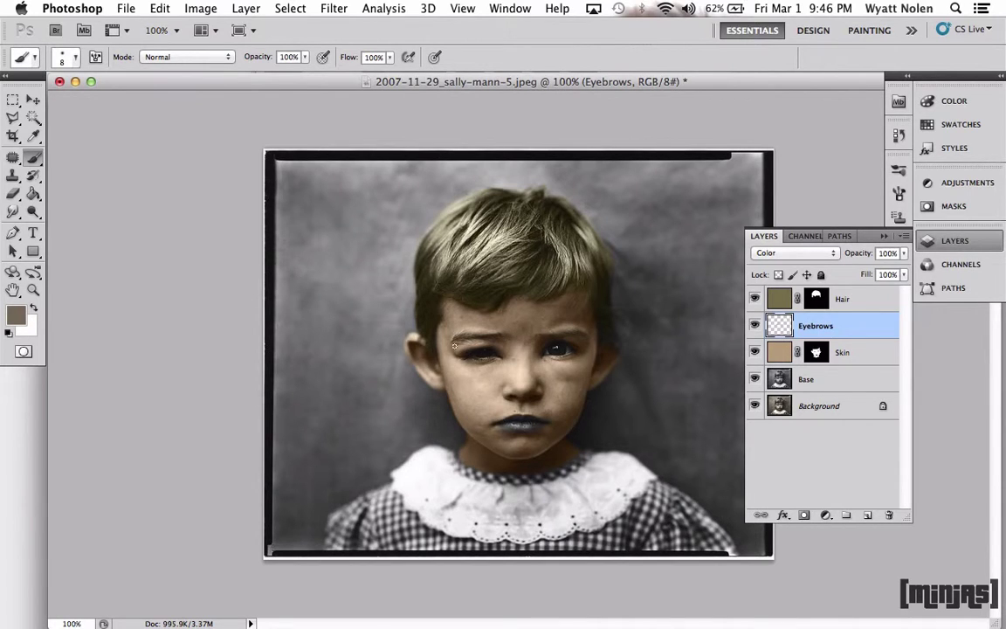
{"action": "left_click", "coordinate": [903, 253]}
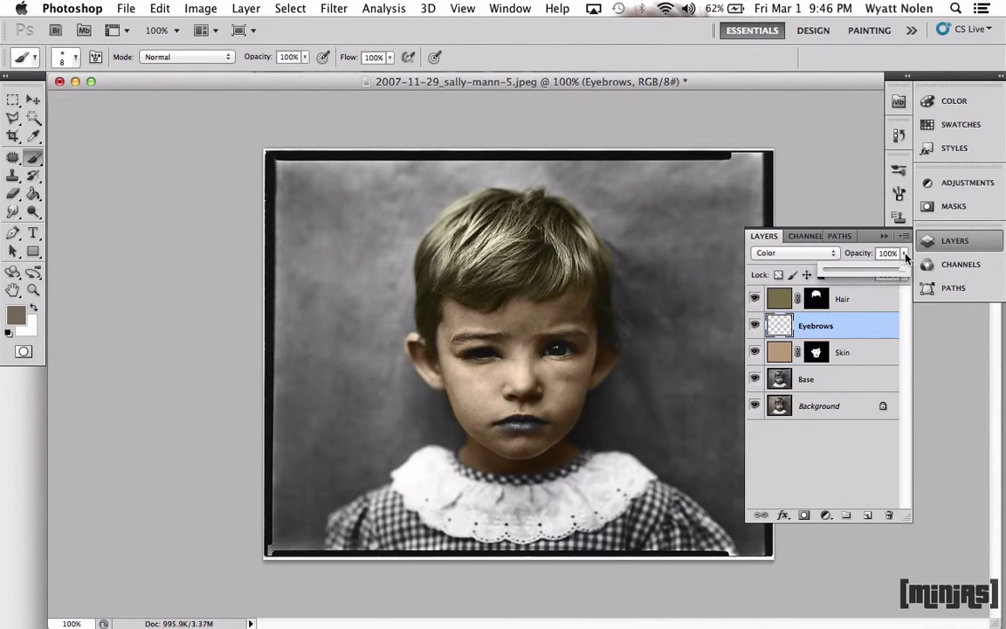
{"action": "left_click_drag", "start_coordinate": [904, 272], "coordinate": [894, 272]}
{"action": "left_click", "coordinate": [830, 463]}
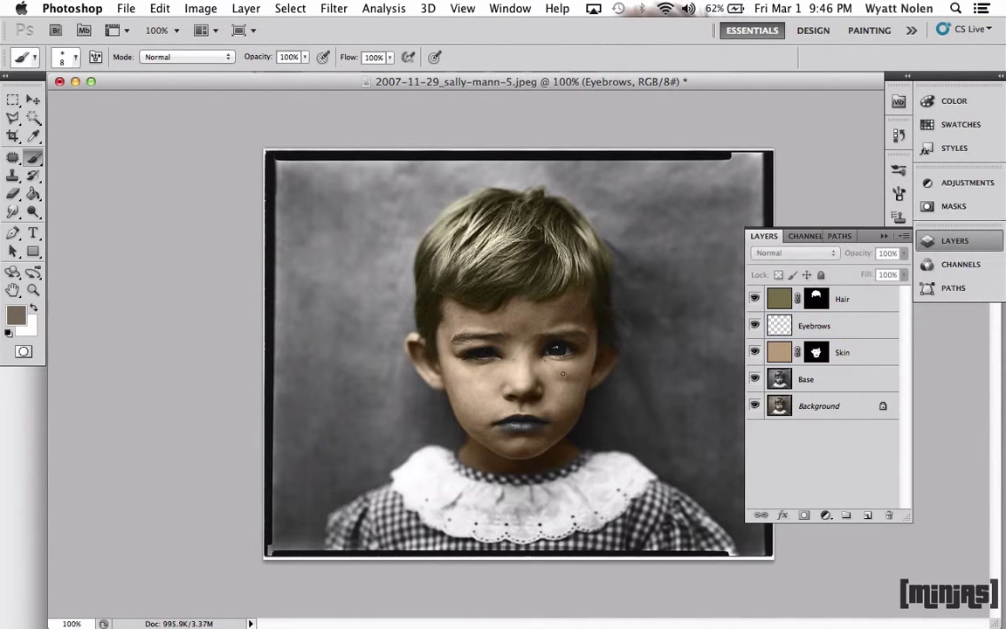
Create a new layer named Eyes above the Eyebrows layer, with the face magnified to 300%
{"action": "key", "text": "super+equal"}
{"action": "key", "text": "super+equal"}
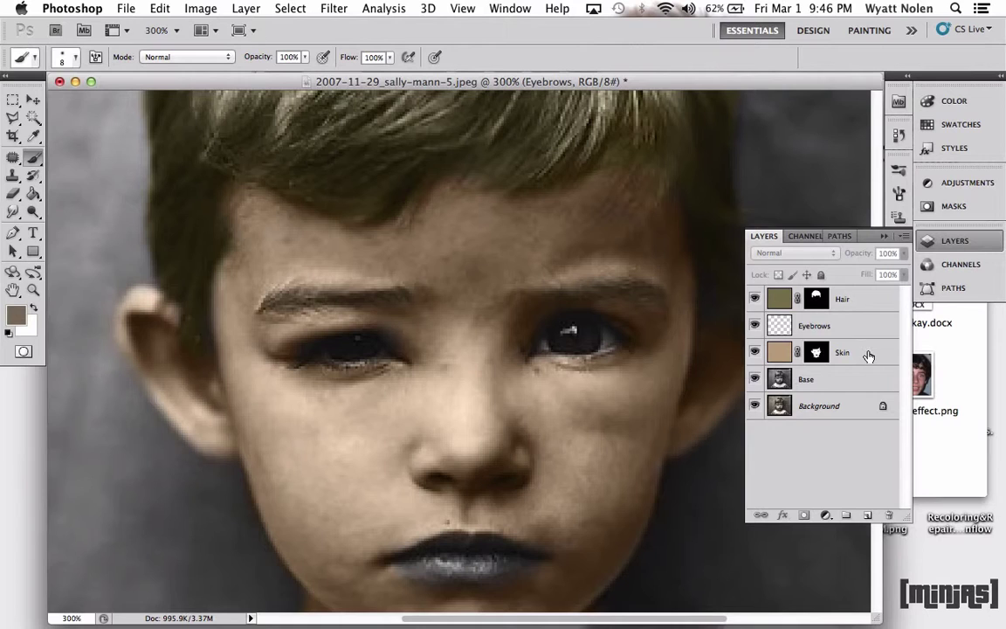
{"action": "key", "text": "super+shift+n"}
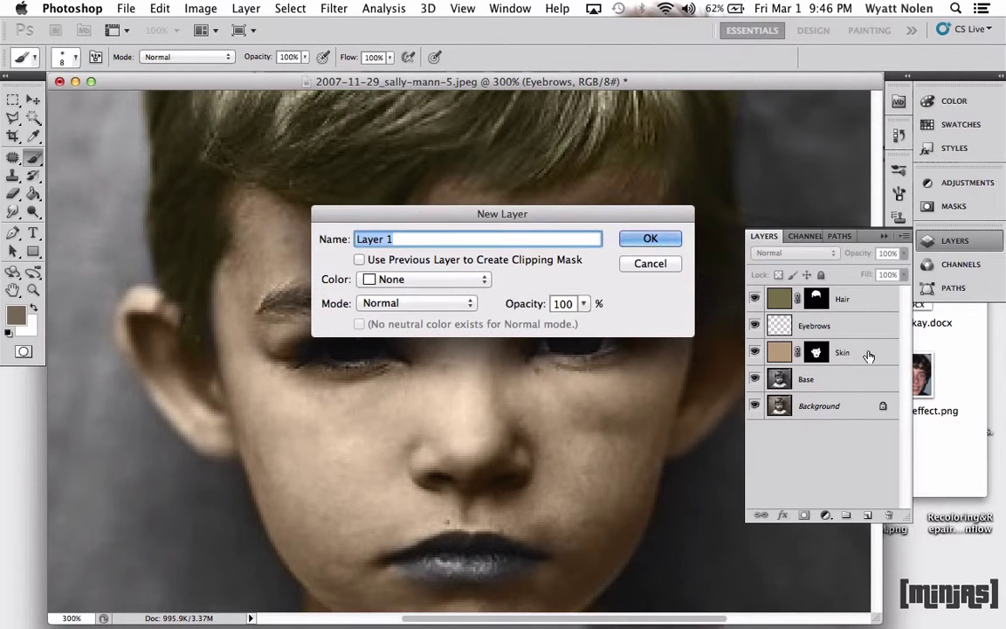
{"action": "type", "text": "Eyes"}
{"action": "key", "text": "Return"}
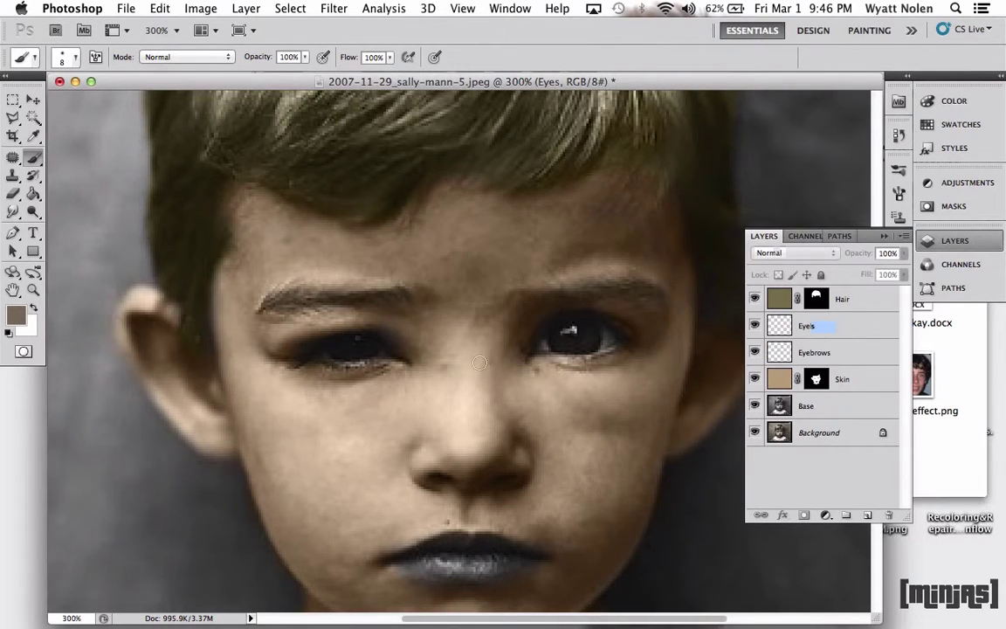
Set the foreground color to the dark brown hex 43382b and activate the Brush tool
{"action": "left_click", "coordinate": [18, 312]}
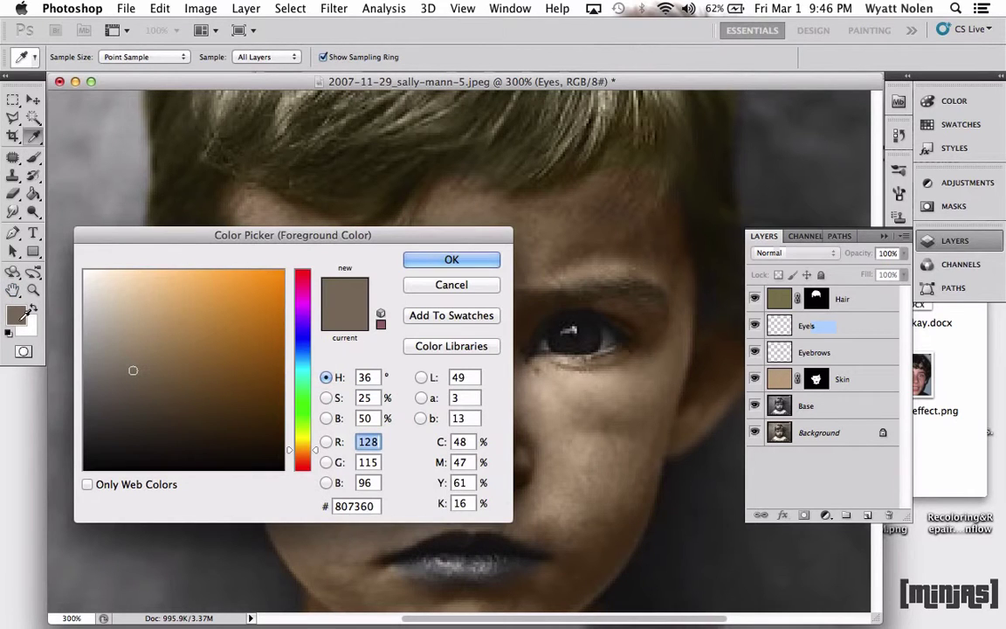
{"action": "left_click", "coordinate": [369, 499]}
{"action": "type", "text": "433"}
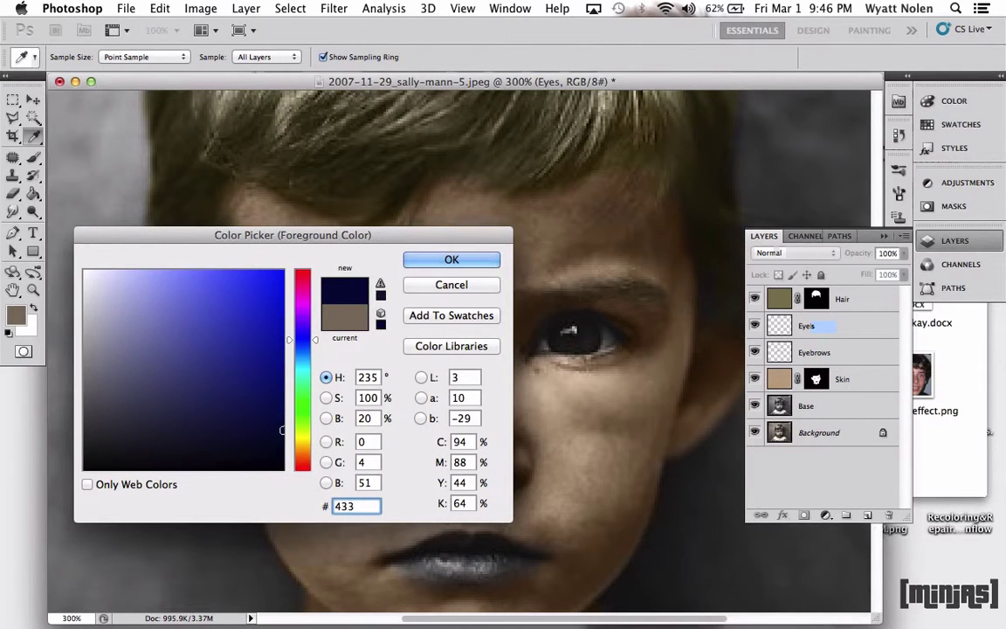
{"action": "type", "text": "82b"}
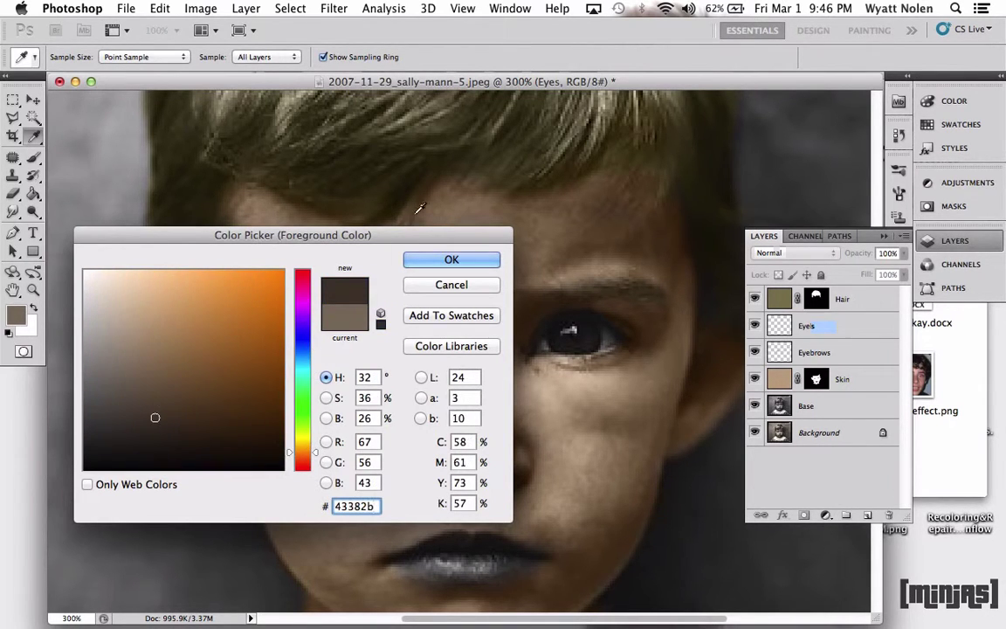
{"action": "left_click", "coordinate": [450, 260]}
{"action": "key", "text": "b"}
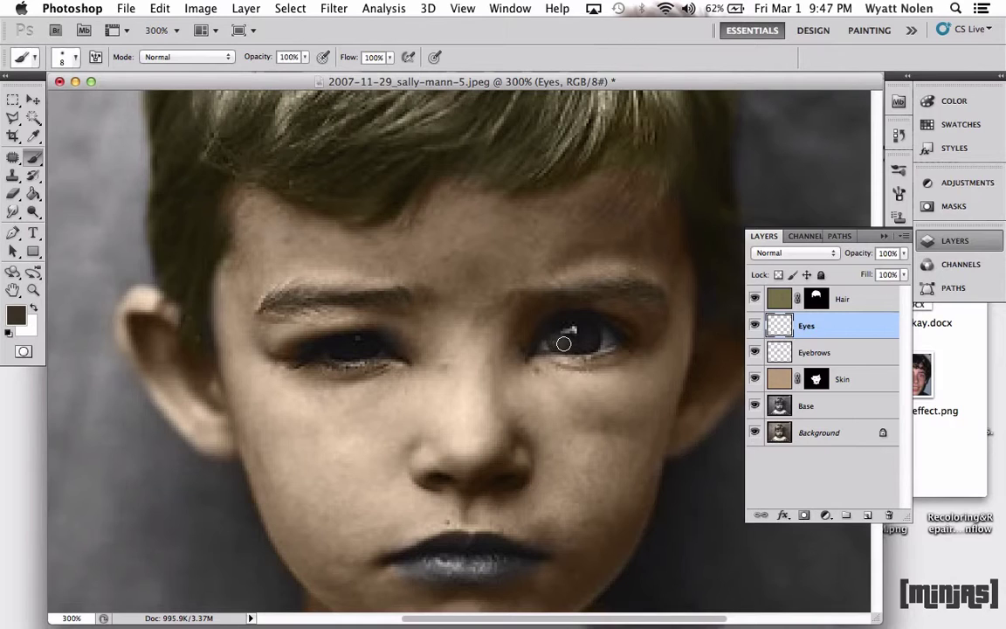
Paint both irises on the Eyes layer, using an 8 px brush for the open eye and 6 px for the squinting one
{"action": "mouse_move", "coordinate": [560, 344]}
{"action": "left_mouse_down"}
{"action": "mouse_move", "coordinate": [586, 341]}
{"action": "mouse_move", "coordinate": [588, 330]}
{"action": "mouse_move", "coordinate": [591, 342]}
{"action": "mouse_move", "coordinate": [588, 327]}
{"action": "left_mouse_up"}
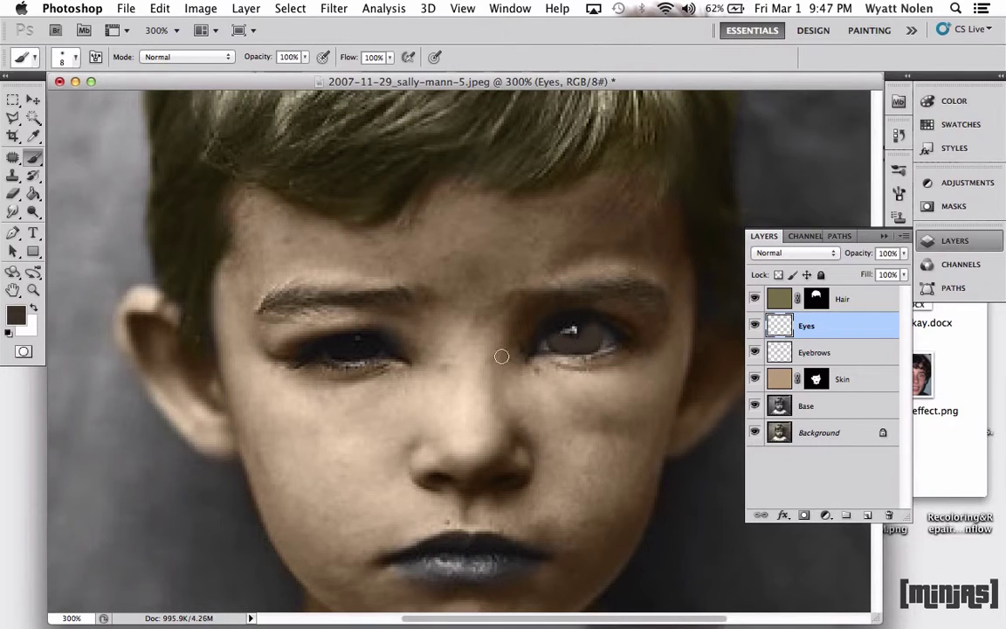
{"action": "key", "text": "bracketleft"}
{"action": "key", "text": "bracketleft"}
{"action": "mouse_move", "coordinate": [335, 348]}
{"action": "left_mouse_down"}
{"action": "mouse_move", "coordinate": [371, 346]}
{"action": "mouse_move", "coordinate": [334, 349]}
{"action": "left_mouse_up"}
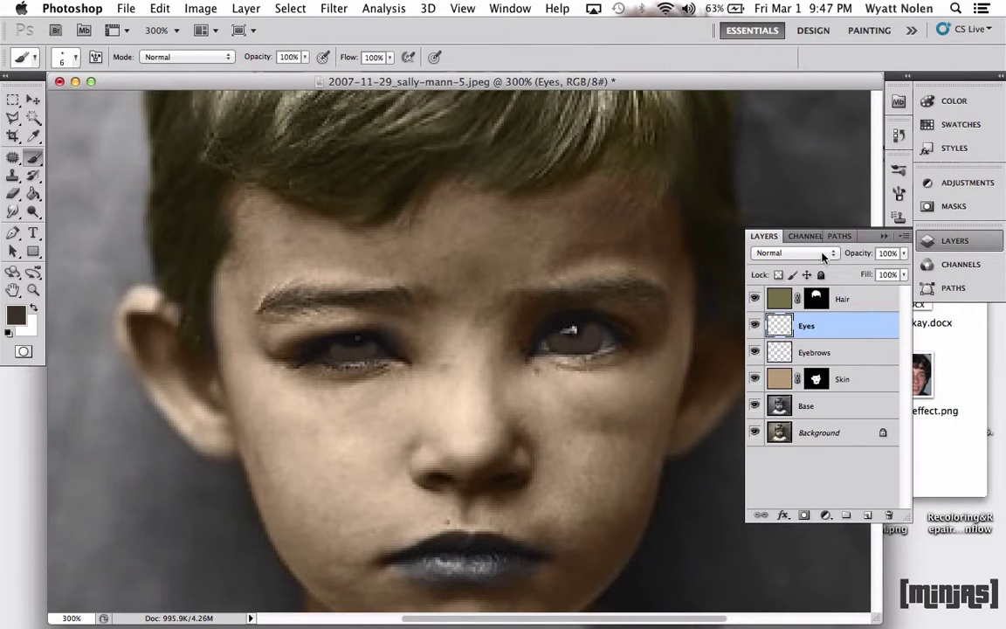
Set the Eyes layer's blend mode to Color and its opacity to 70%
{"action": "left_click", "coordinate": [820, 254]}
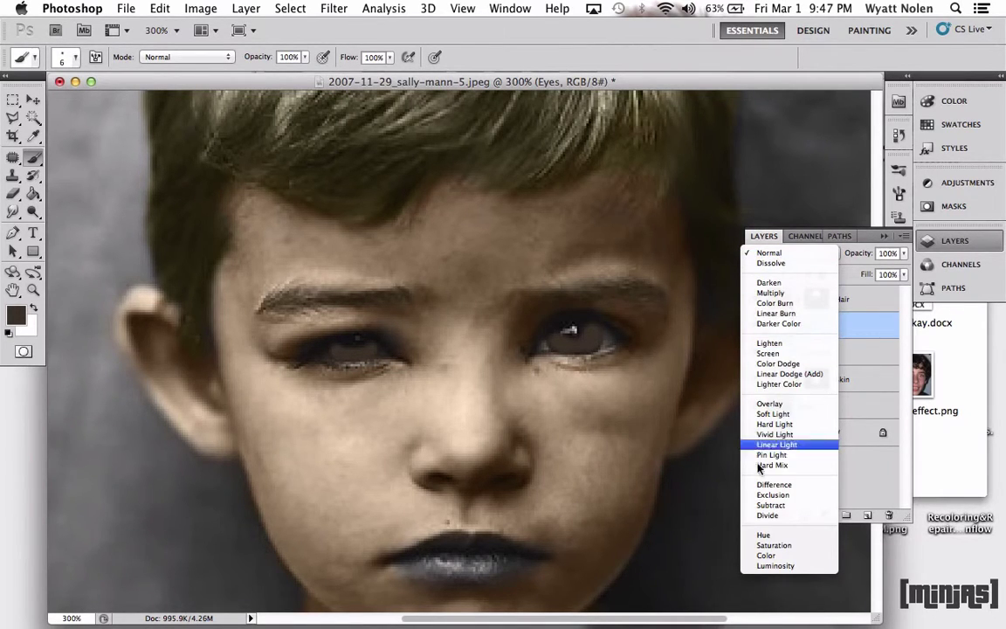
{"action": "left_click", "coordinate": [764, 555]}
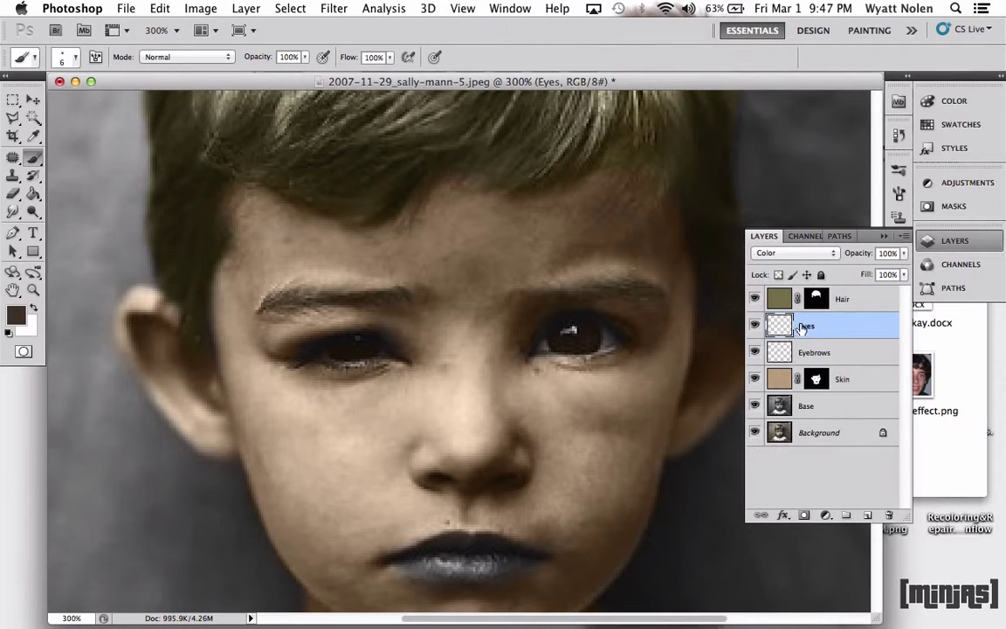
{"action": "left_click", "coordinate": [901, 274]}
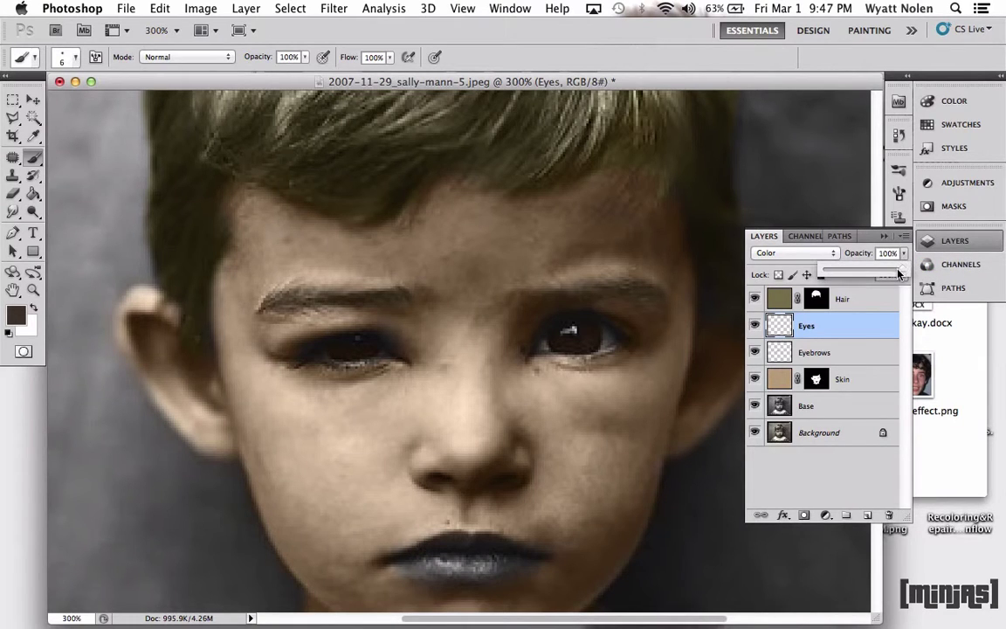
{"action": "left_click_drag", "start_coordinate": [899, 274], "coordinate": [881, 273]}
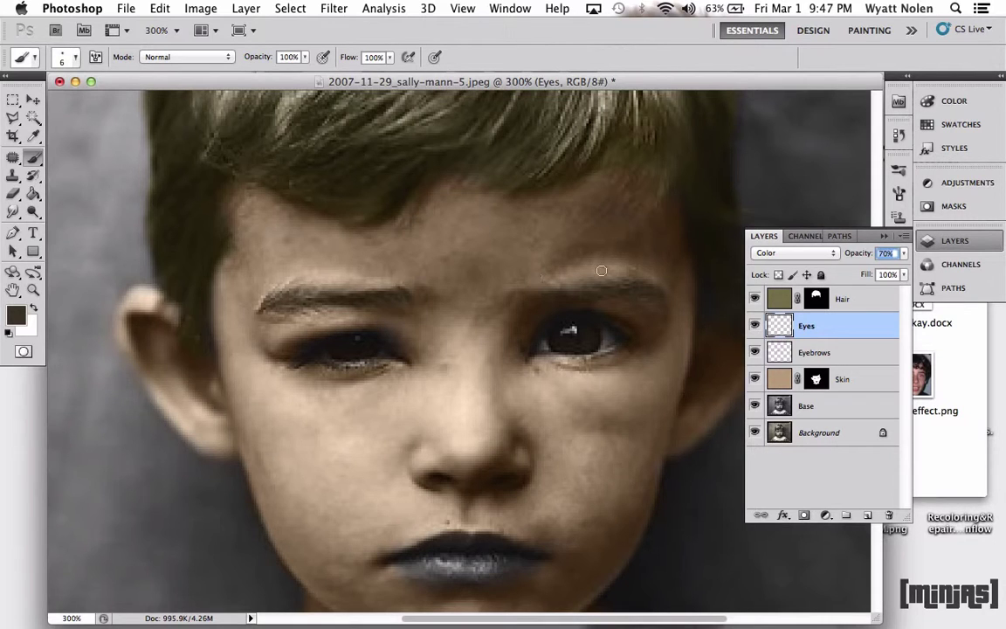
Create a new layer named Lips directly above the Skin layer
{"action": "left_click", "coordinate": [812, 384]}
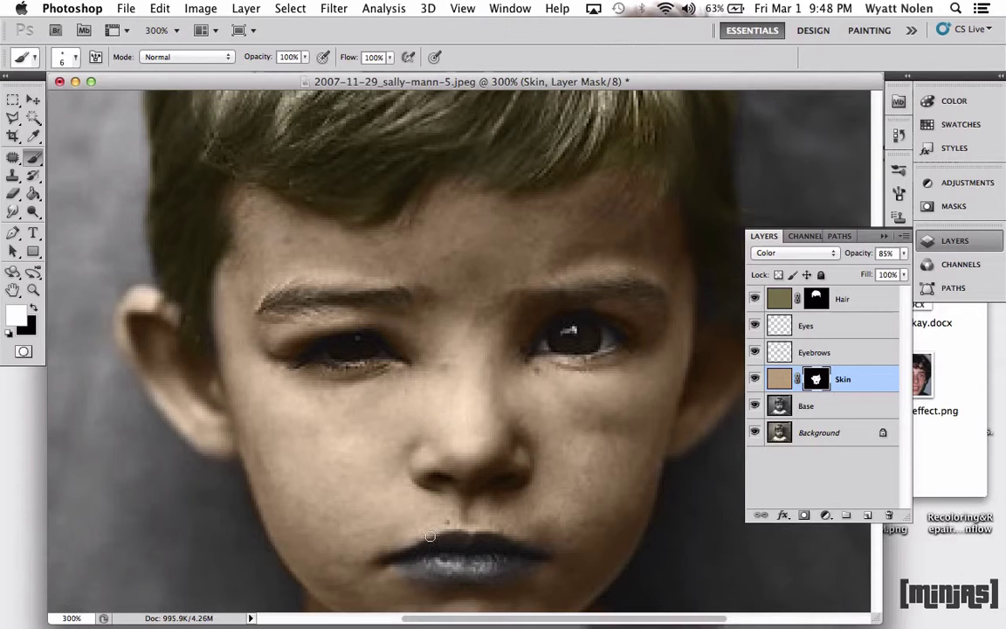
{"action": "scroll", "coordinate": [408, 464], "scroll_direction": "down", "scroll_amount": 4}
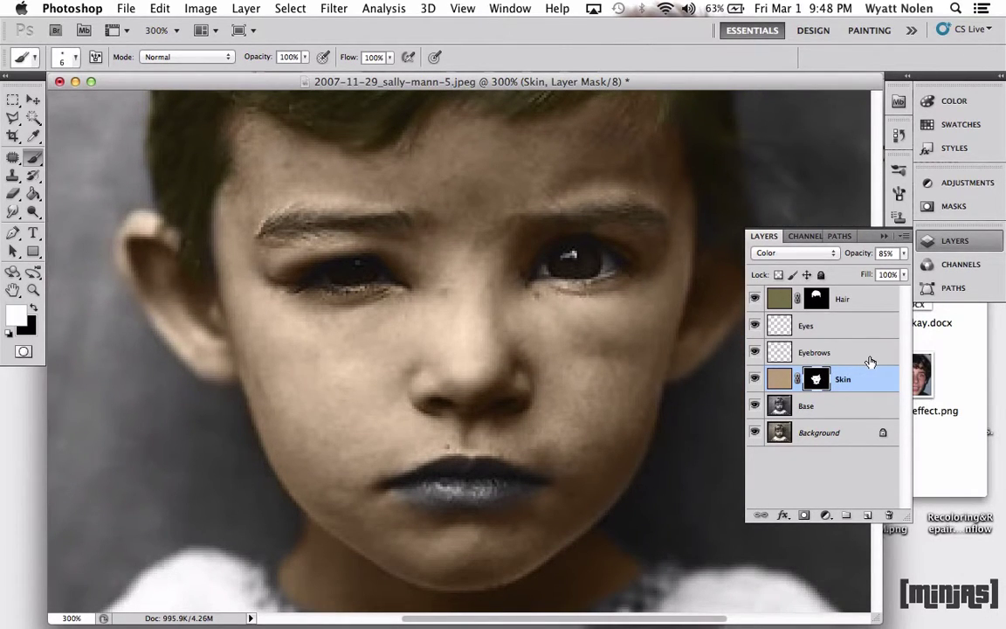
{"action": "key", "text": "super+shift+n"}
{"action": "type", "text": "Lips"}
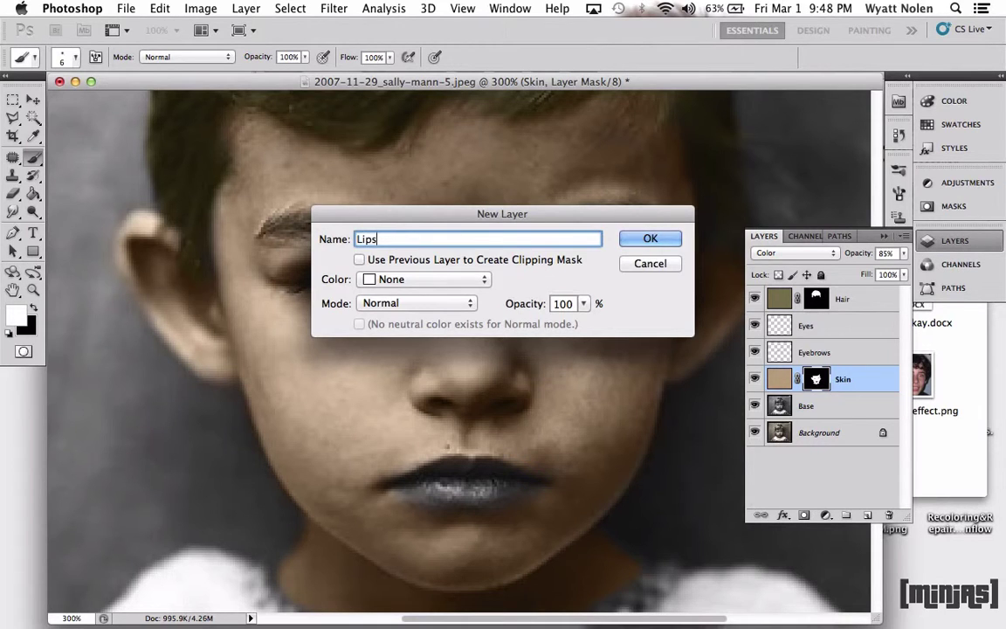
{"action": "key", "text": "Return"}
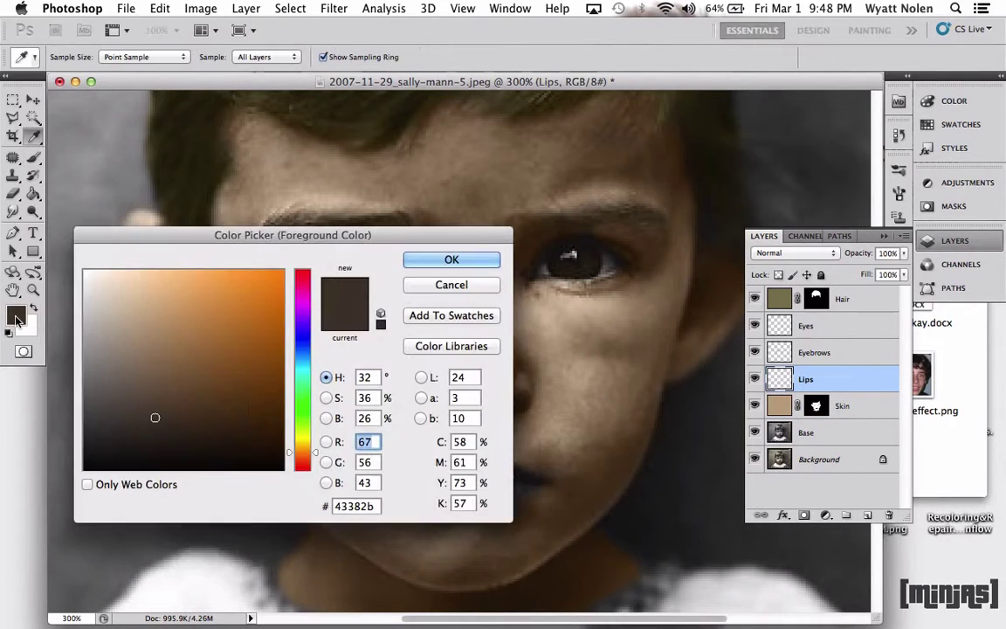
Enter hex 597572 as the foreground color for the Lips layer
{"action": "left_click", "coordinate": [16, 313]}
{"action": "left_click_drag", "start_coordinate": [375, 507], "coordinate": [166, 473]}
{"action": "key", "text": "BackSpace"}
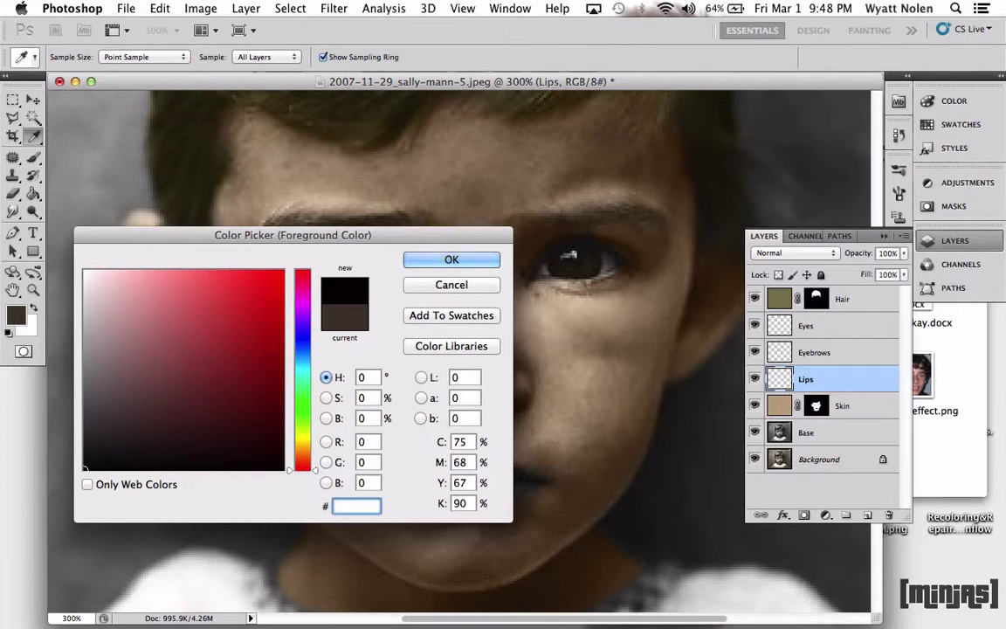
{"action": "type", "text": "59"}
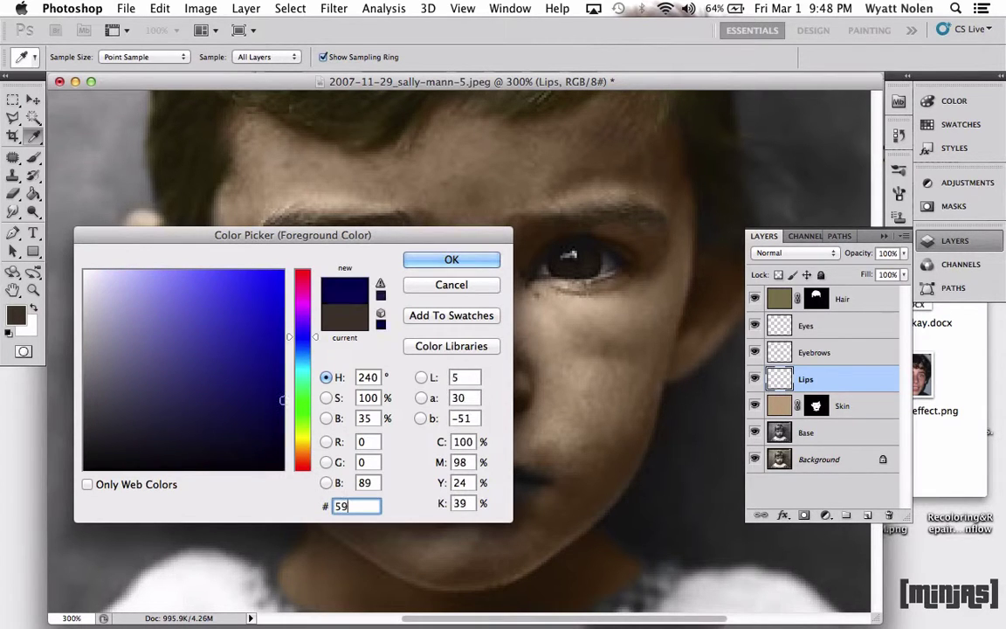
{"action": "type", "text": "7"}
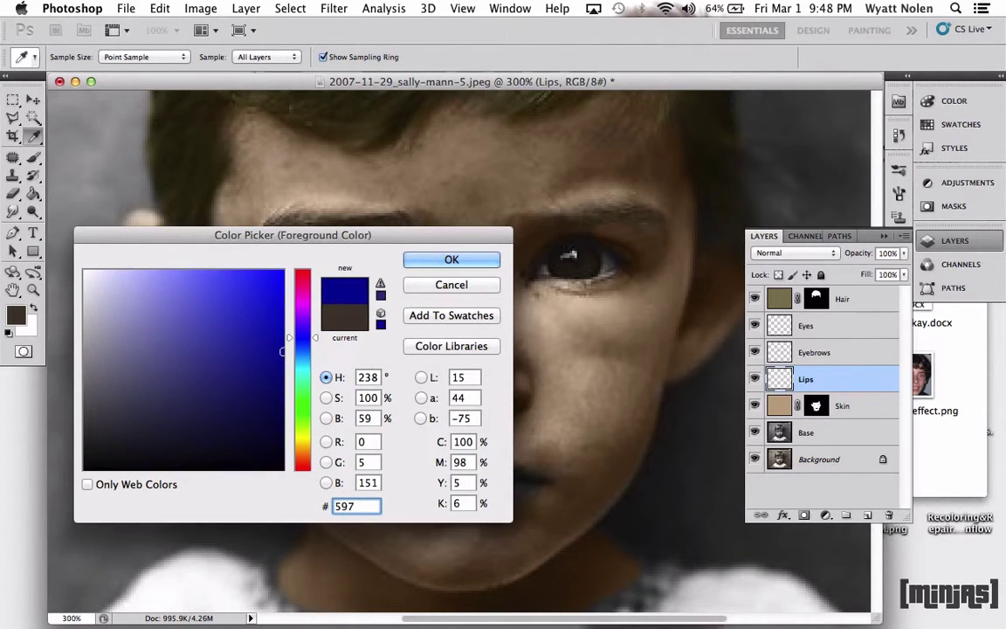
{"action": "type", "text": "572"}
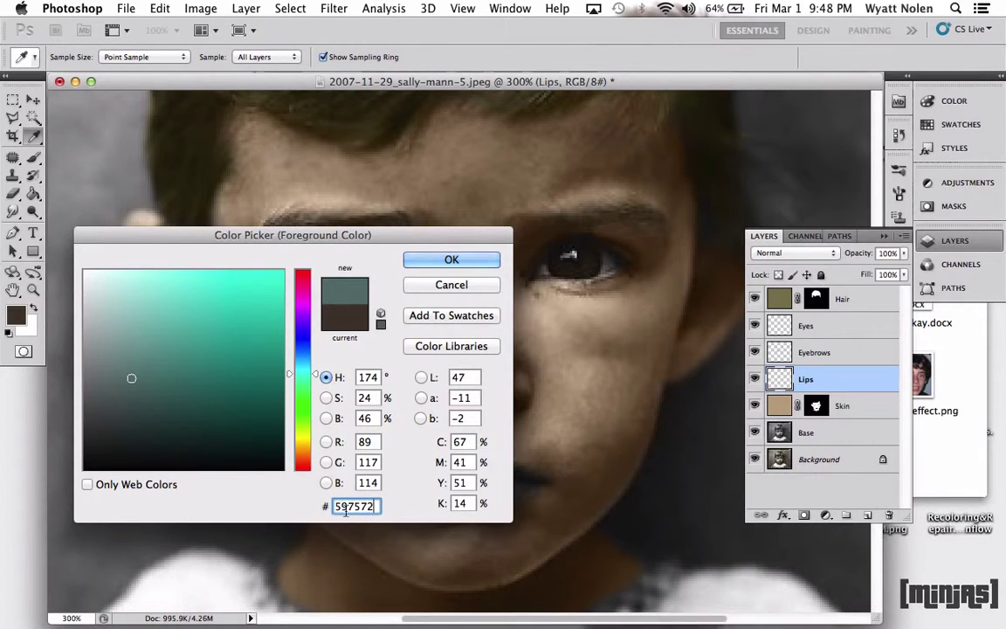
{"action": "left_click", "coordinate": [317, 337]}
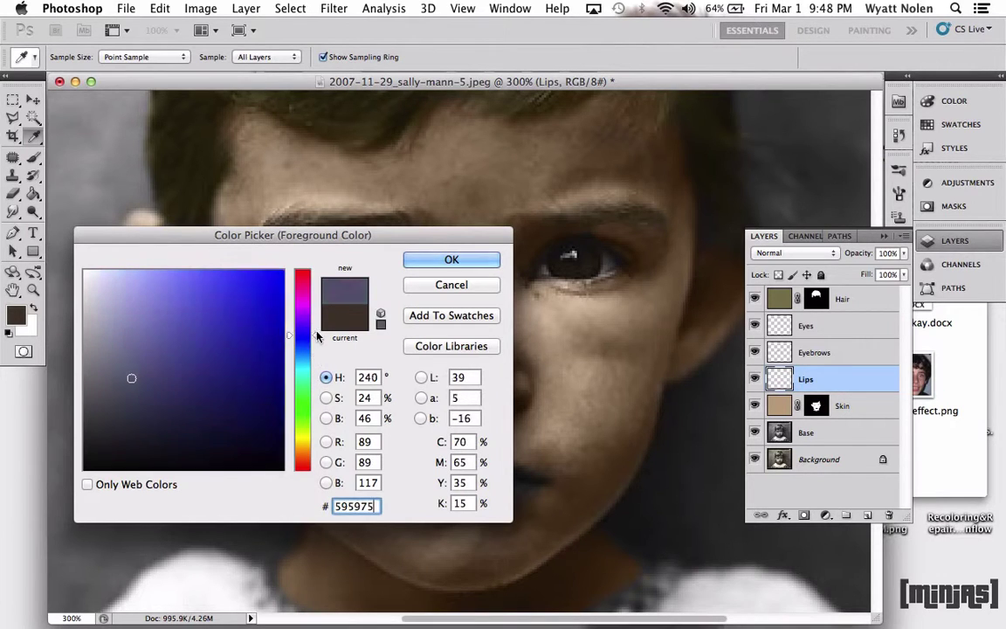
{"action": "left_click_drag", "start_coordinate": [317, 334], "coordinate": [322, 292]}
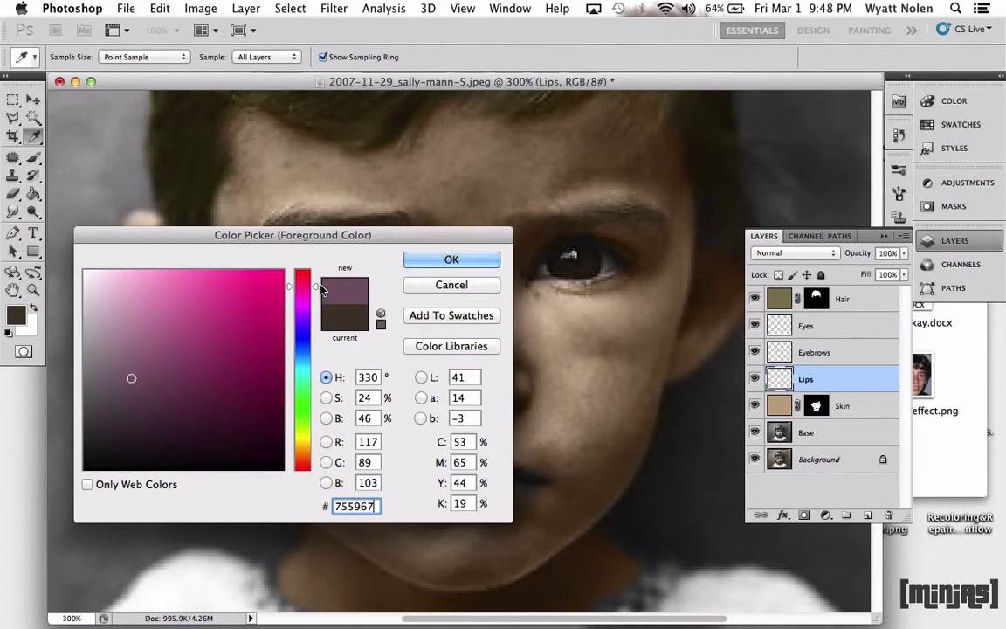
{"action": "left_click_drag", "start_coordinate": [323, 290], "coordinate": [322, 292]}
{"action": "double_click", "coordinate": [376, 506]}
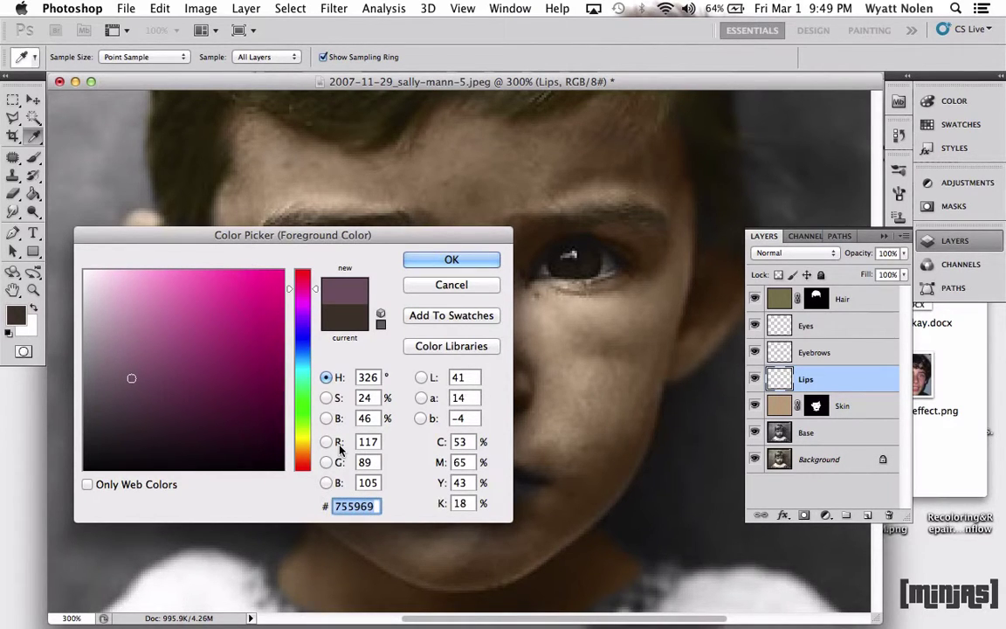
{"action": "type", "text": "27"}
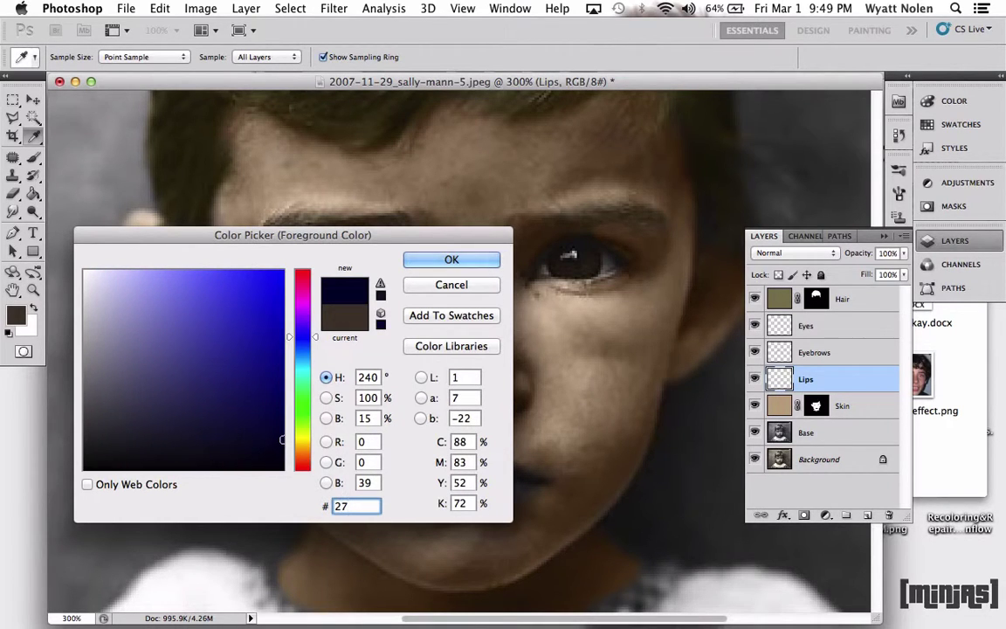
{"action": "type", "text": "36"}
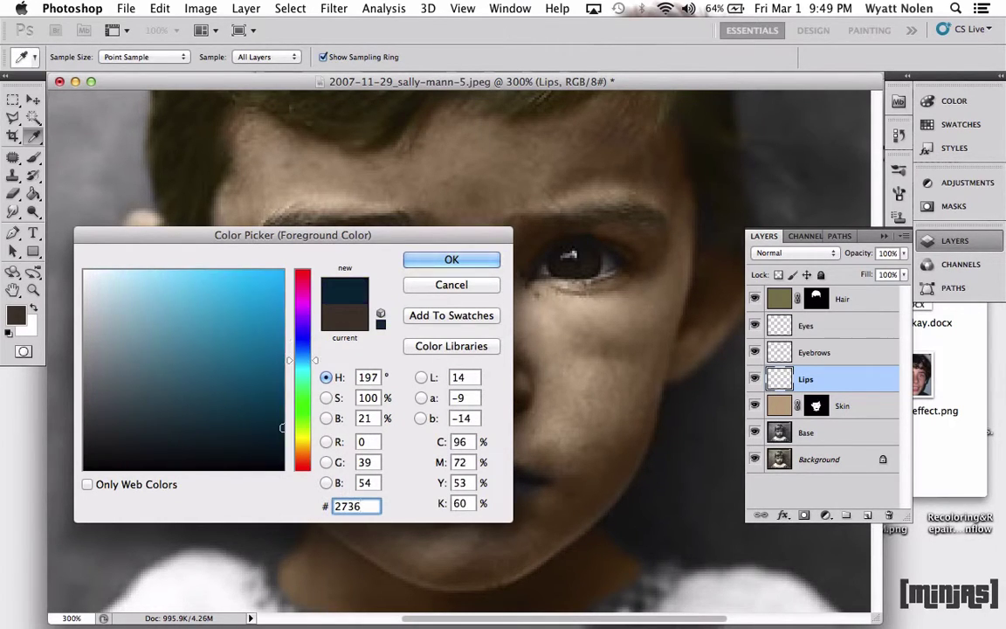
{"action": "type", "text": "37"}
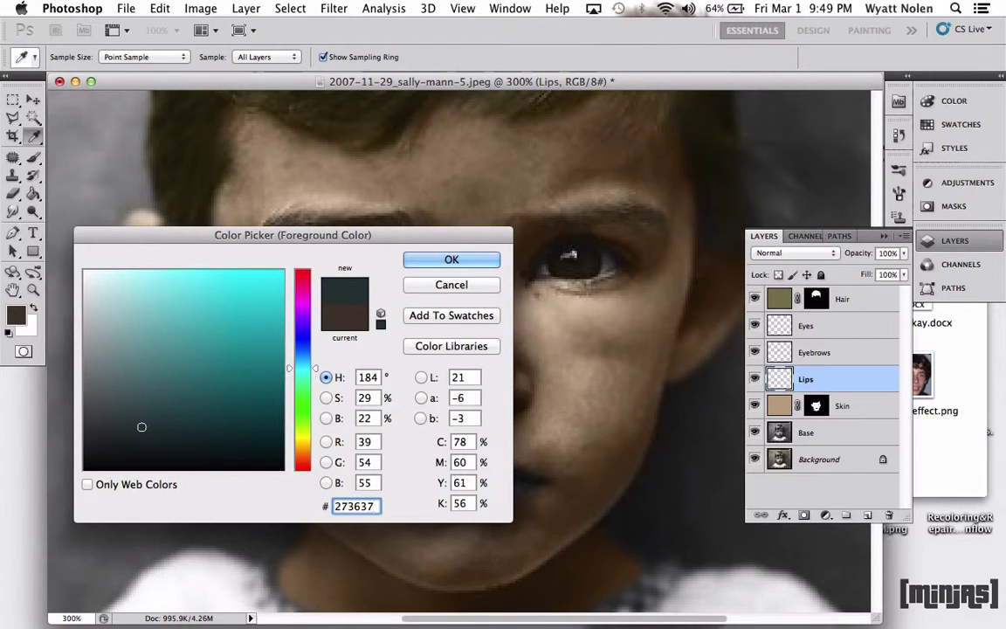
{"action": "key", "text": "BackSpace"}
{"action": "key", "text": "BackSpace"}
{"action": "key", "text": "BackSpace"}
{"action": "key", "text": "BackSpace"}
{"action": "key", "text": "BackSpace"}
{"action": "key", "text": "BackSpace"}
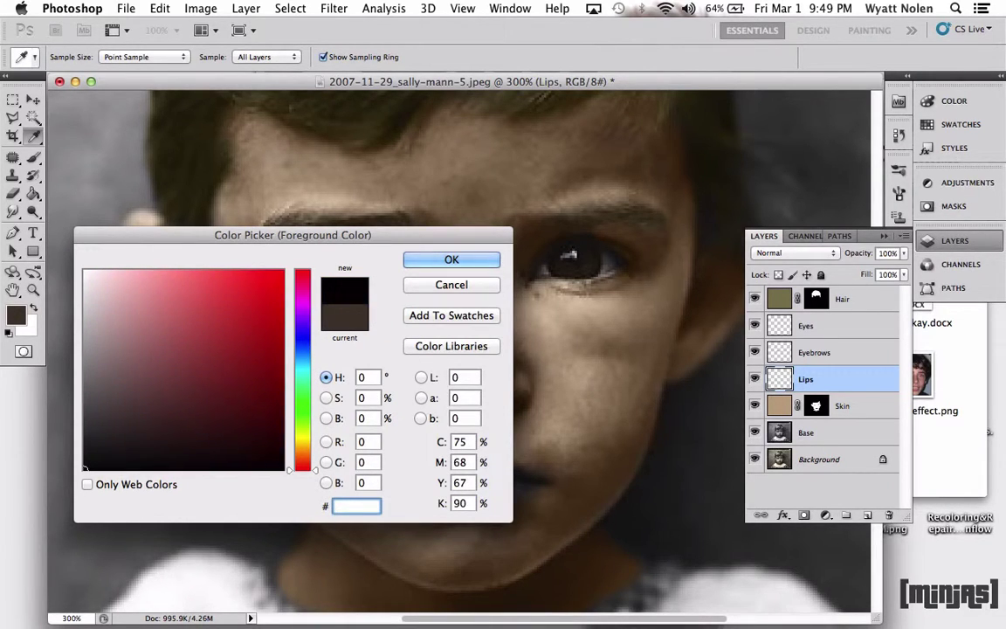
{"action": "type", "text": "35"}
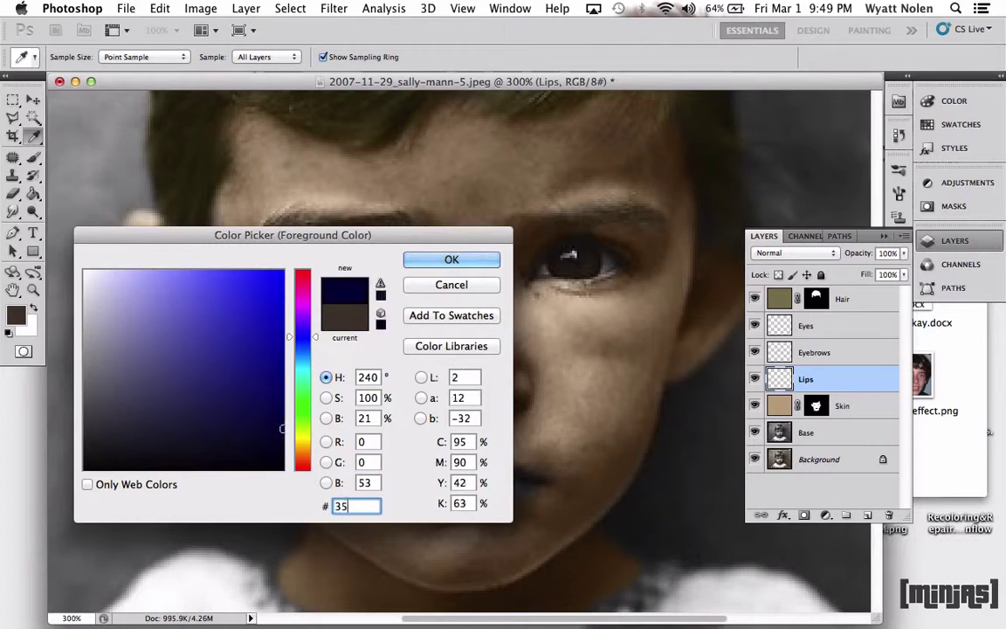
{"action": "type", "text": "5d"}
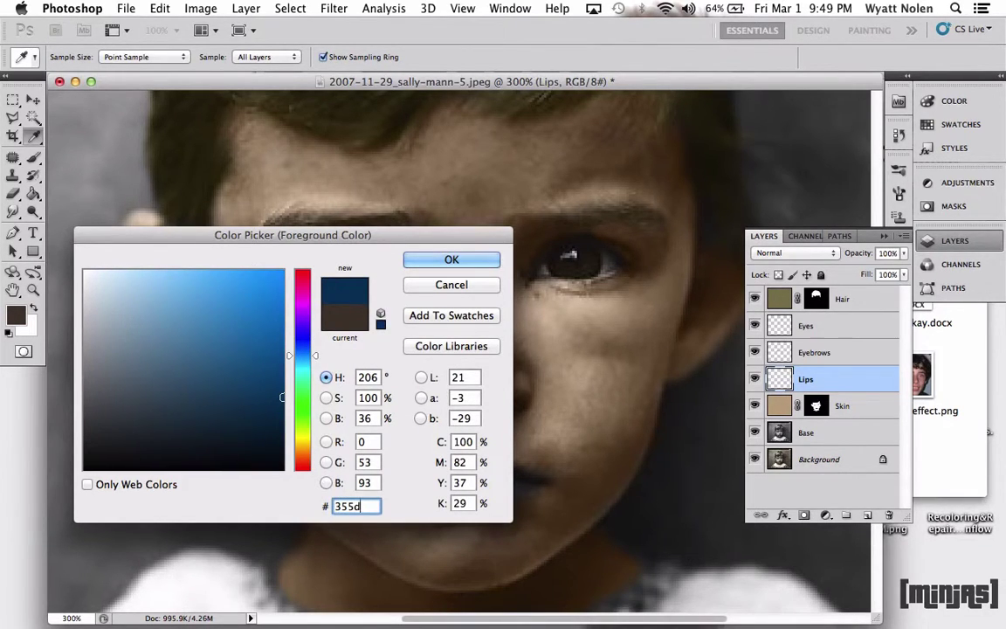
{"action": "type", "text": "30"}
{"action": "key", "text": "BackSpace"}
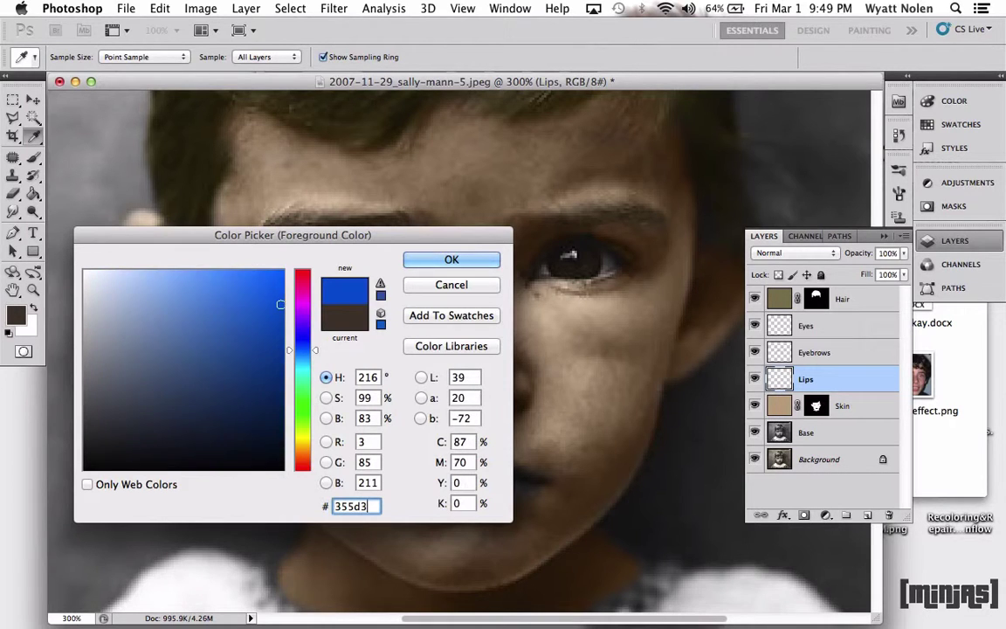
{"action": "type", "text": "0"}
{"action": "key", "text": "BackSpace"}
{"action": "type", "text": "0"}
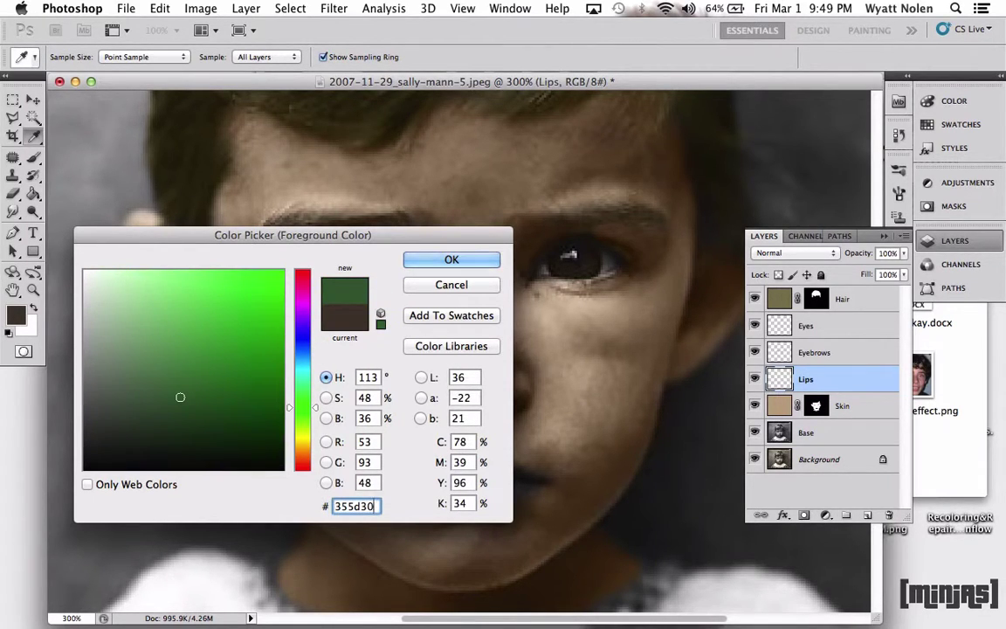
{"action": "key", "text": "BackSpace"}
{"action": "key", "text": "BackSpace"}
{"action": "key", "text": "BackSpace"}
{"action": "key", "text": "BackSpace"}
{"action": "key", "text": "BackSpace"}
{"action": "key", "text": "BackSpace"}
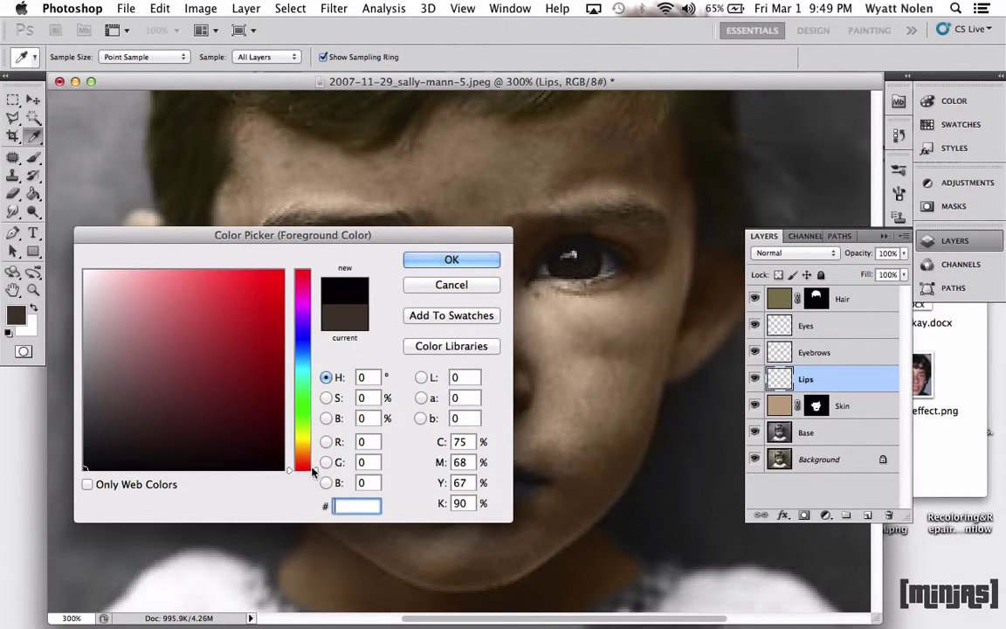
{"action": "left_click", "coordinate": [301, 438]}
{"action": "left_click_drag", "start_coordinate": [316, 439], "coordinate": [330, 290]}
{"action": "left_click_drag", "start_coordinate": [184, 327], "coordinate": [165, 347]}
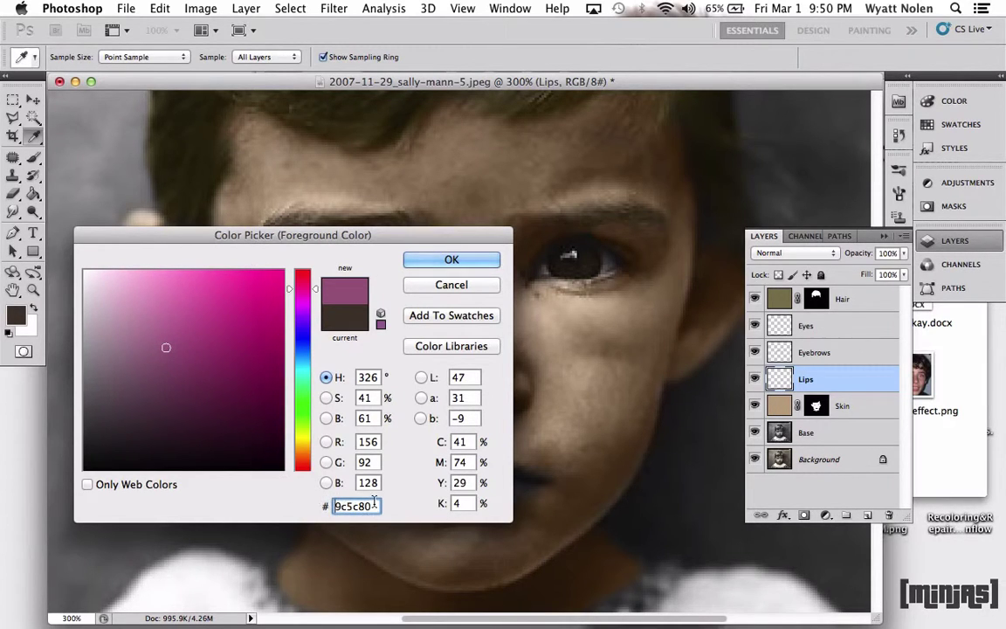
{"action": "type", "text": "97"}
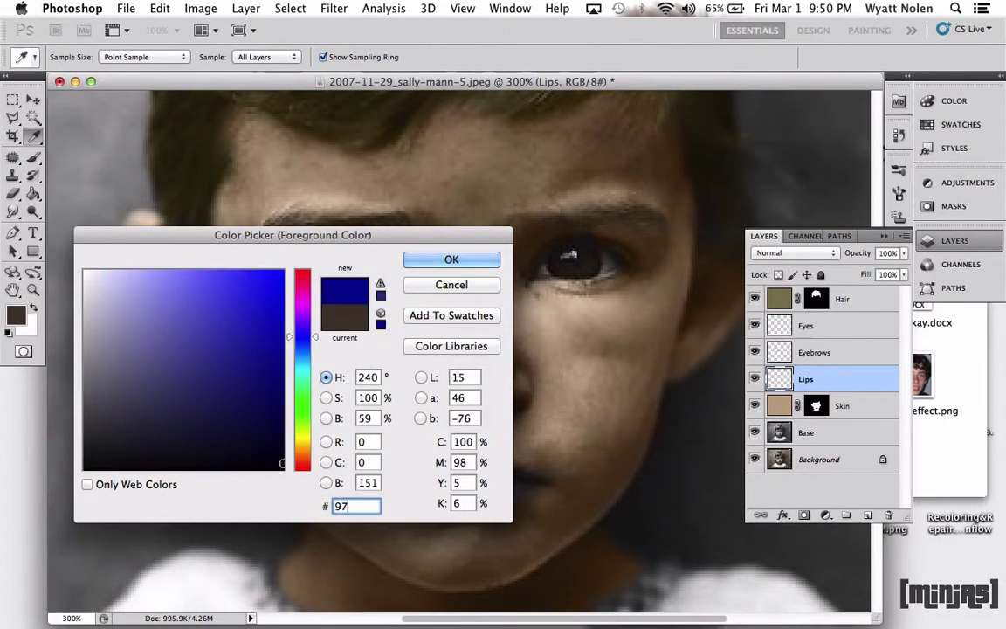
{"action": "type", "text": "5"}
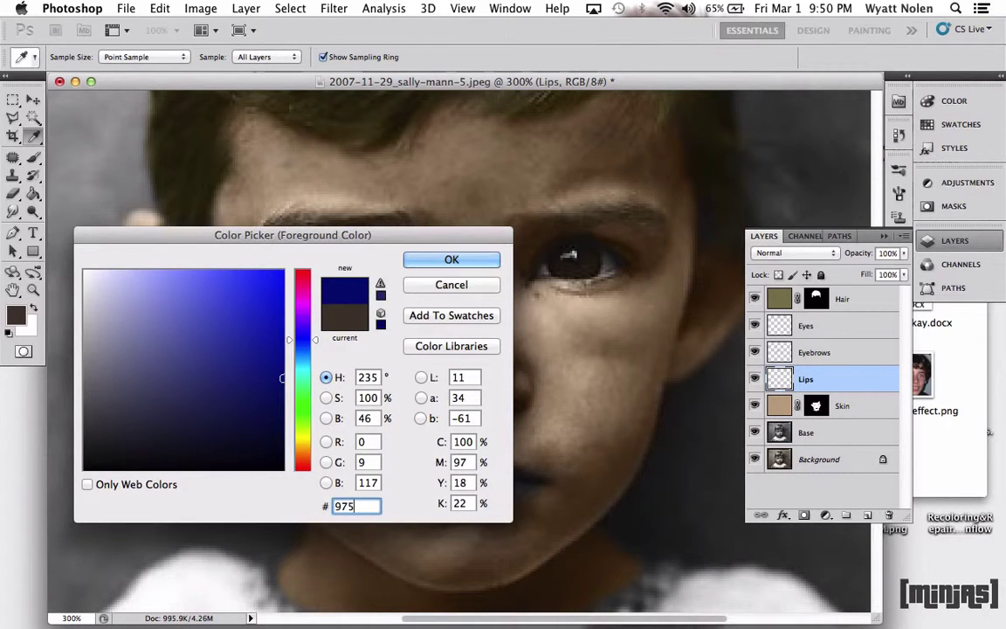
{"action": "type", "text": "7"}
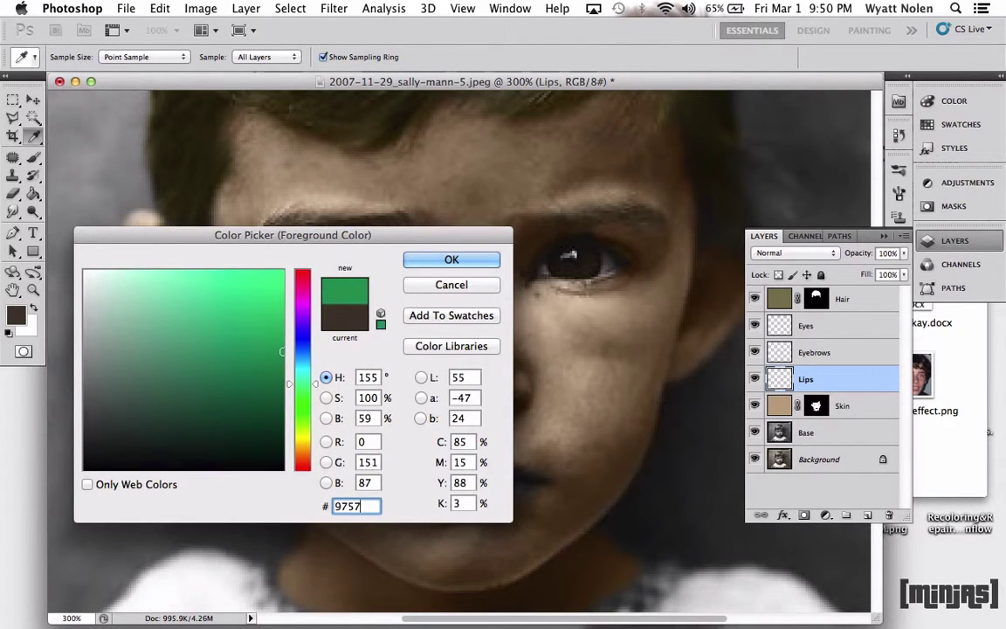
{"action": "type", "text": "2"}
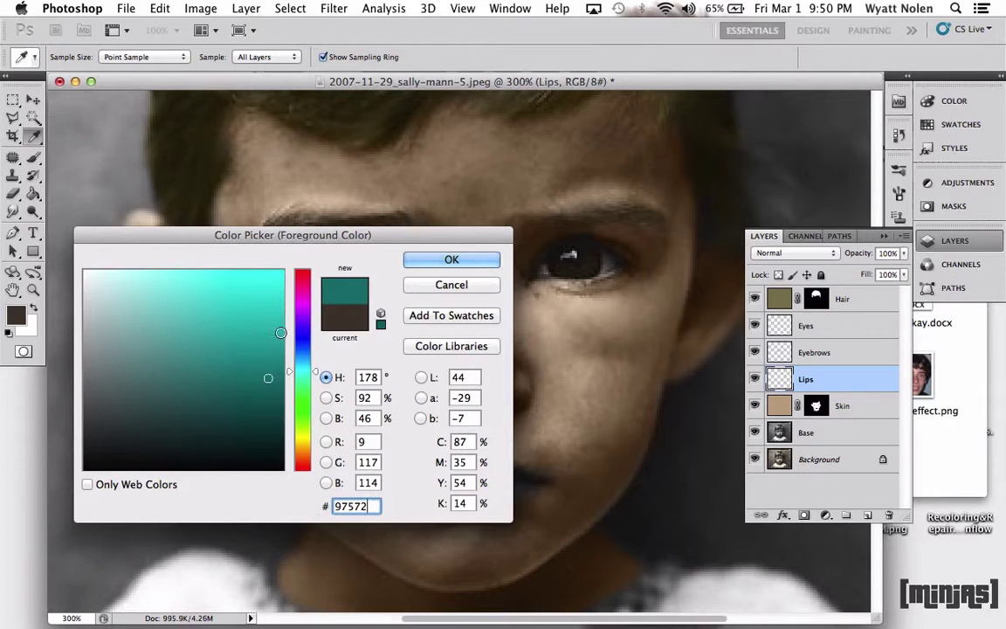
Pick the mauve shade 9d5c87 as the foreground color and switch to the Brush tool
{"action": "left_click_drag", "start_coordinate": [315, 370], "coordinate": [321, 291]}
{"action": "left_click_drag", "start_coordinate": [242, 344], "coordinate": [165, 347]}
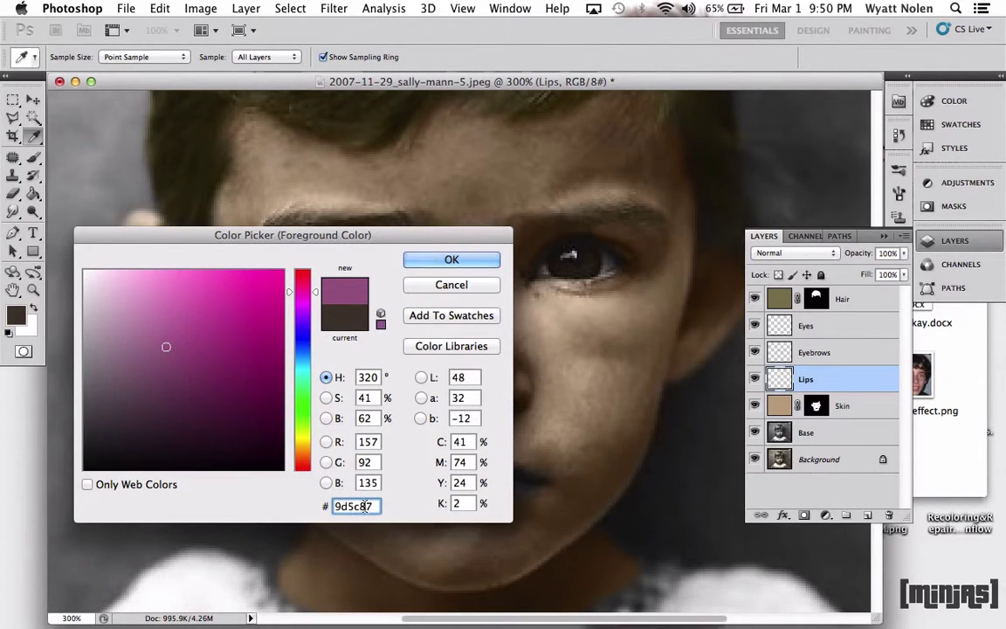
{"action": "left_click", "coordinate": [447, 261]}
{"action": "key", "text": "b"}
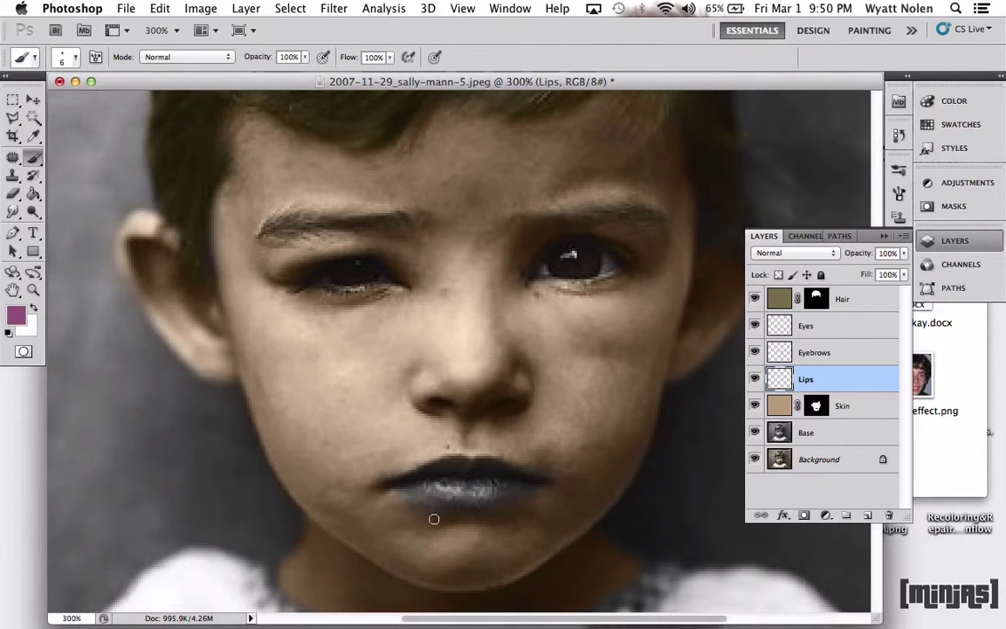
Set the Lips layer's blend mode to Color and paint over the child's lips with a 6 px brush
{"action": "left_click", "coordinate": [793, 252]}
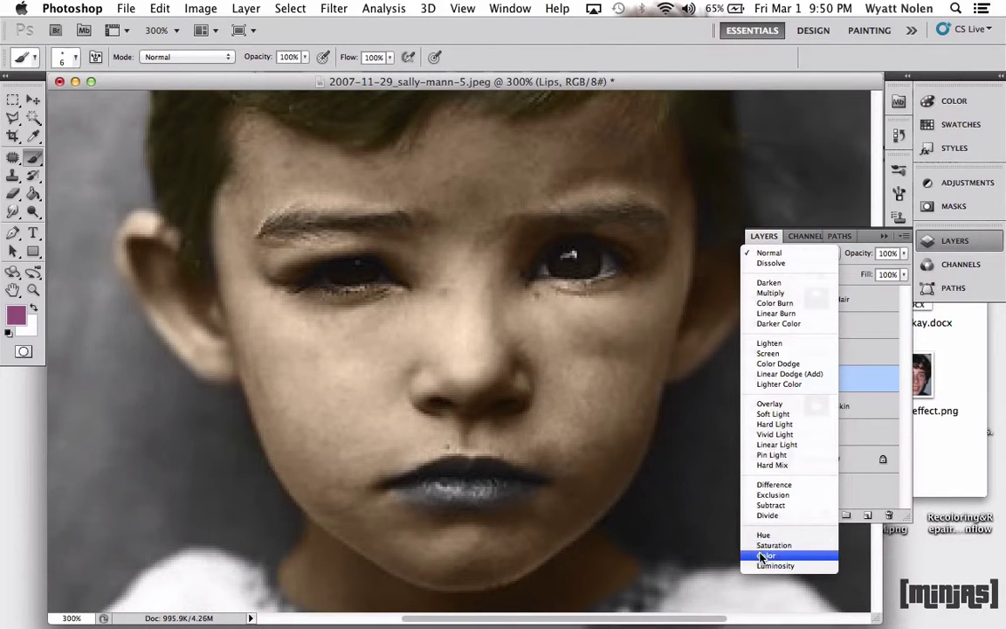
{"action": "left_click", "coordinate": [762, 556]}
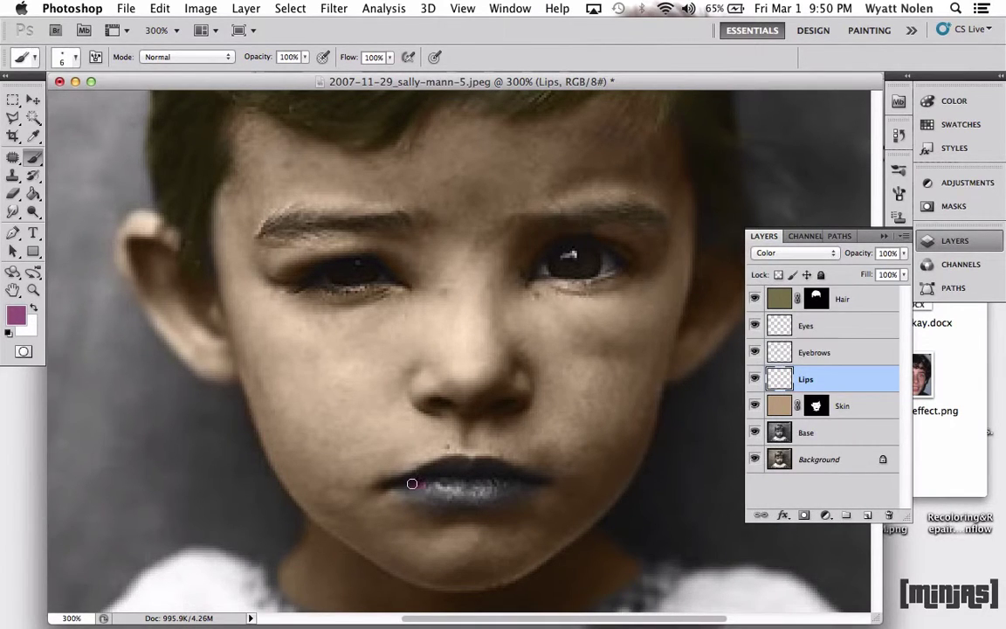
{"action": "mouse_move", "coordinate": [412, 483]}
{"action": "left_mouse_down"}
{"action": "mouse_move", "coordinate": [420, 491]}
{"action": "mouse_move", "coordinate": [406, 484]}
{"action": "mouse_move", "coordinate": [450, 462]}
{"action": "left_mouse_up"}
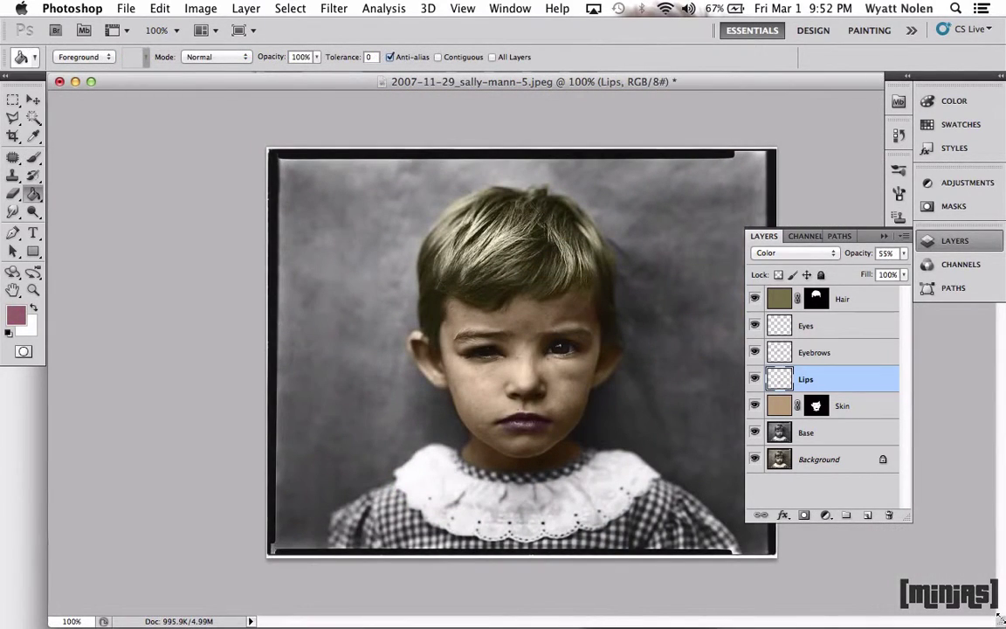
Check the color values of the current lip color without changing them
{"action": "left_click", "coordinate": [16, 314]}
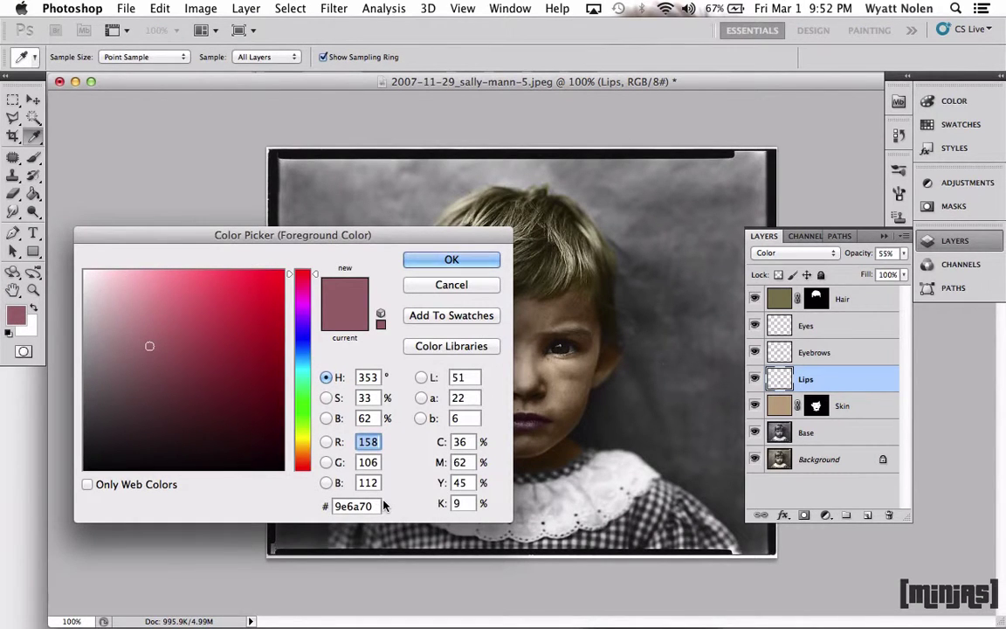
{"action": "left_click", "coordinate": [470, 262]}
{"action": "key", "text": "g"}
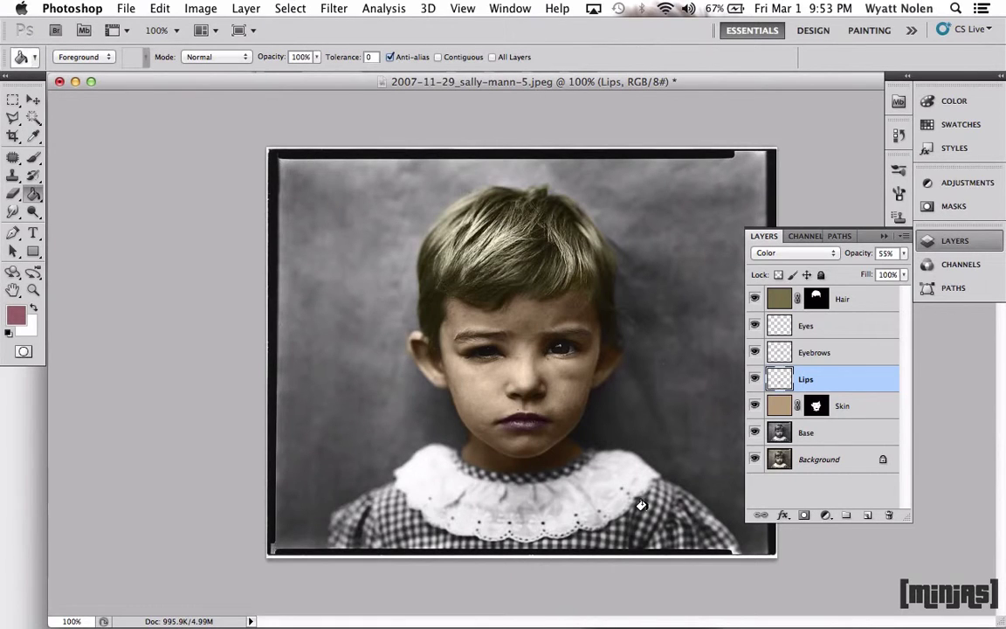
{"action": "left_click", "coordinate": [17, 318]}
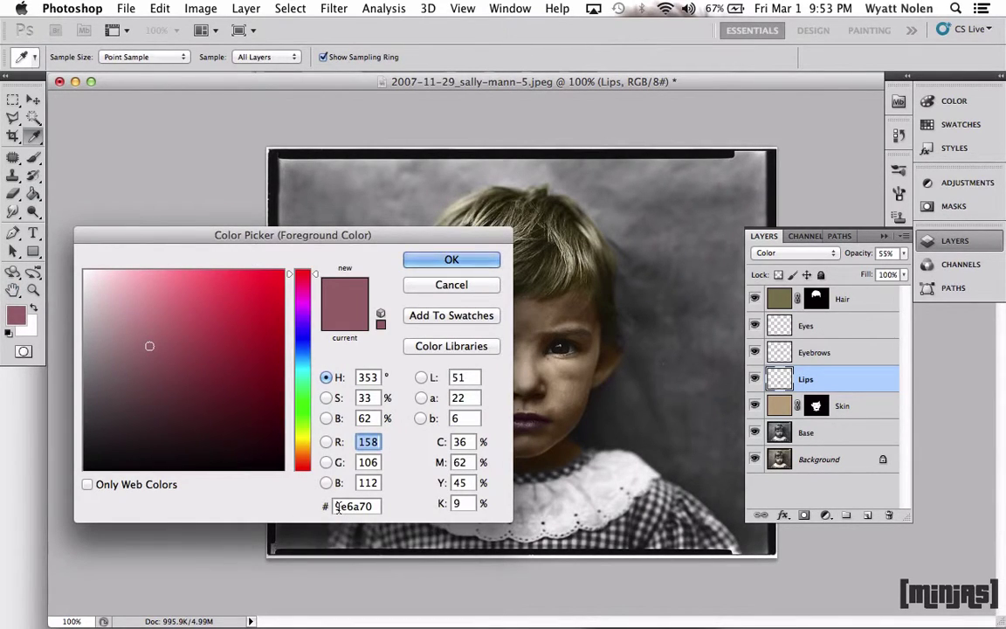
{"action": "left_click", "coordinate": [467, 261]}
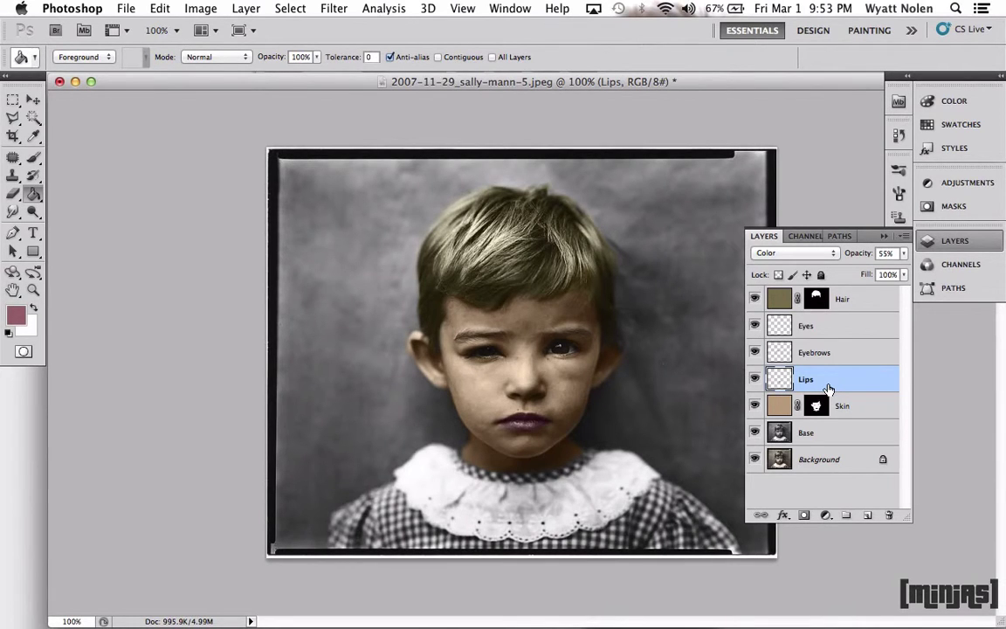
Create a new layer named Whites directly above the Lips layer
{"action": "key", "text": "super+shift+n"}
{"action": "type", "text": "White"}
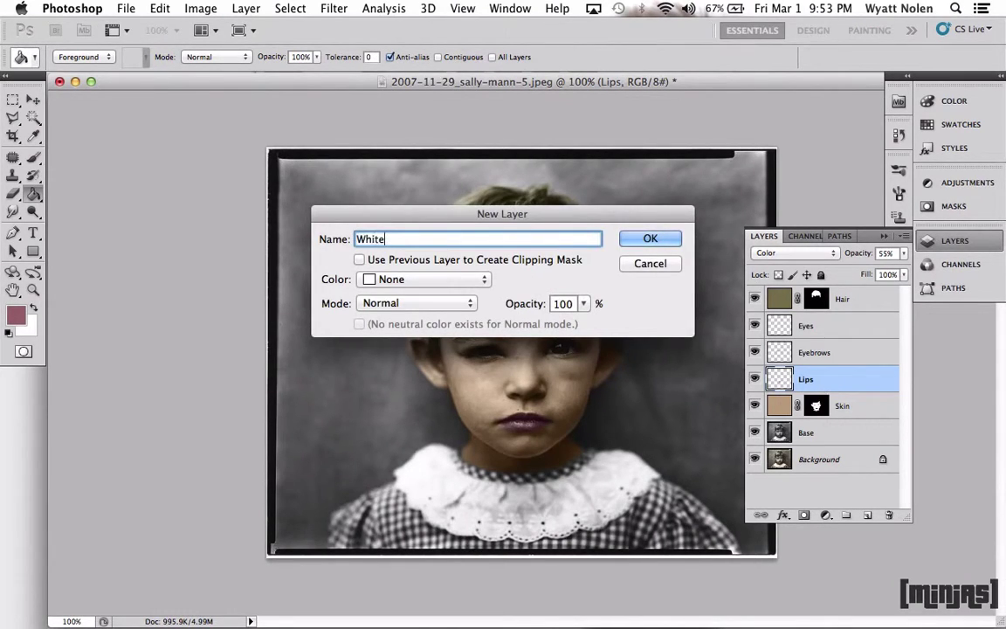
{"action": "type", "text": "s"}
{"action": "key", "text": "Return"}
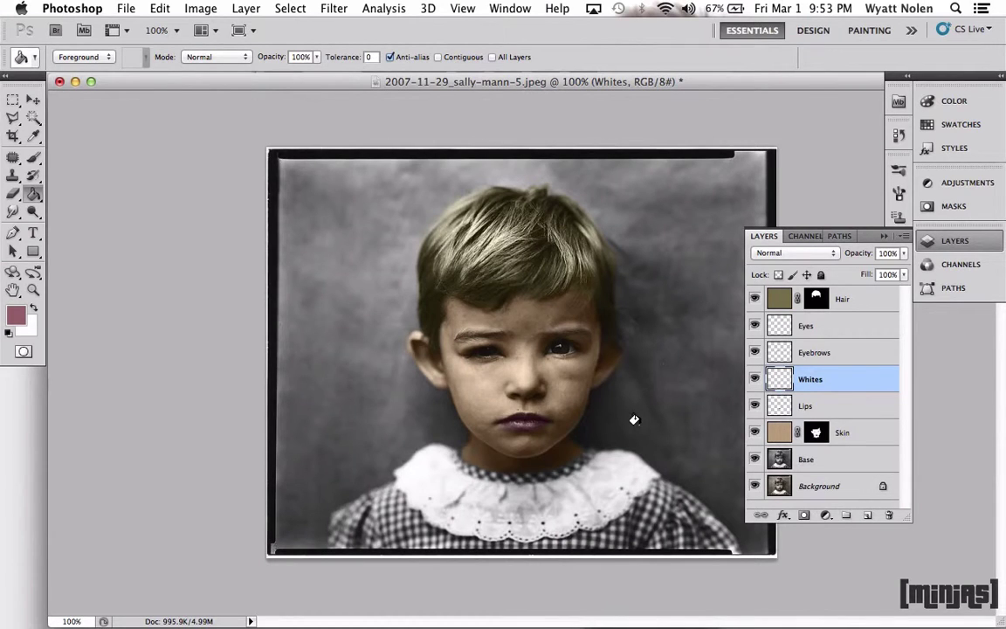
Set the Whites layer's blend mode to Color and fill the layer with white
{"action": "left_click", "coordinate": [33, 306]}
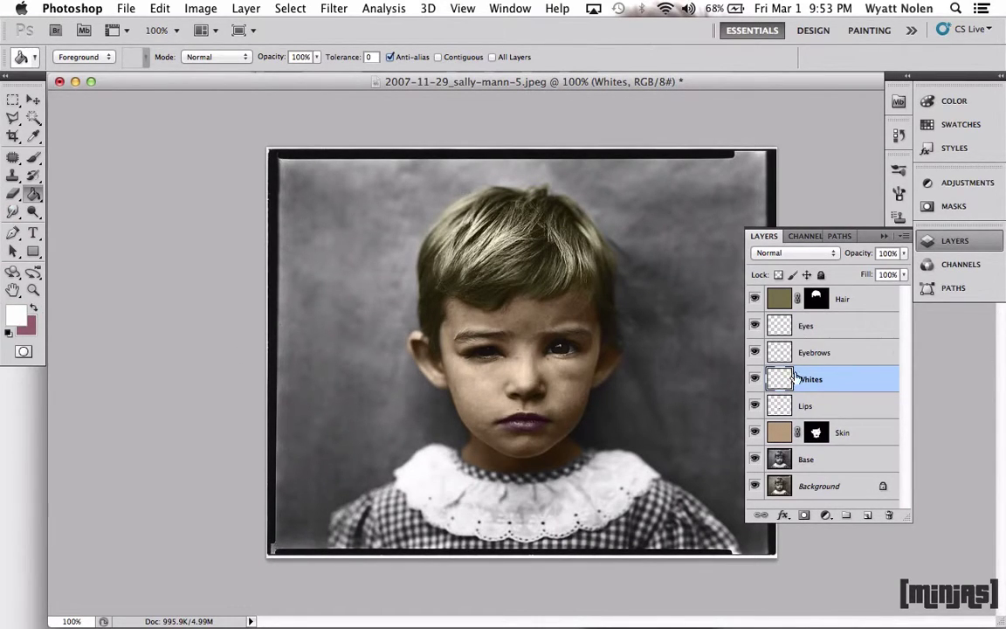
{"action": "left_click", "coordinate": [758, 252]}
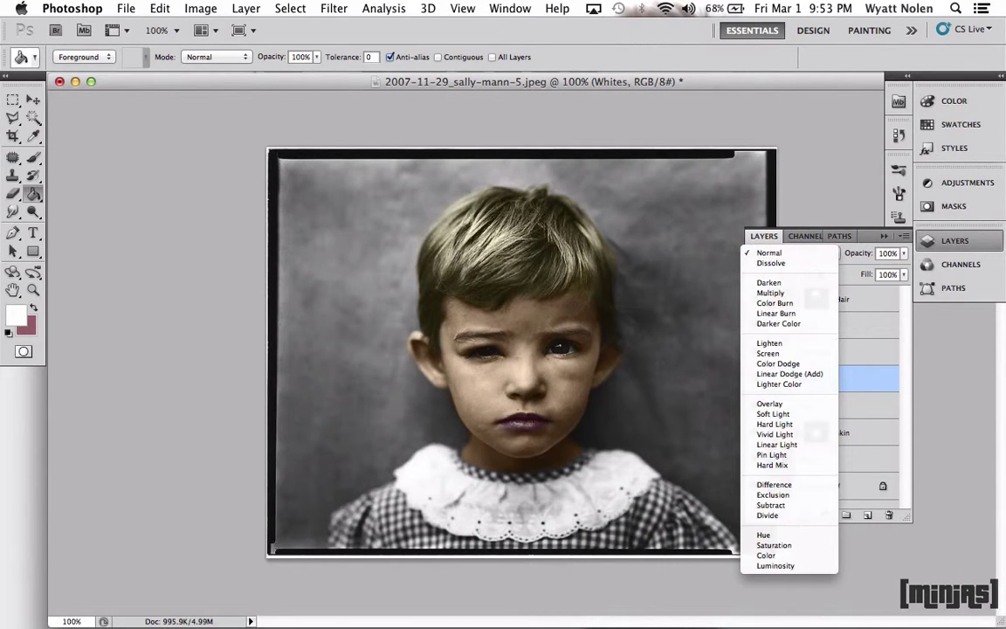
{"action": "left_click", "coordinate": [777, 555]}
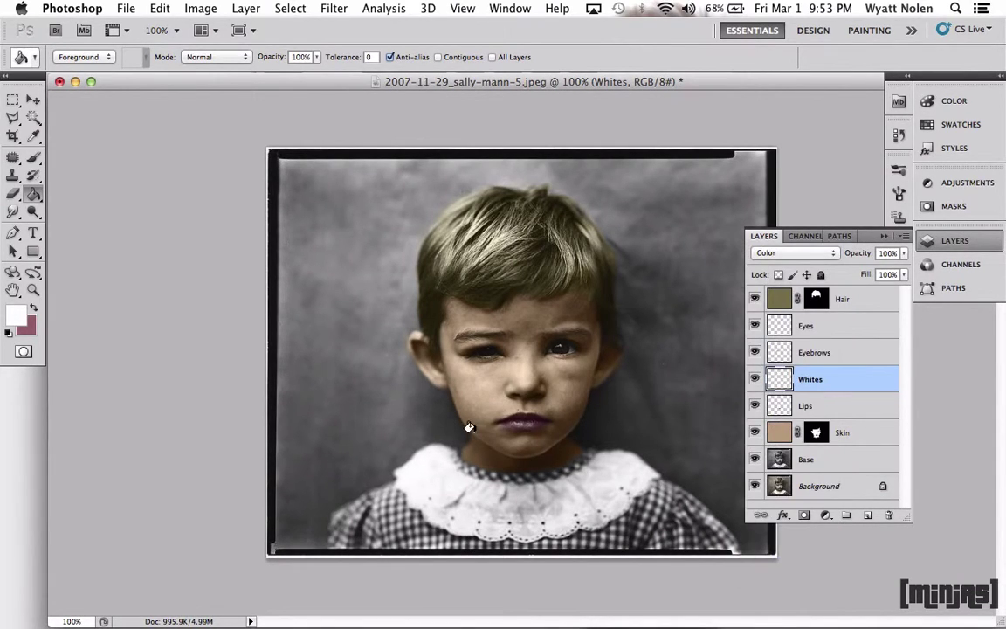
{"action": "left_click", "coordinate": [338, 326]}
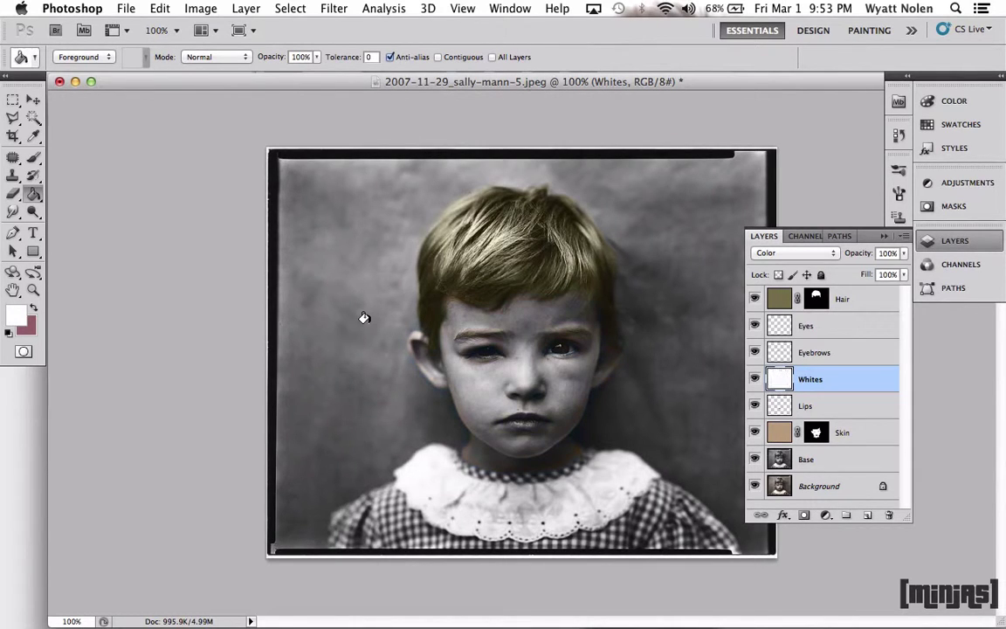
Add a layer mask to the Whites layer, fill the mask with black, and switch to the Brush tool
{"action": "left_click", "coordinate": [802, 516]}
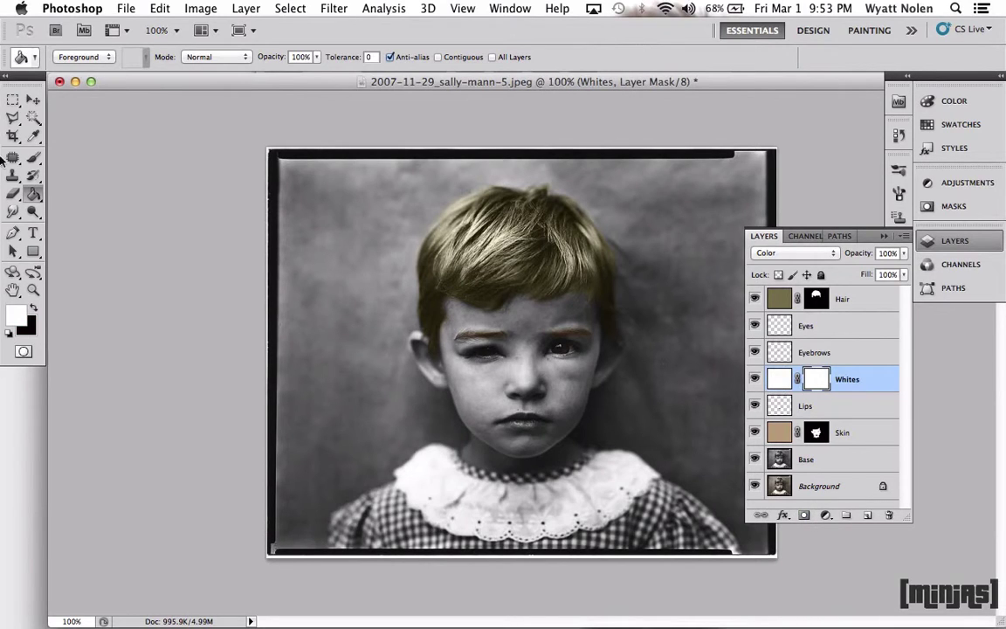
{"action": "left_click", "coordinate": [31, 307]}
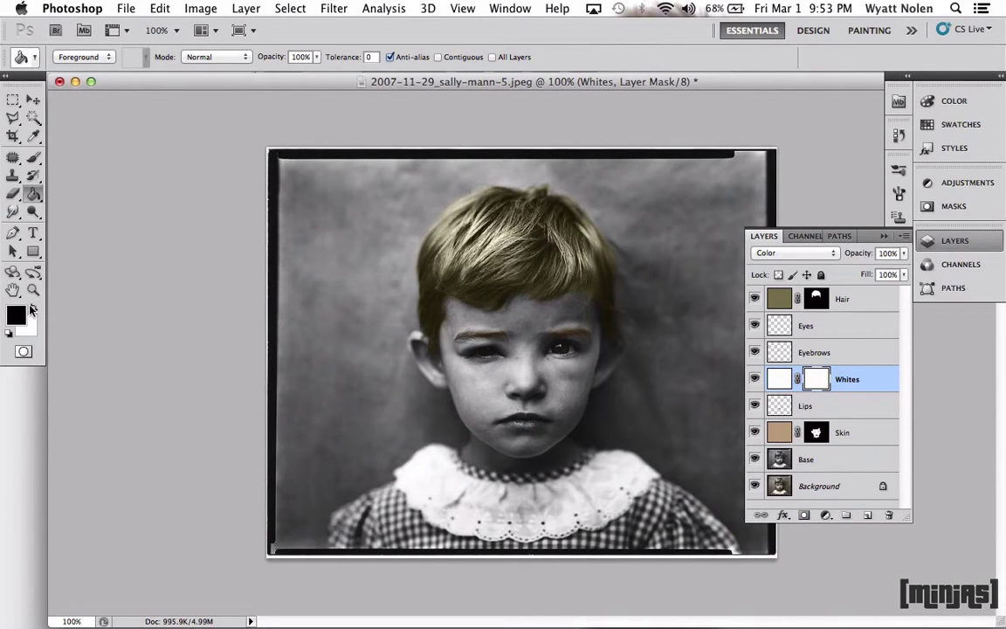
{"action": "left_click", "coordinate": [507, 399]}
{"action": "left_click", "coordinate": [32, 158]}
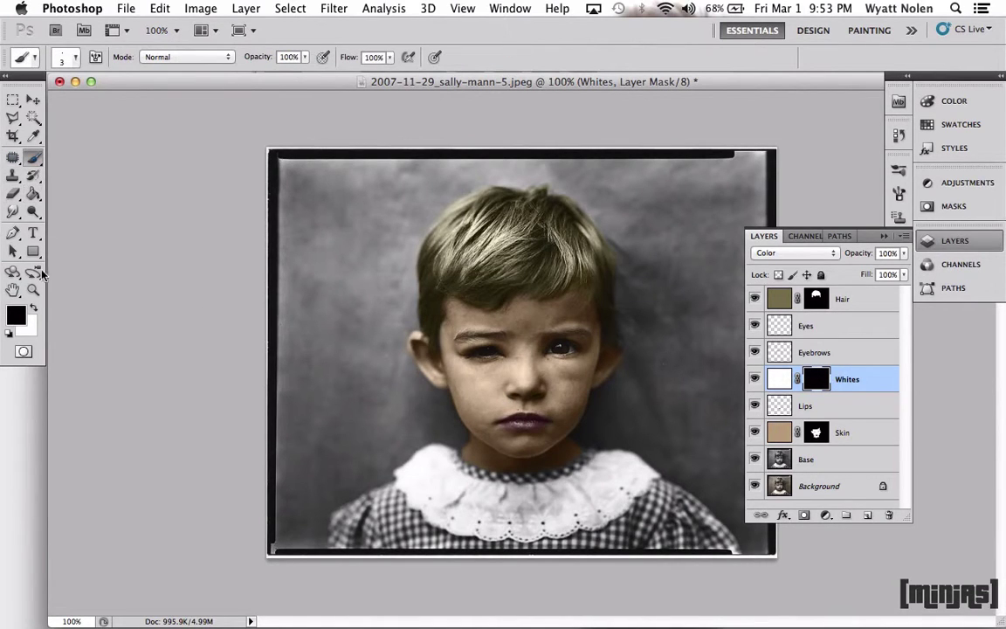
Paint white on the Whites layer mask over the lace collar and the whites of the eyes, using a small brush
{"action": "left_click", "coordinate": [33, 307]}
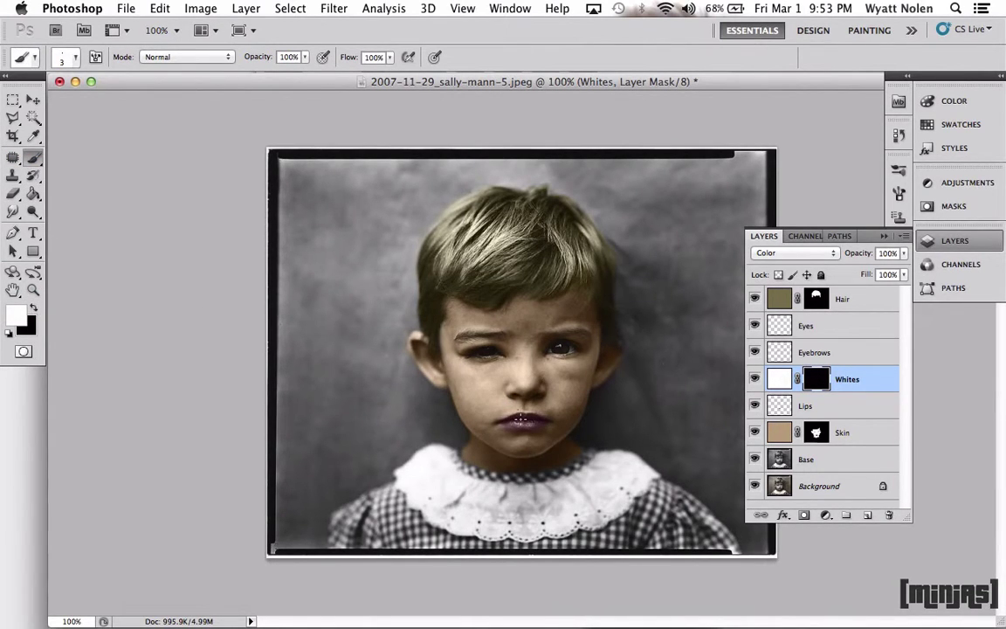
{"action": "key", "text": "super+plus"}
{"action": "key", "text": "super+plus"}
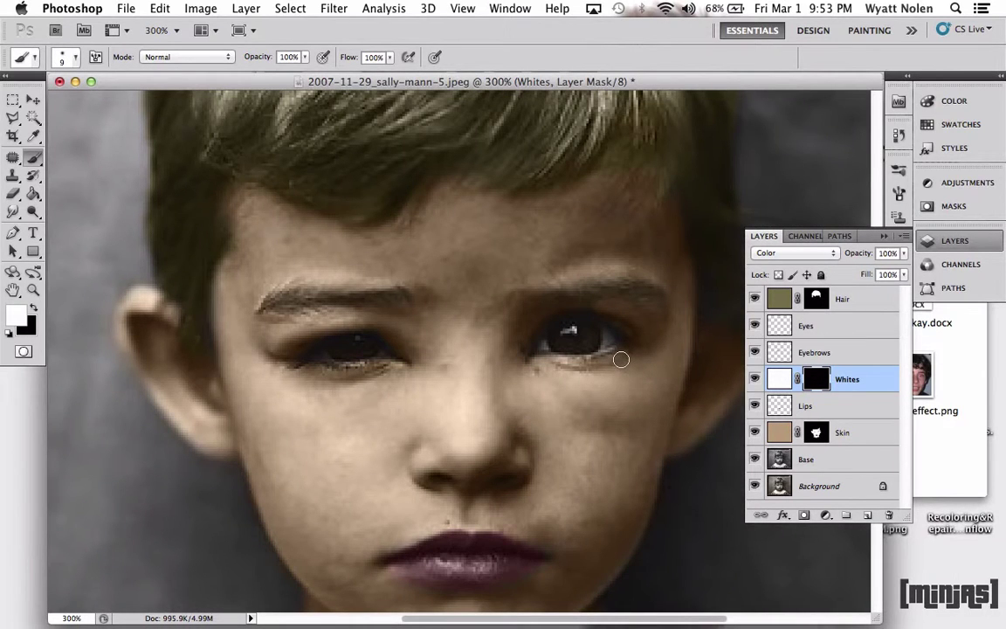
{"action": "key", "text": "bracketleft"}
{"action": "key", "text": "bracketleft"}
{"action": "key", "text": "bracketleft"}
{"action": "key", "text": "bracketleft"}
{"action": "key", "text": "bracketleft"}
{"action": "key", "text": "bracketleft"}
{"action": "key", "text": "bracketleft"}
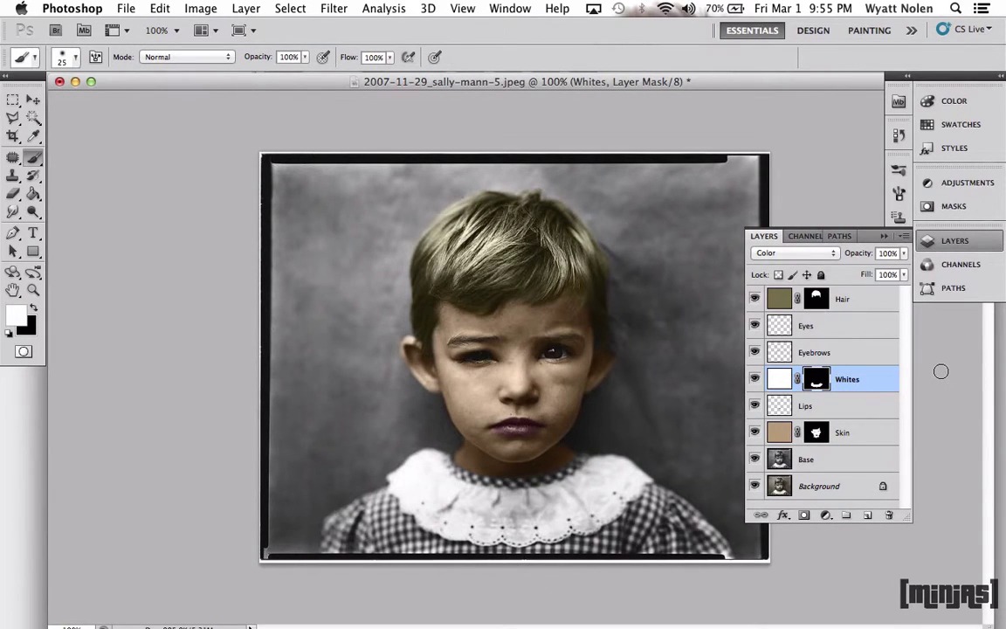
Create a new layer named Blush directly above the Whites layer
{"action": "key", "text": "super+shift+n"}
{"action": "type", "text": "Blush"}
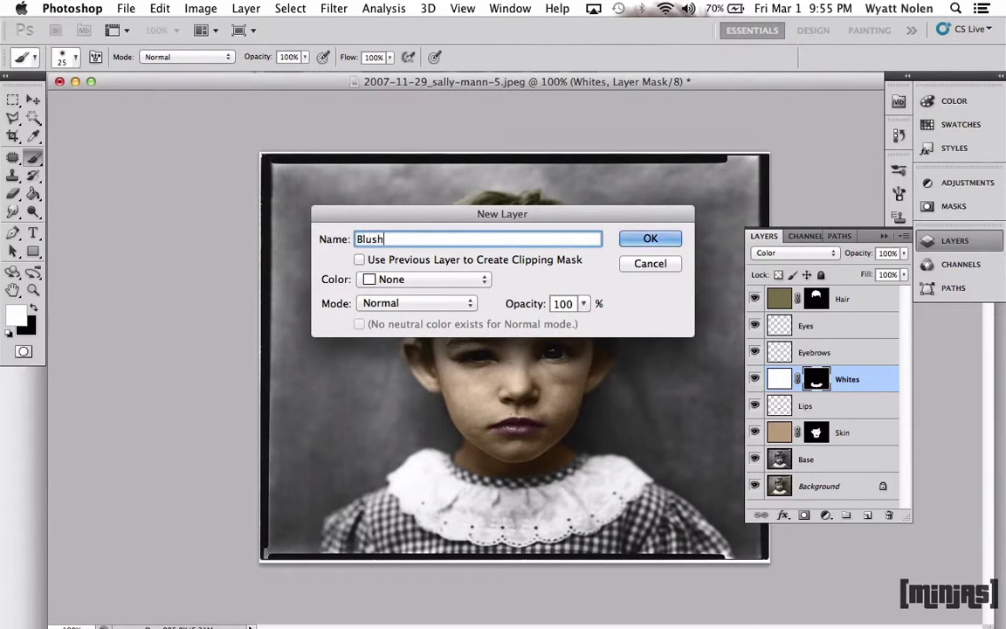
{"action": "key", "text": "Return"}
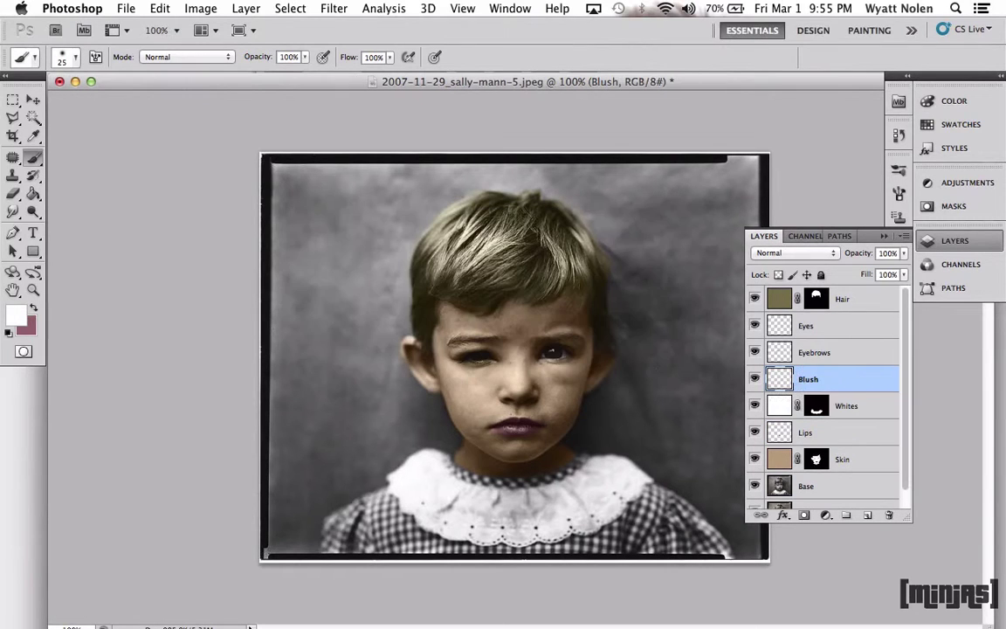
Set the foreground color to the pinkish purple aa5895 for the blush
{"action": "left_click", "coordinate": [32, 308]}
{"action": "left_click", "coordinate": [16, 315]}
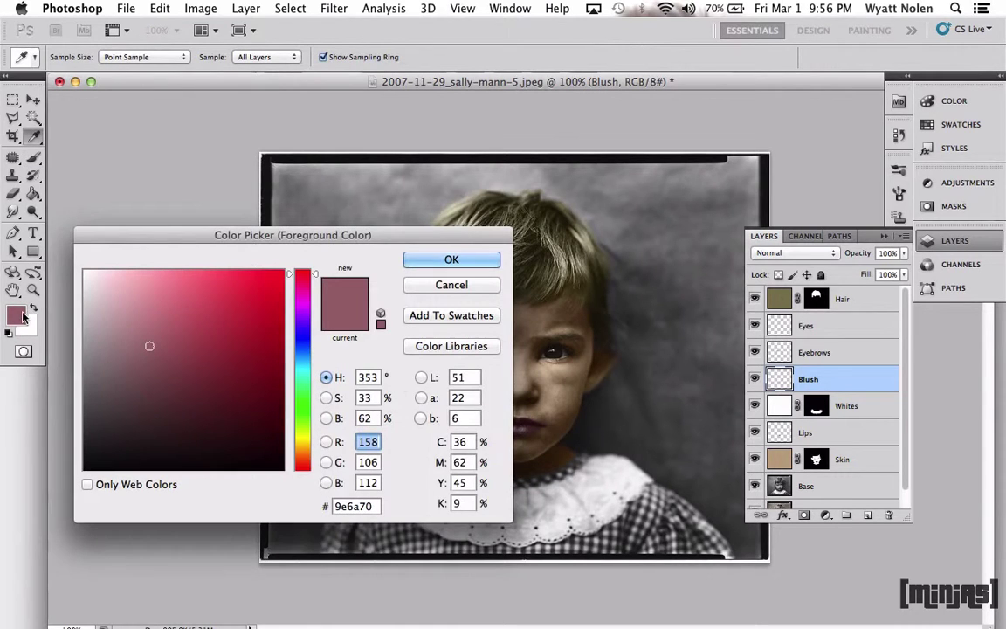
{"action": "type", "text": "aa5895"}
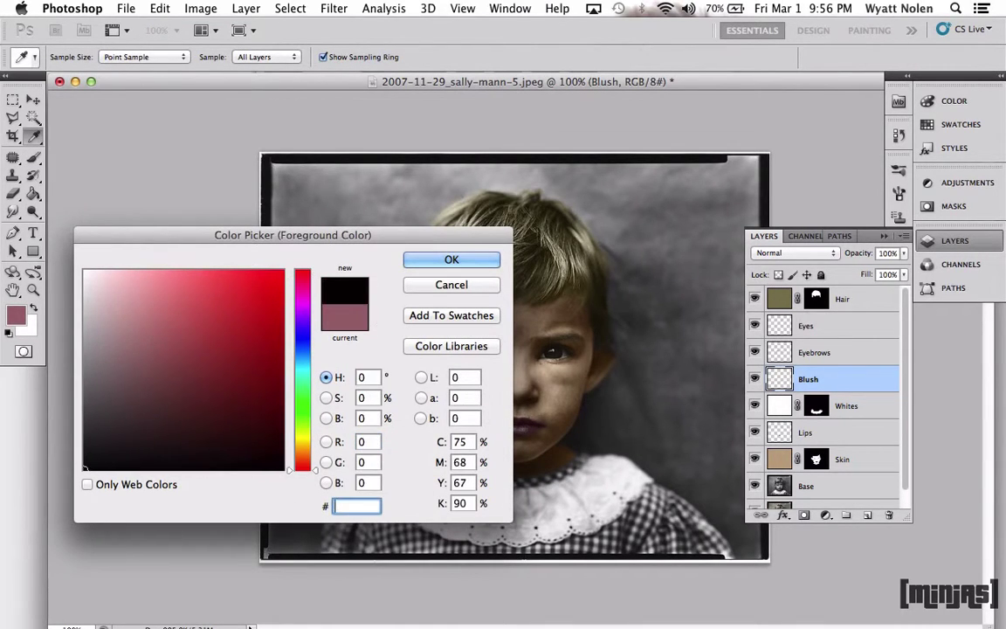
{"action": "key", "text": "Tab"}
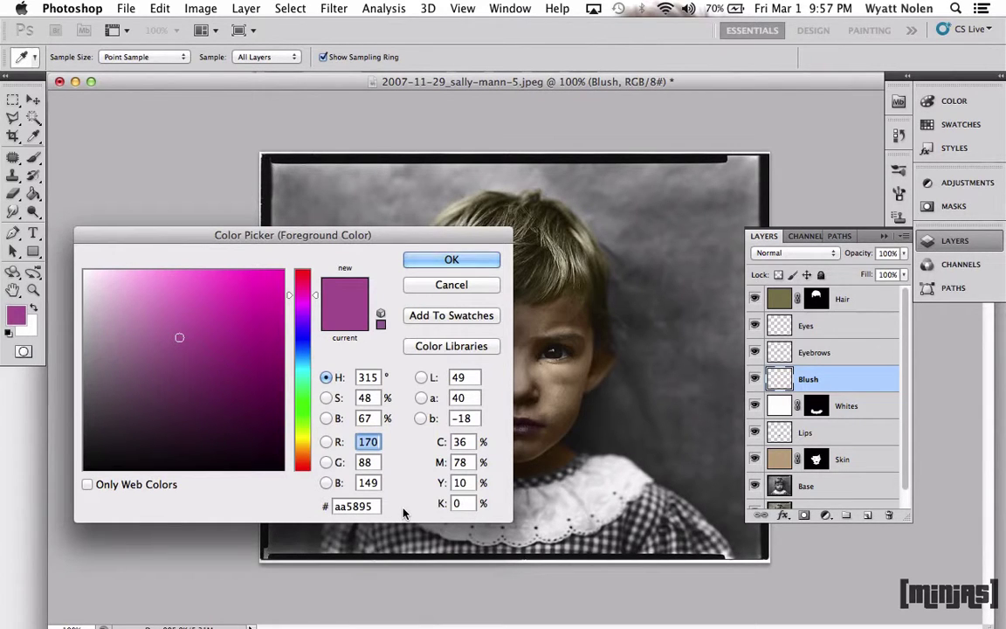
{"action": "left_click", "coordinate": [425, 266]}
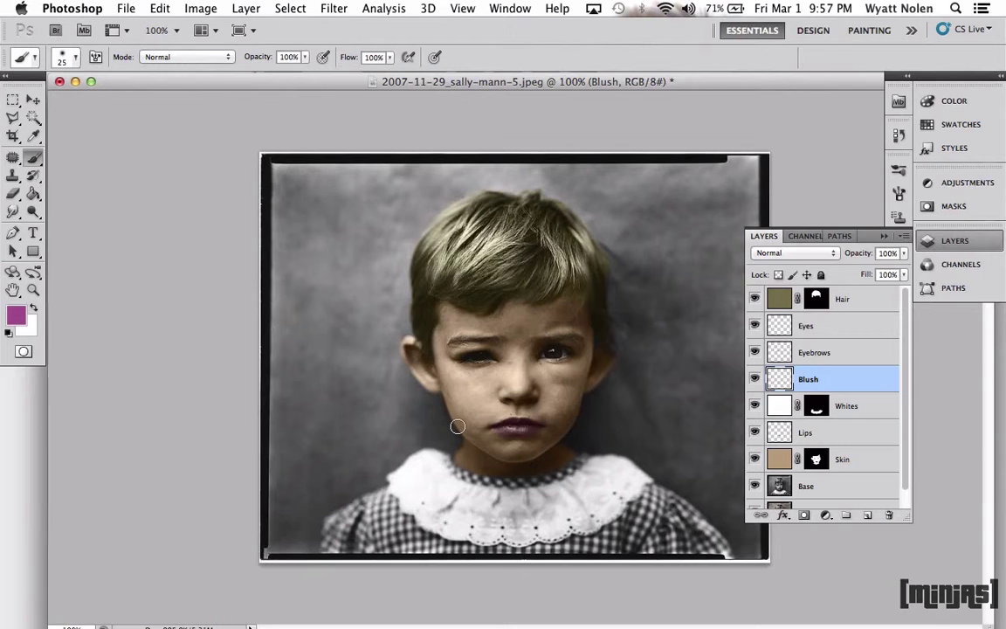
Set the brush size to 45 px and its hardness to 0%
{"action": "key", "text": "bracketright"}
{"action": "key", "text": "bracketright"}
{"action": "left_click", "coordinate": [76, 60]}
{"action": "left_click_drag", "start_coordinate": [42, 131], "coordinate": [21, 131]}
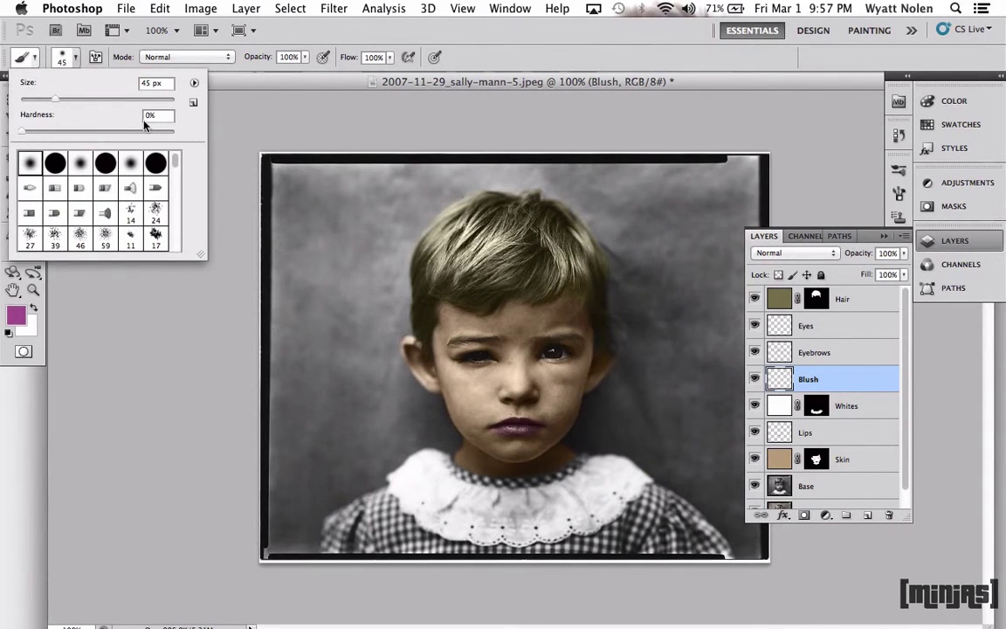
{"action": "left_click", "coordinate": [77, 59]}
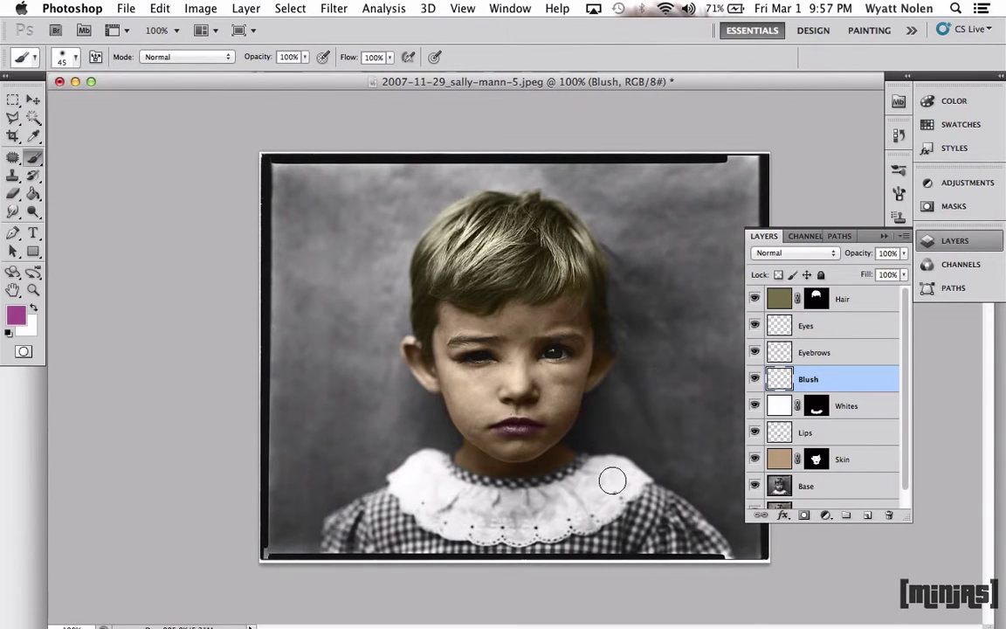
{"action": "left_click", "coordinate": [467, 412]}
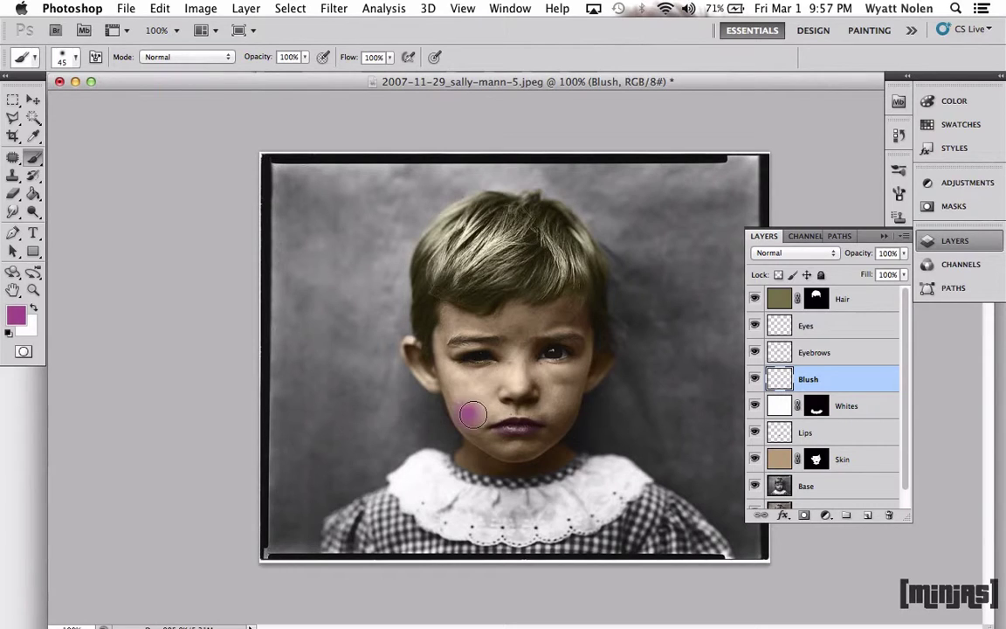
{"action": "left_click", "coordinate": [561, 411]}
{"action": "mouse_move", "coordinate": [534, 601]}
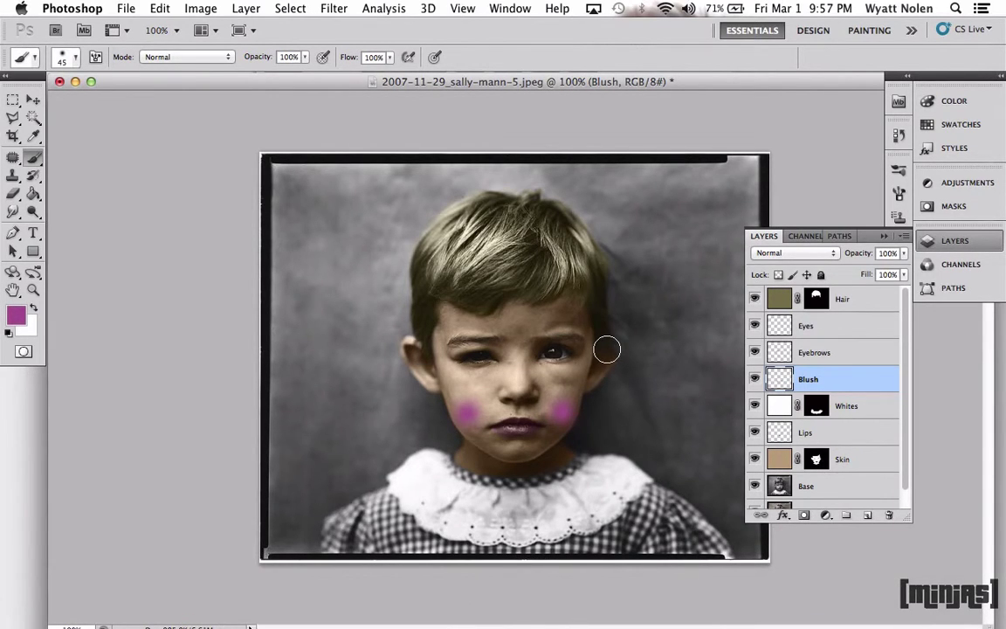
{"action": "key", "text": "super+z"}
{"action": "key", "text": "super+alt+z"}
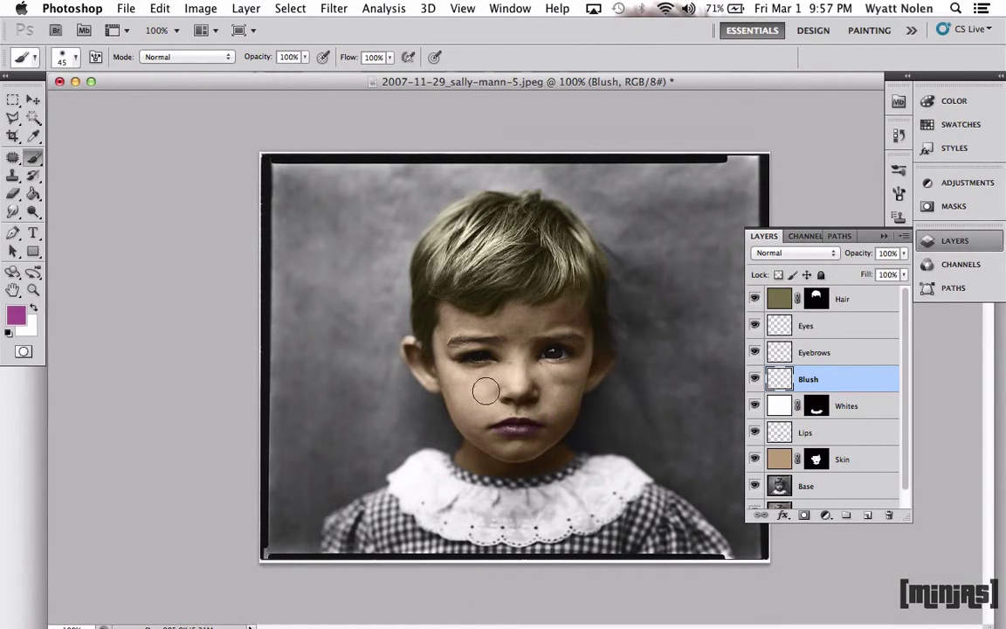
Dab the blush color once on each cheek and set the Blush layer to Color mode at 20% opacity
{"action": "left_click", "coordinate": [469, 415]}
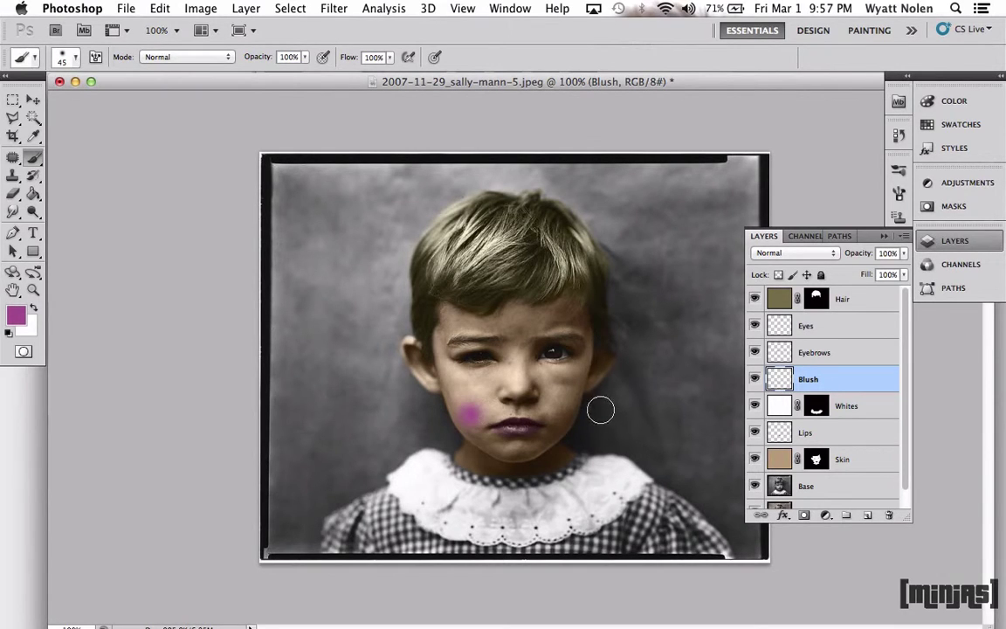
{"action": "left_click", "coordinate": [561, 412]}
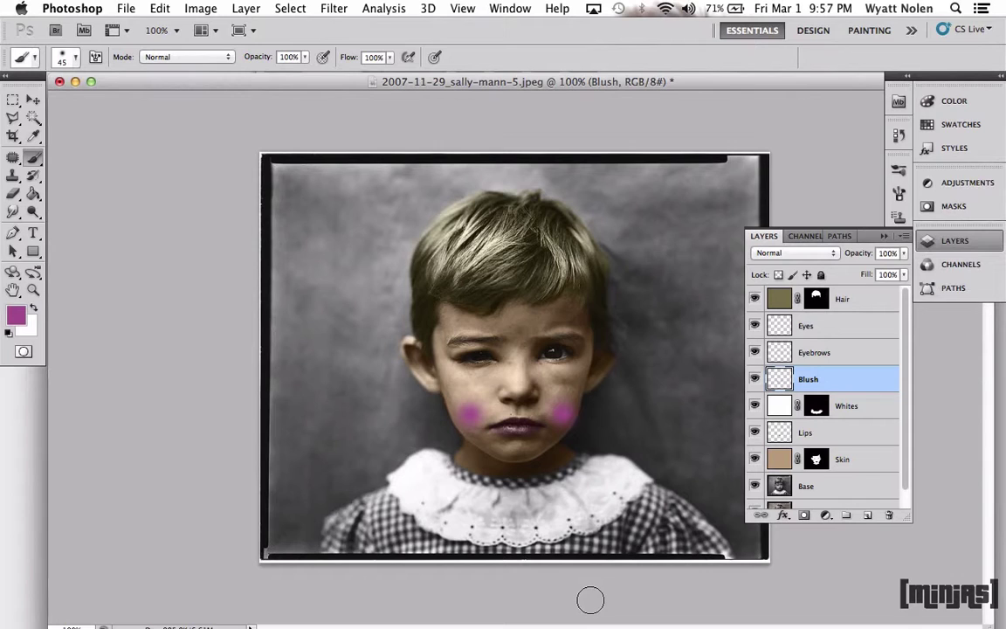
{"action": "left_click", "coordinate": [790, 252]}
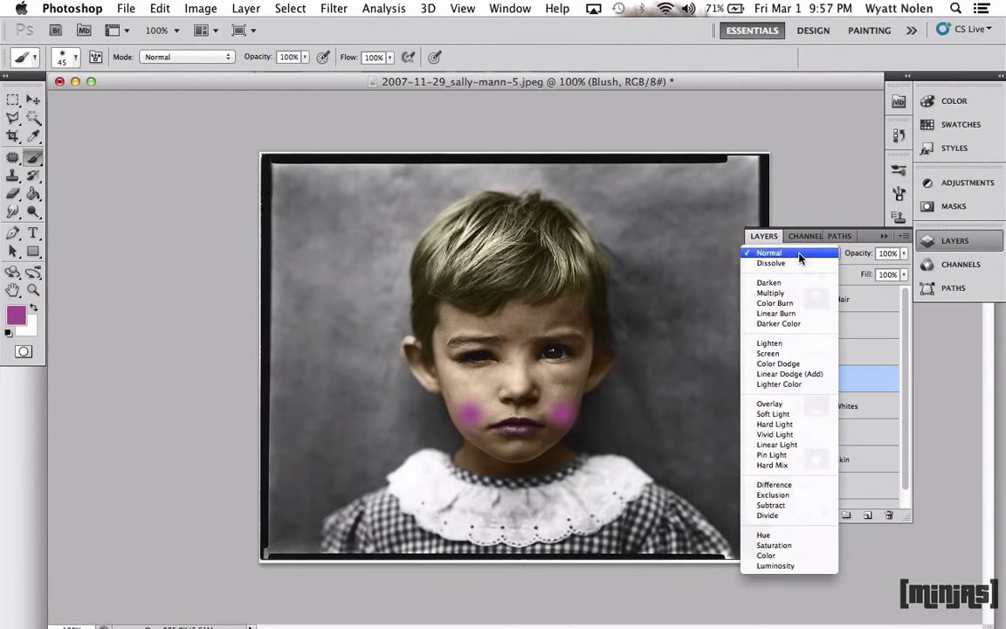
{"action": "left_click", "coordinate": [767, 556]}
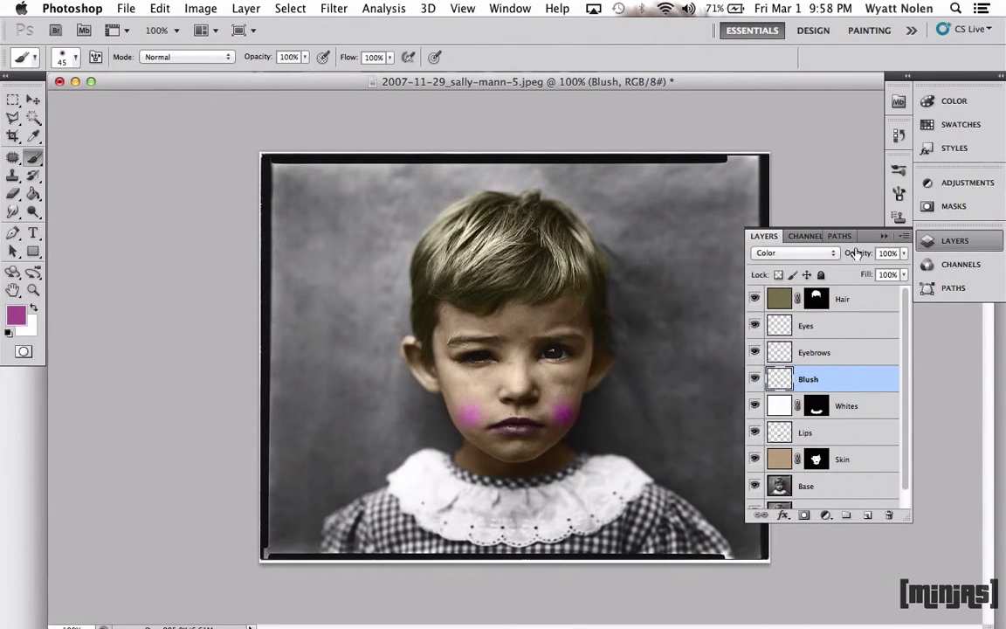
{"action": "left_click", "coordinate": [901, 254]}
{"action": "left_click_drag", "start_coordinate": [899, 272], "coordinate": [839, 272]}
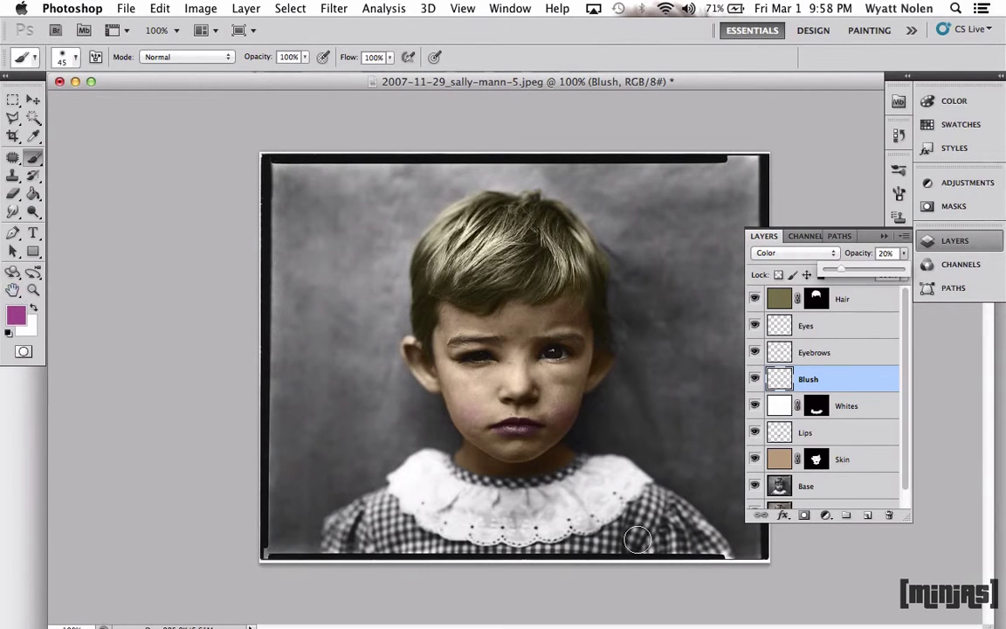
Add a layer mask to the Blush layer and paint black on it to trim the blush on the shaded cheek
{"action": "left_click", "coordinate": [803, 516]}
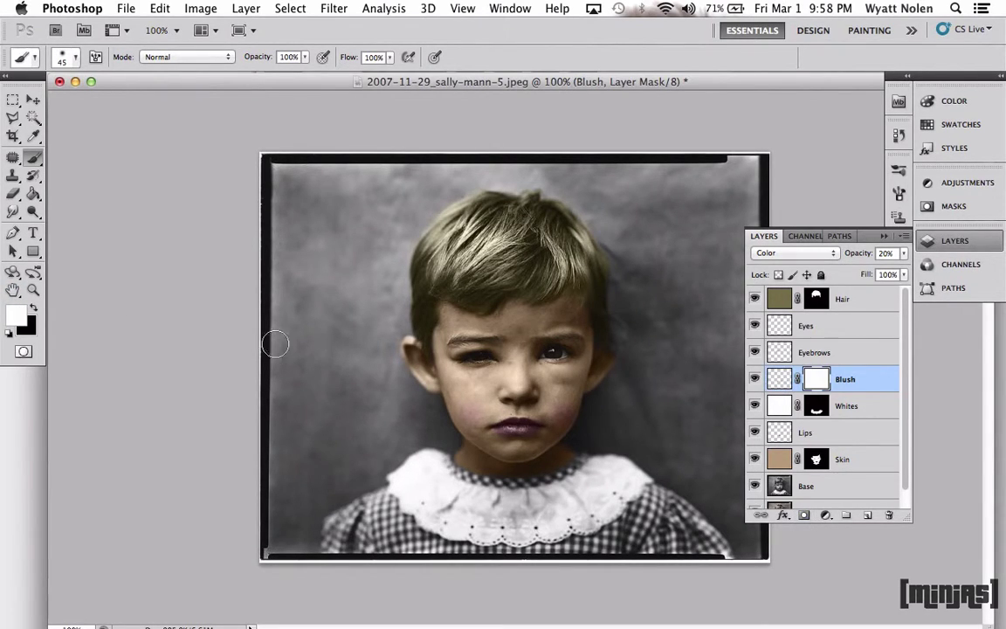
{"action": "left_click", "coordinate": [34, 305]}
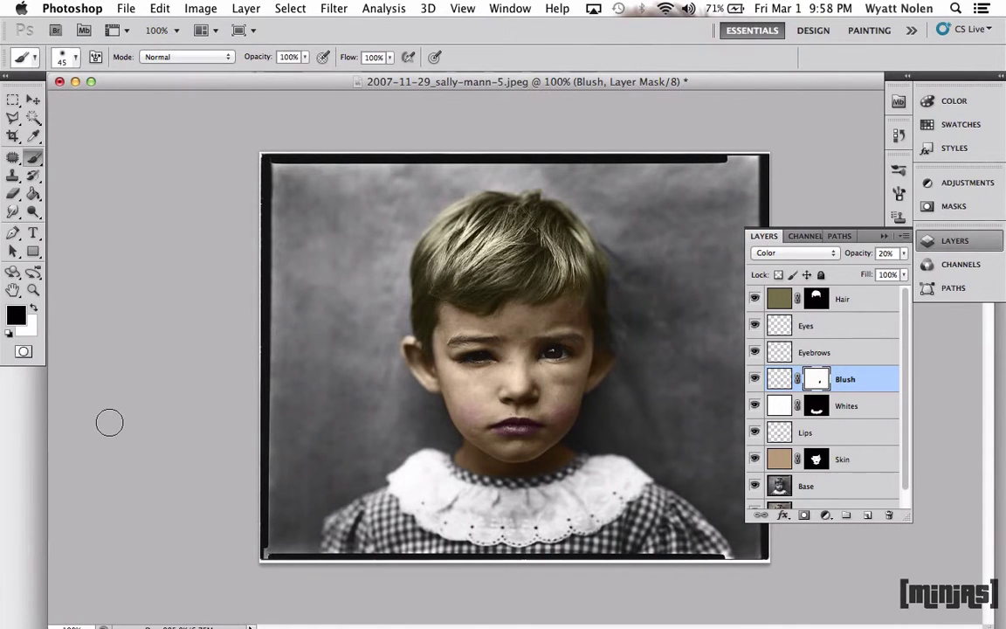
Create a new layer named Dress directly above the Blush layer
{"action": "key", "text": "super+shift+n"}
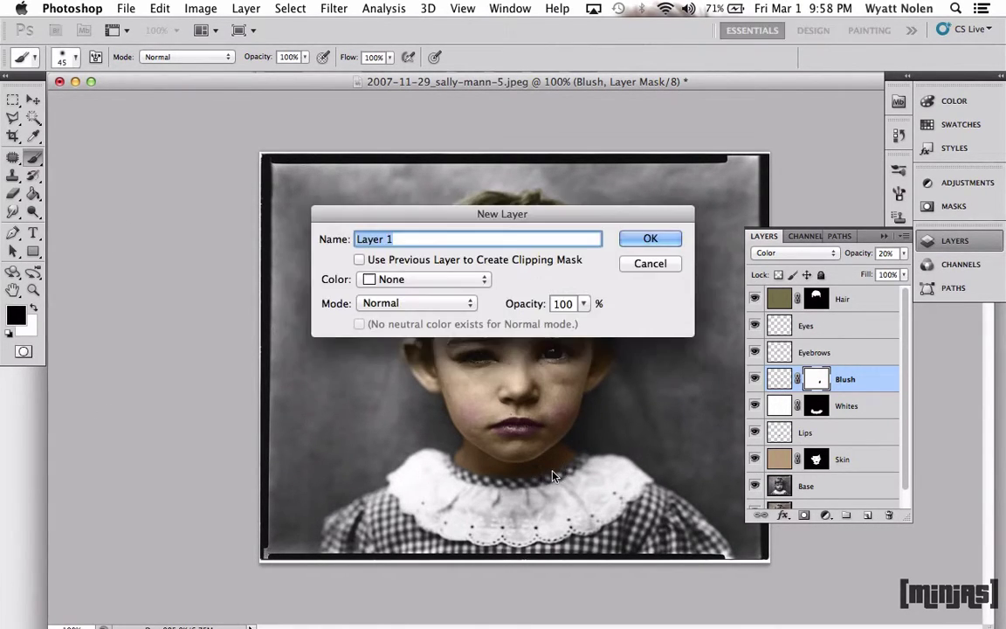
{"action": "type", "text": "Dress"}
{"action": "key", "text": "Return"}
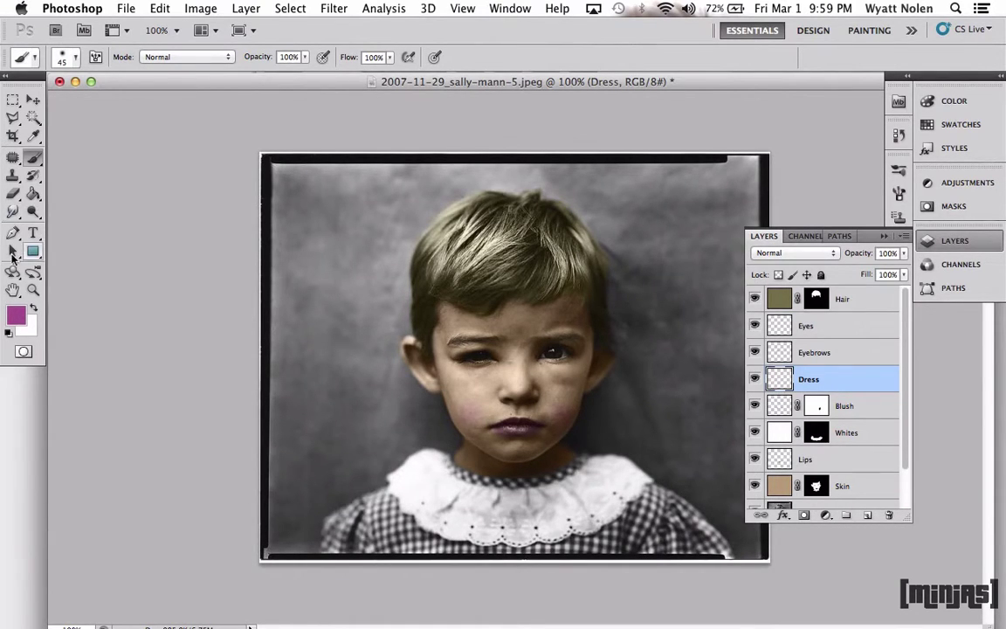
Fill the Dress layer with the dark red 913a35 using the Paint Bucket tool
{"action": "left_click", "coordinate": [34, 194]}
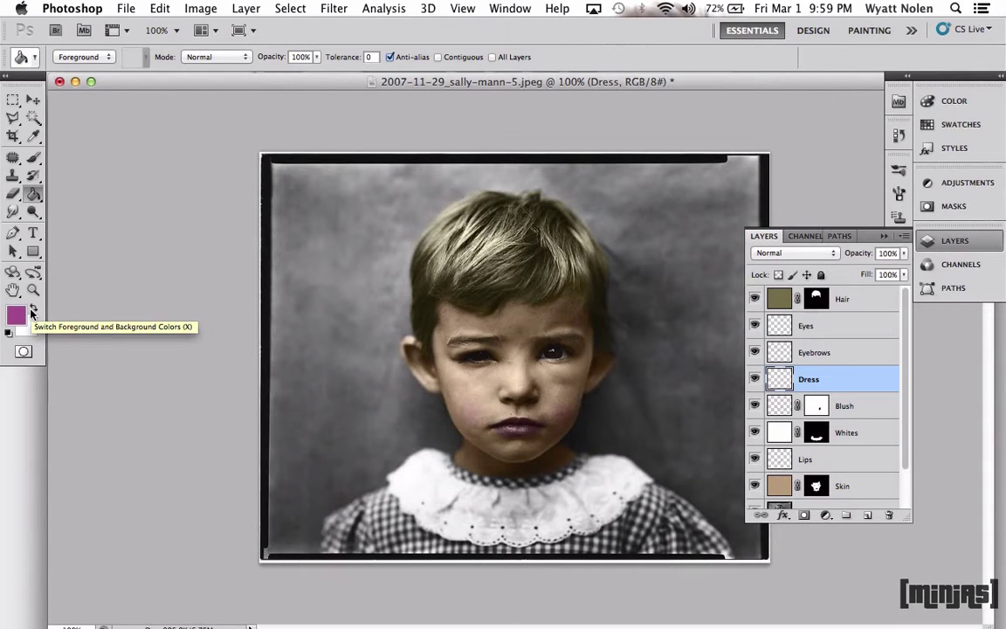
{"action": "left_click", "coordinate": [31, 312]}
{"action": "left_click", "coordinate": [16, 315]}
{"action": "left_click", "coordinate": [209, 356]}
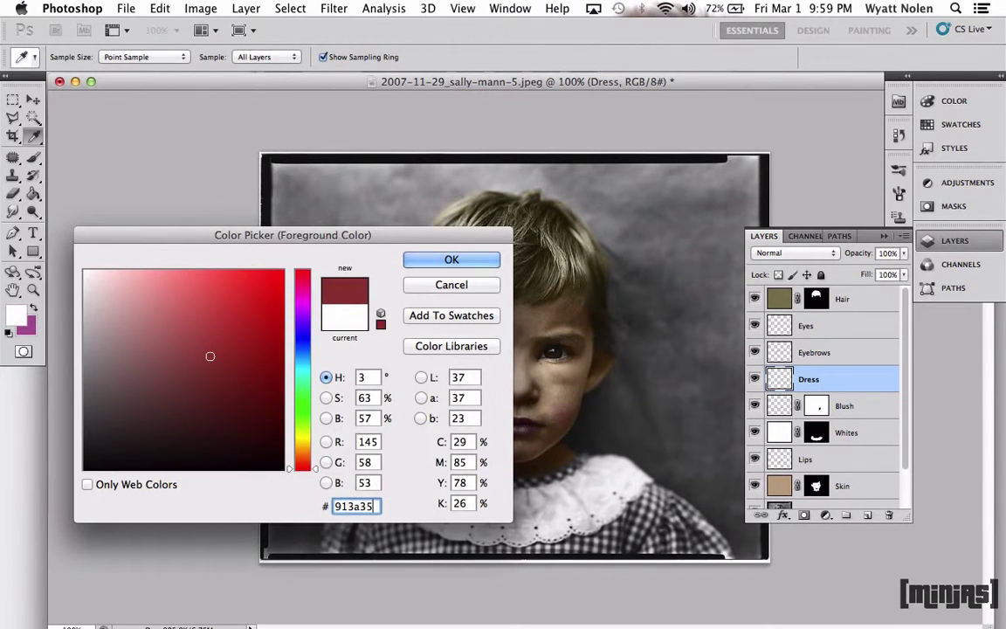
{"action": "left_click", "coordinate": [426, 259]}
{"action": "key", "text": "g"}
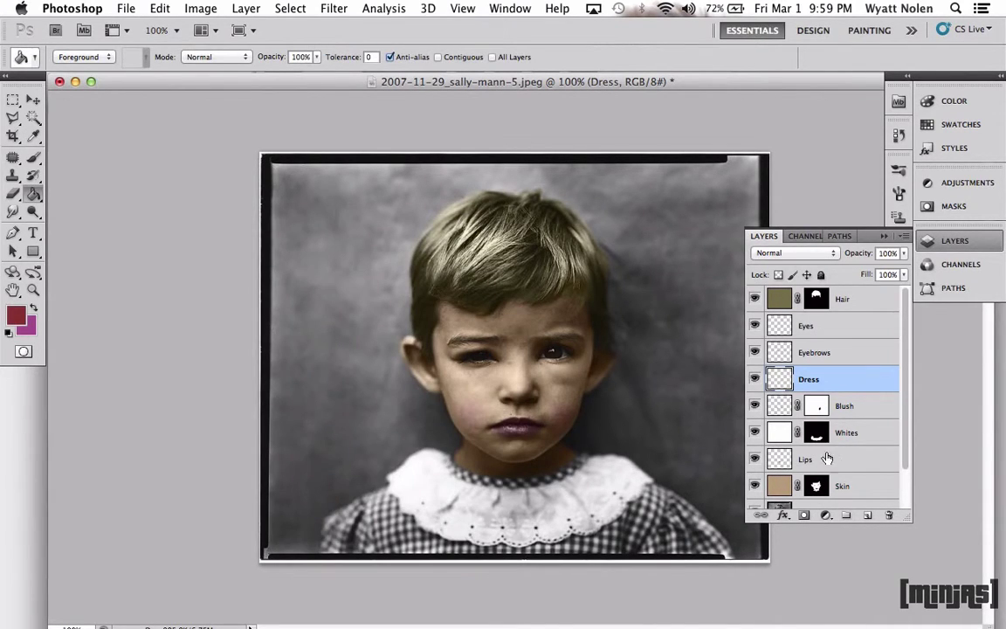
{"action": "left_click", "coordinate": [388, 344]}
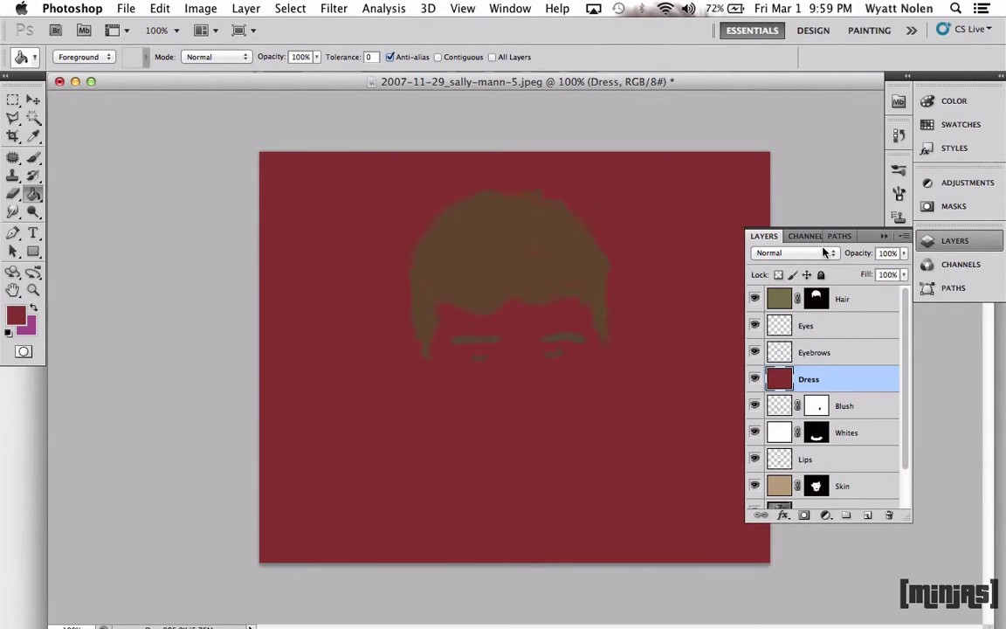
Set the Dress layer's blend mode to Color and add a layer mask filled with black
{"action": "left_click", "coordinate": [823, 252]}
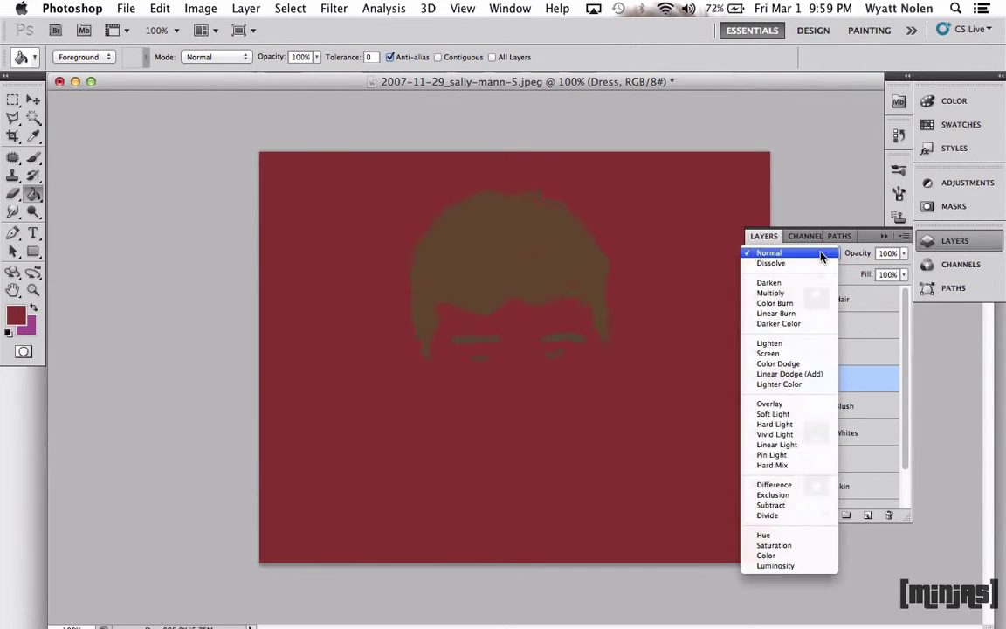
{"action": "left_click", "coordinate": [763, 557]}
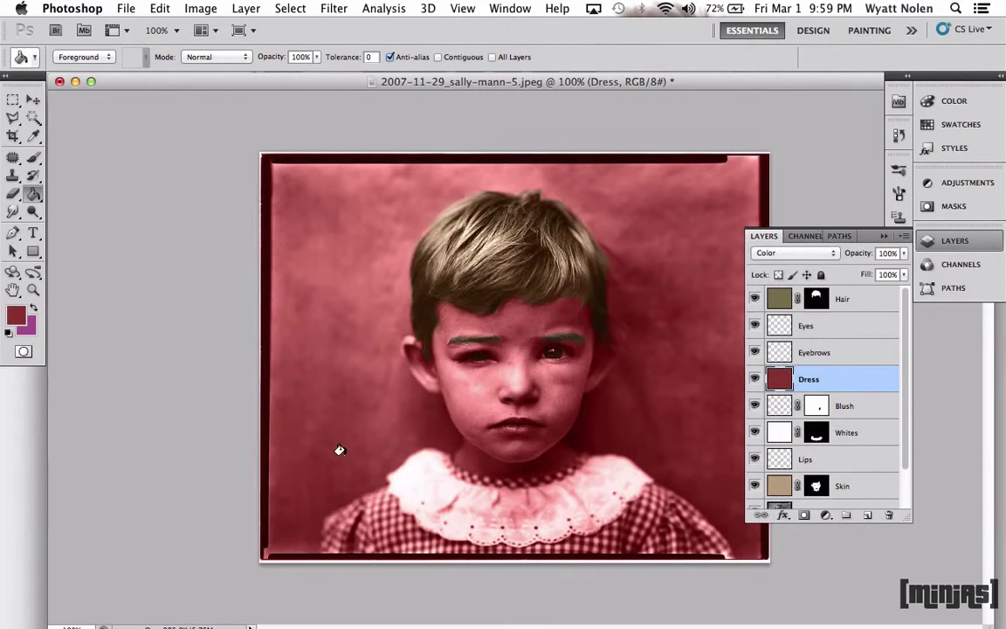
{"action": "left_click", "coordinate": [804, 516]}
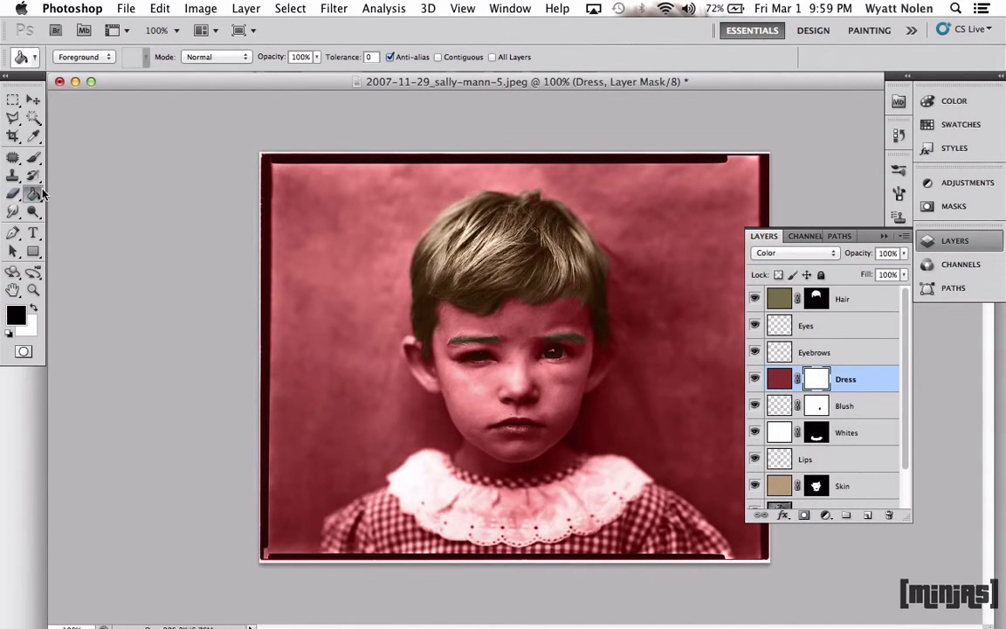
{"action": "left_click", "coordinate": [340, 384]}
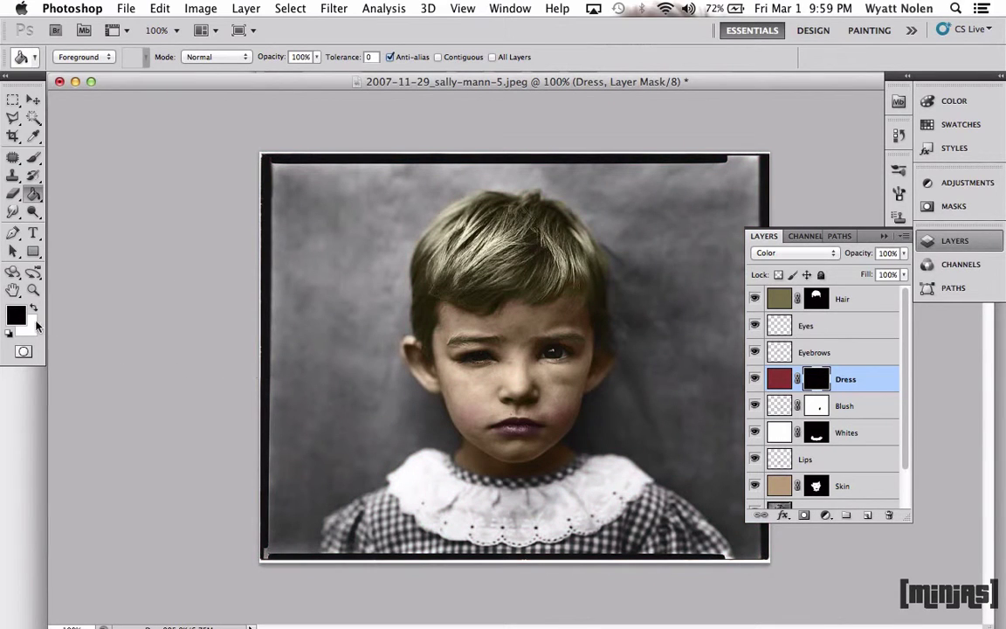
Paint white on the Dress layer mask with the Brush tool over the checkered dress and its neckline trim
{"action": "left_click", "coordinate": [34, 308]}
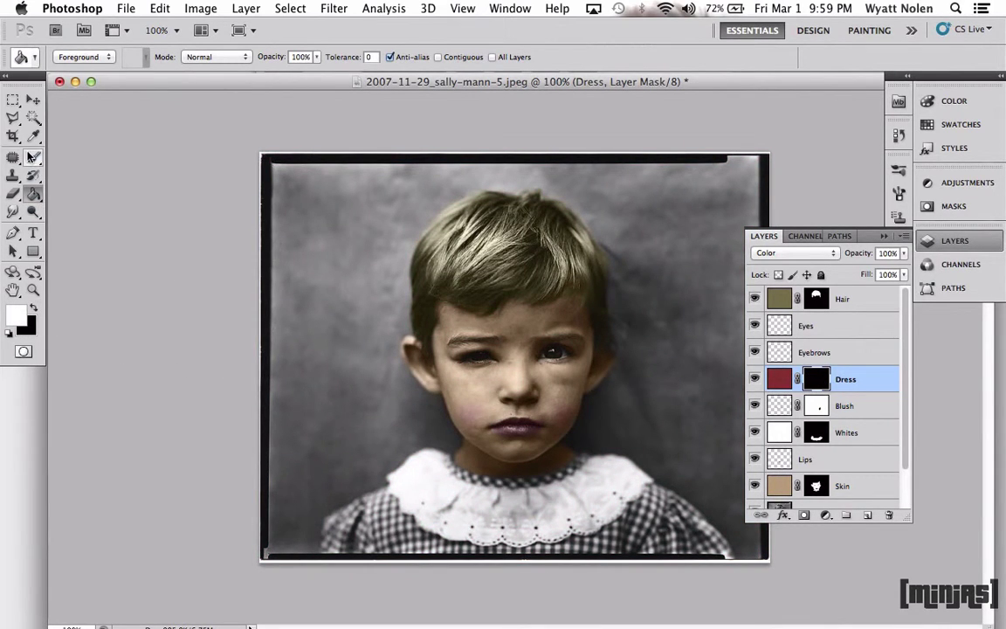
{"action": "left_click", "coordinate": [32, 157]}
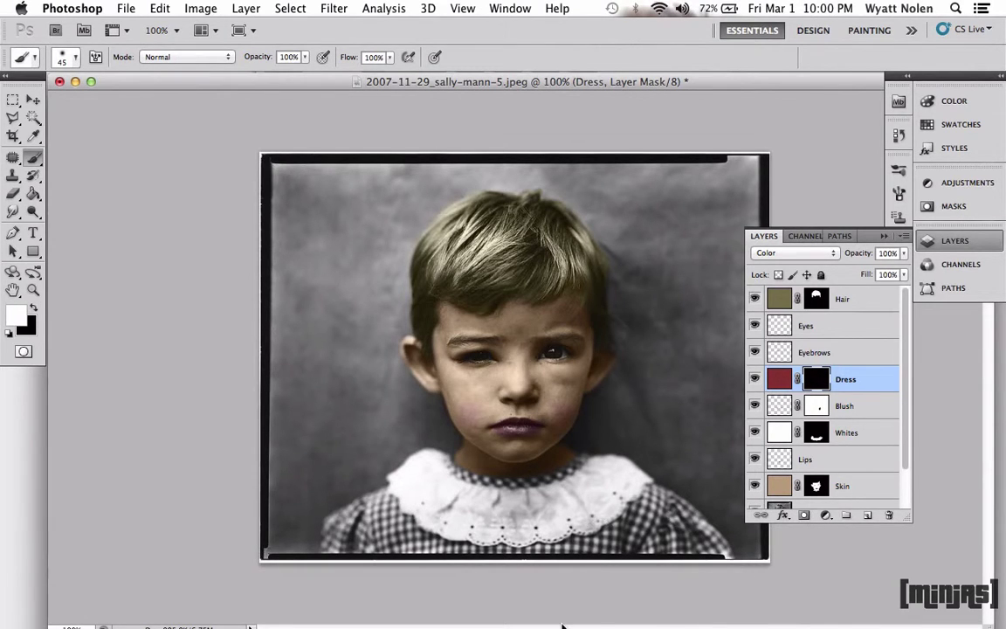
{"action": "mouse_move", "coordinate": [511, 625]}
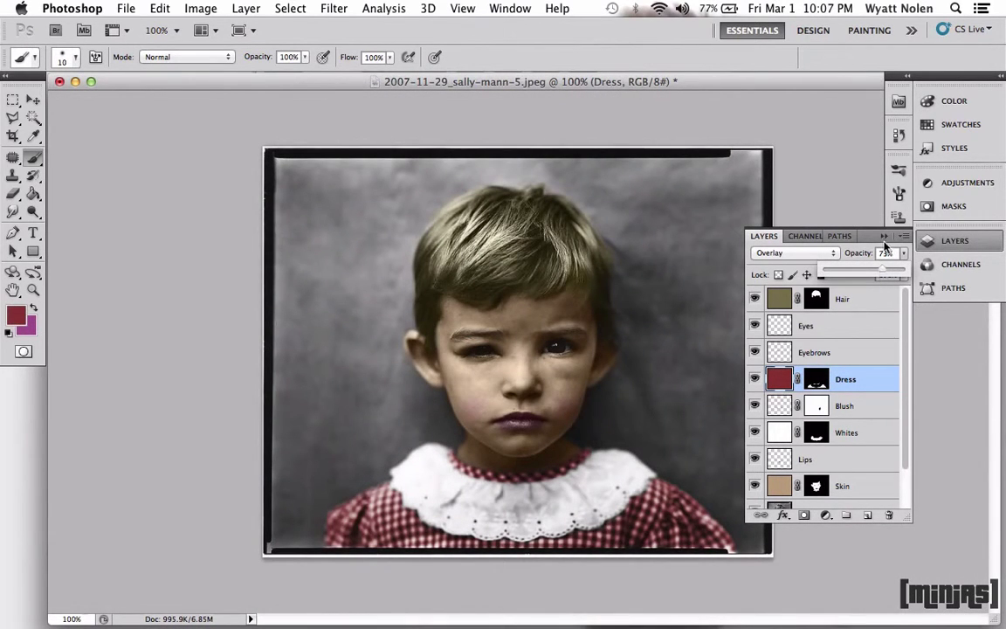
Set the Dress layer's blend mode to Overlay and its opacity to 75%
{"action": "type", "text": "7"}
{"action": "key", "text": "Return"}
{"action": "type", "text": "75"}
{"action": "key", "text": "Return"}
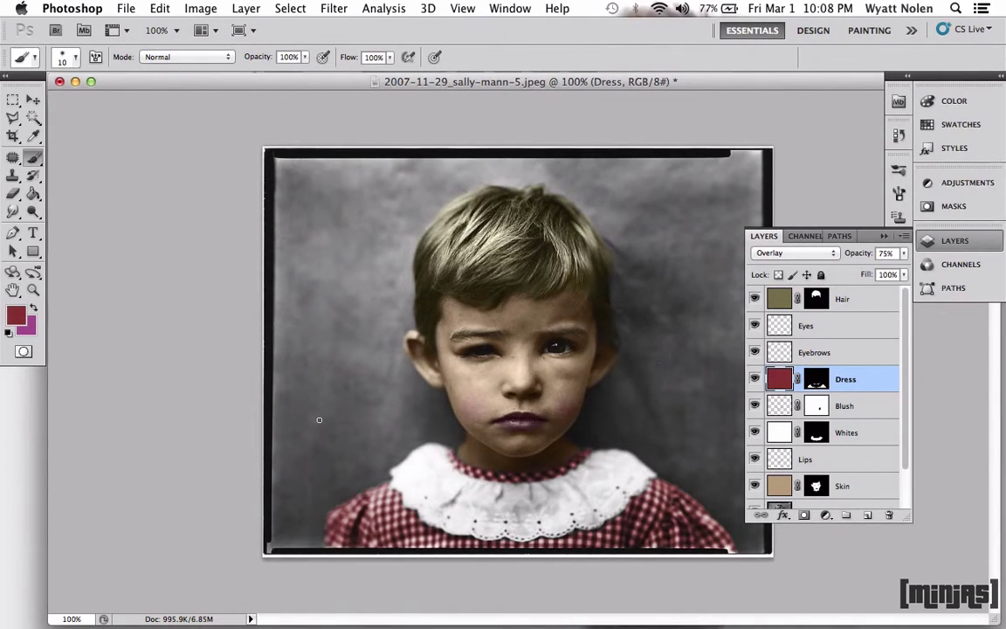
Create a new layer named Bg above the Dress layer
{"action": "key", "text": "super+shift+n"}
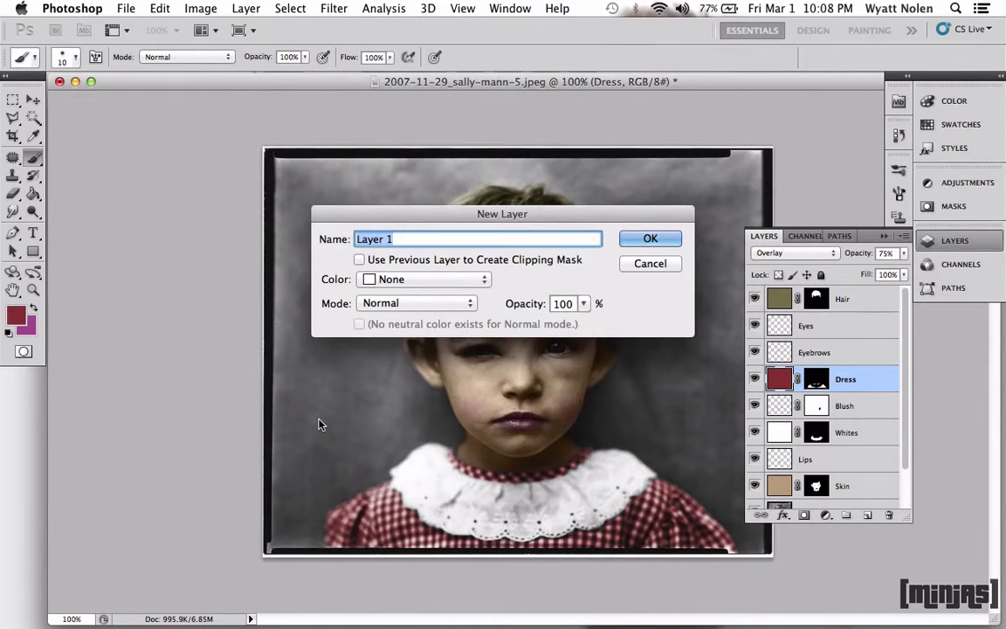
{"action": "type", "text": "Bg"}
{"action": "key", "text": "Return"}
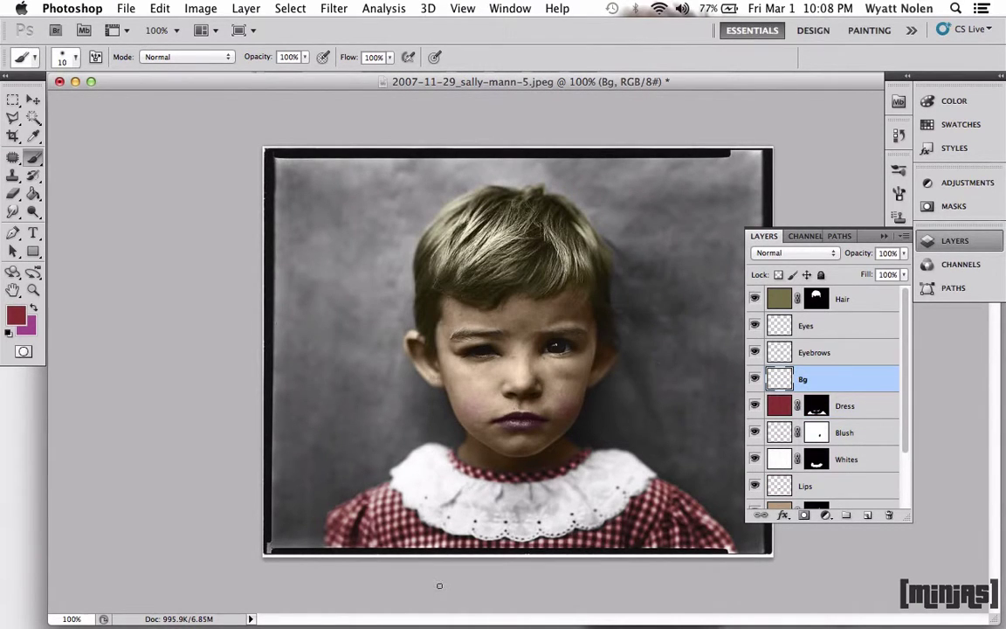
Fill the Bg layer with the dark teal 273637 using the Paint Bucket tool
{"action": "left_click", "coordinate": [33, 307]}
{"action": "left_click", "coordinate": [15, 314]}
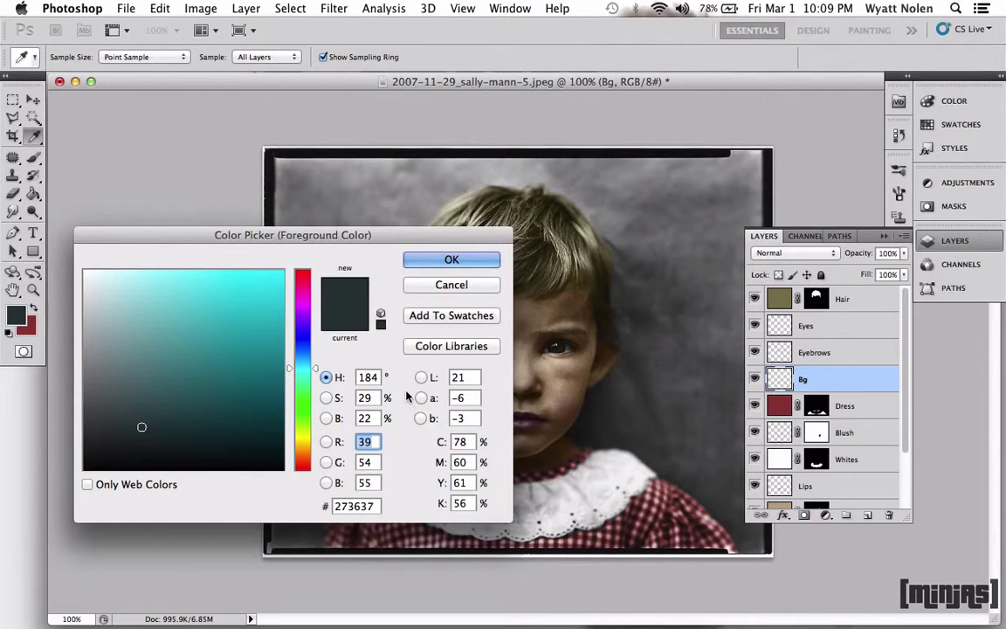
{"action": "key", "text": "Return"}
{"action": "left_click", "coordinate": [34, 194]}
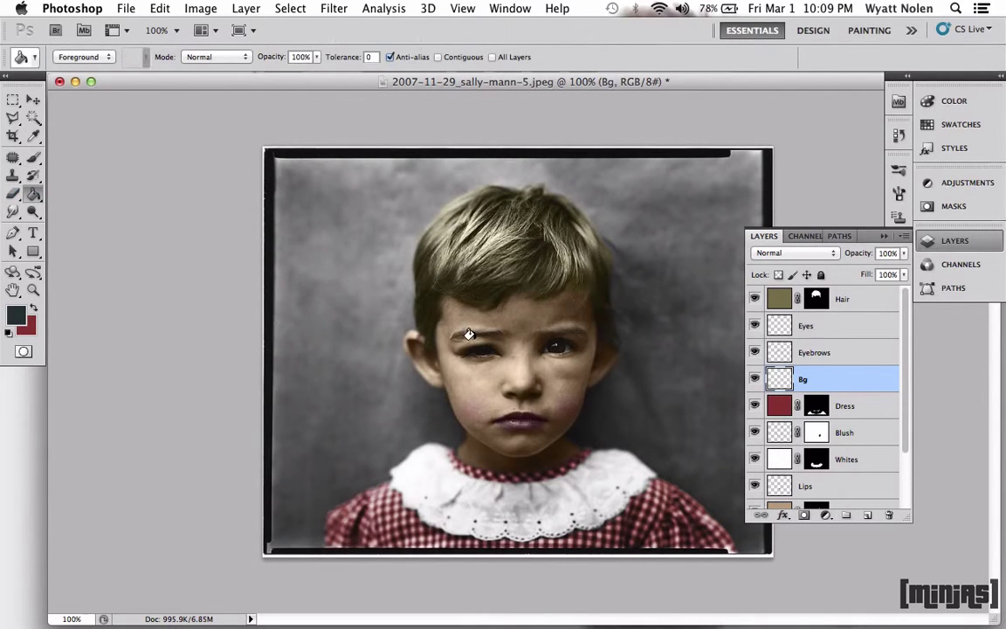
{"action": "left_click", "coordinate": [288, 206]}
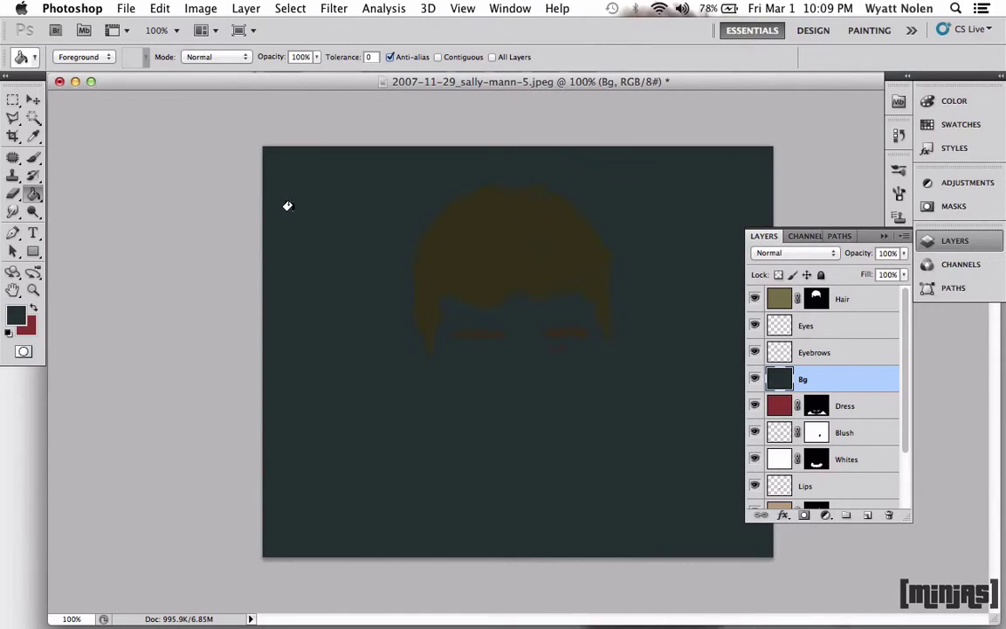
Add a layer mask to the Bg layer and fill it with black
{"action": "left_click", "coordinate": [803, 515]}
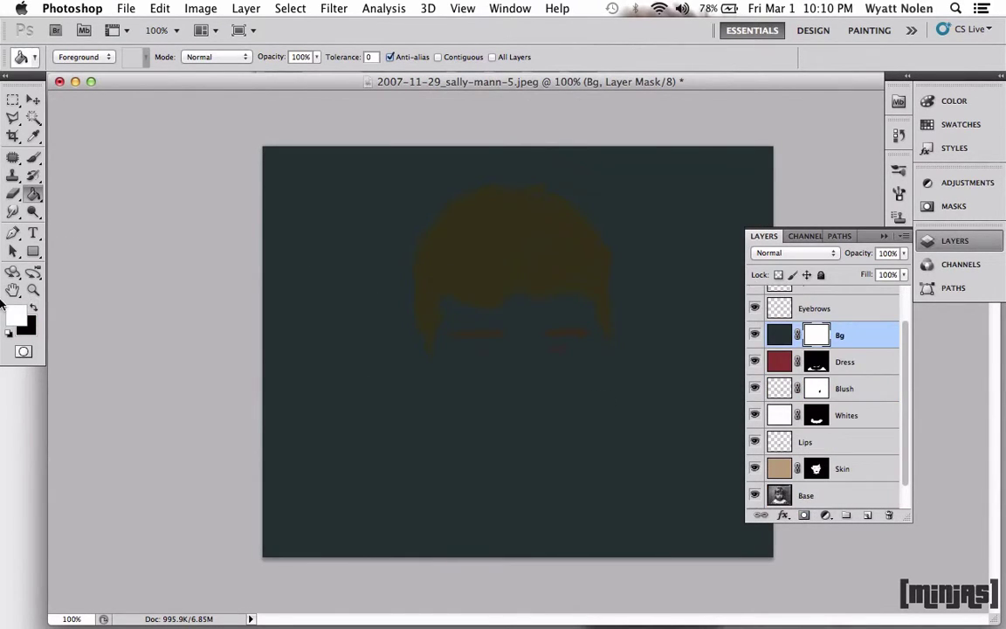
{"action": "left_click", "coordinate": [34, 309]}
{"action": "left_click", "coordinate": [325, 316]}
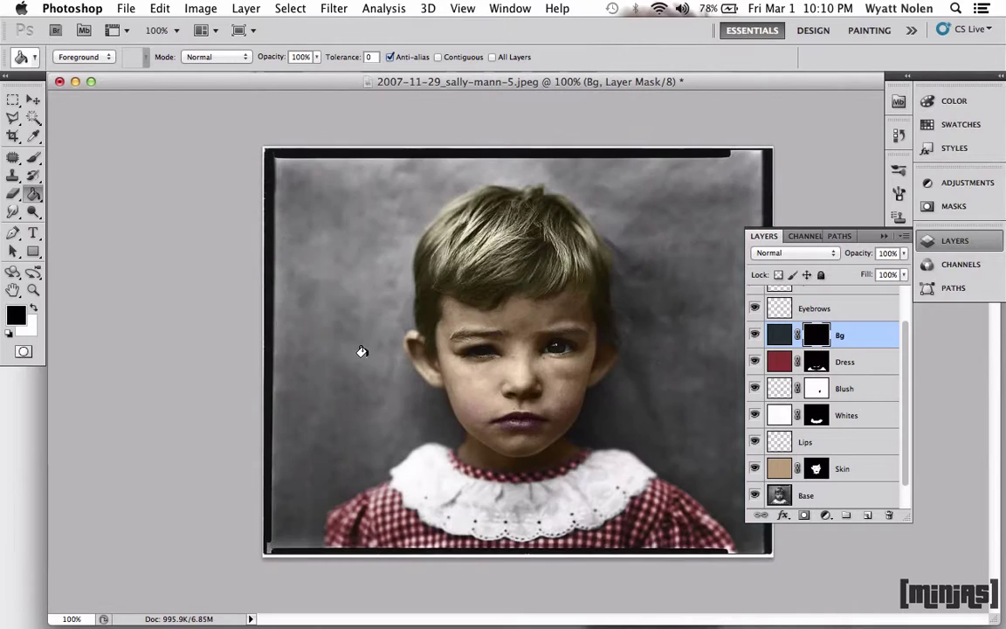
Paint white on the Bg layer mask over the backdrop with a size 90 brush and set the layer's blend mode to Color
{"action": "left_click", "coordinate": [33, 158]}
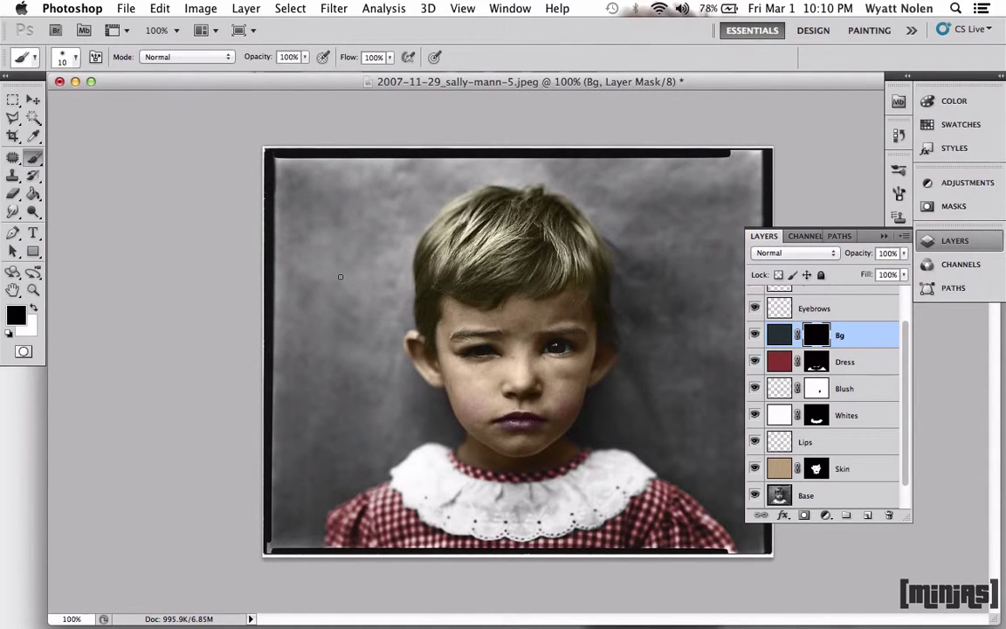
{"action": "key", "text": "bracketright"}
{"action": "key", "text": "bracketright"}
{"action": "key", "text": "bracketright"}
{"action": "key", "text": "x"}
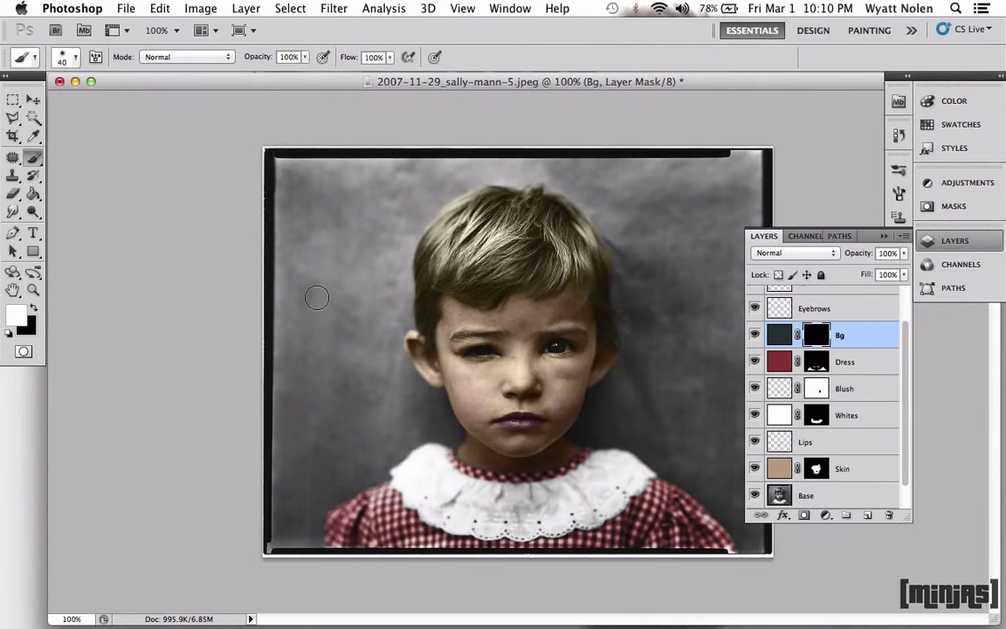
{"action": "key", "text": "bracketright"}
{"action": "key", "text": "bracketright"}
{"action": "key", "text": "bracketright"}
{"action": "key", "text": "bracketright"}
{"action": "key", "text": "bracketright"}
{"action": "mouse_move", "coordinate": [317, 297]}
{"action": "left_mouse_down"}
{"action": "mouse_move", "coordinate": [317, 346]}
{"action": "mouse_move", "coordinate": [321, 336]}
{"action": "mouse_move", "coordinate": [325, 455]}
{"action": "left_mouse_up"}
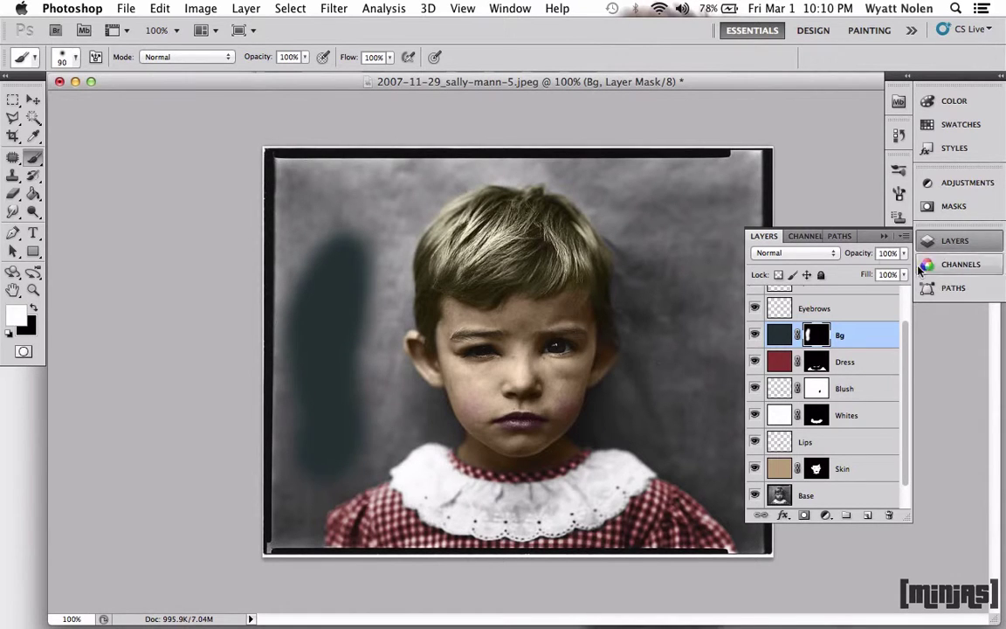
{"action": "left_click", "coordinate": [795, 253]}
{"action": "left_click", "coordinate": [765, 556]}
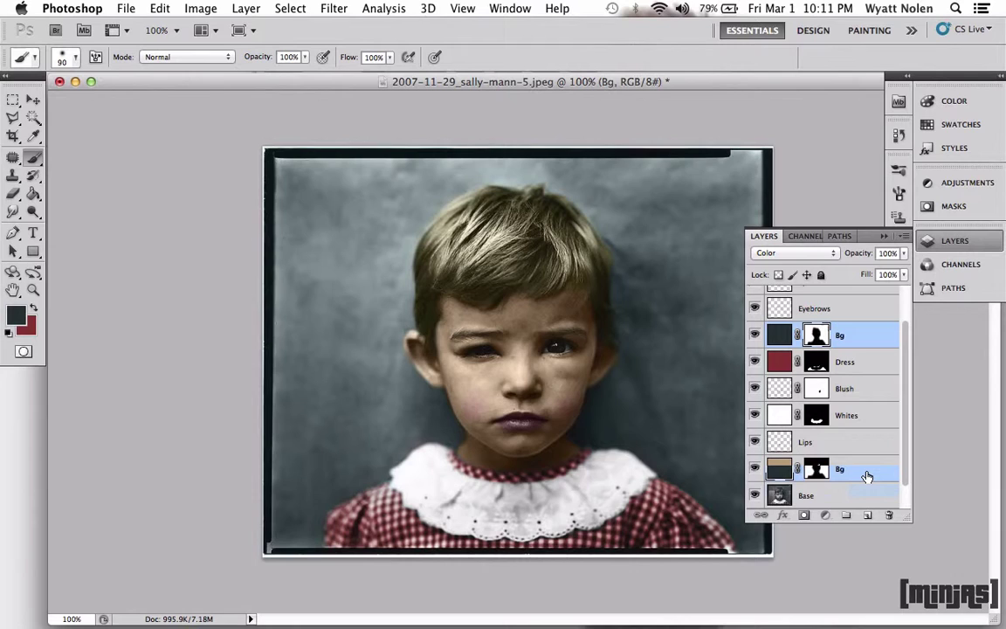
Move the Bg layer below the Skin layer, directly above Base, and compare the image with the move undone and redone
{"action": "left_click_drag", "start_coordinate": [867, 476], "coordinate": [808, 489]}
{"action": "scroll", "coordinate": [812, 500], "scroll_direction": "down", "scroll_amount": 1}
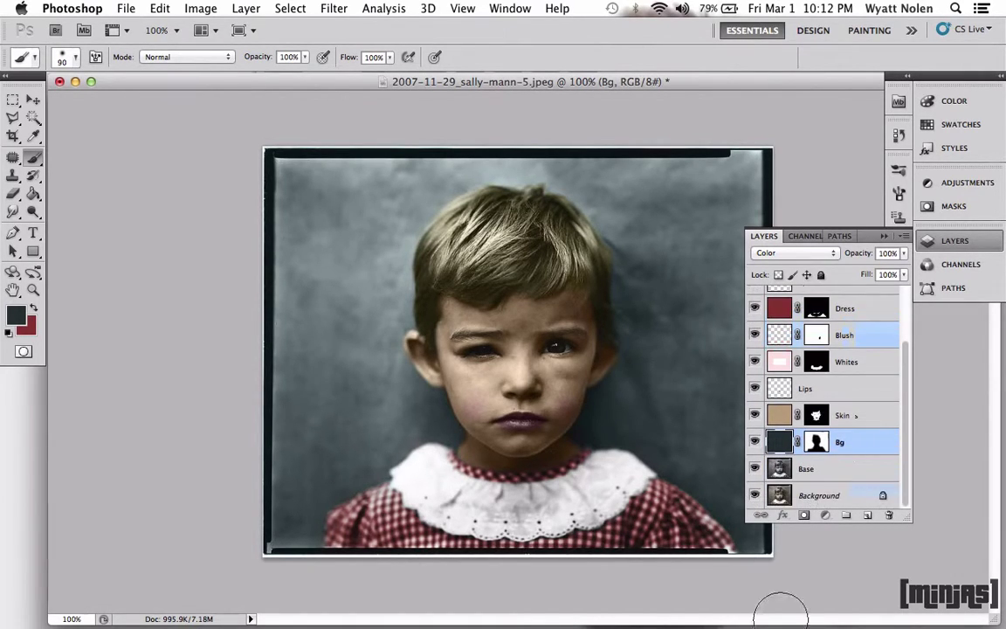
{"action": "key", "text": "super+z"}
{"action": "key", "text": "super+z"}
{"action": "key", "text": "super+z"}
{"action": "key", "text": "super+z"}
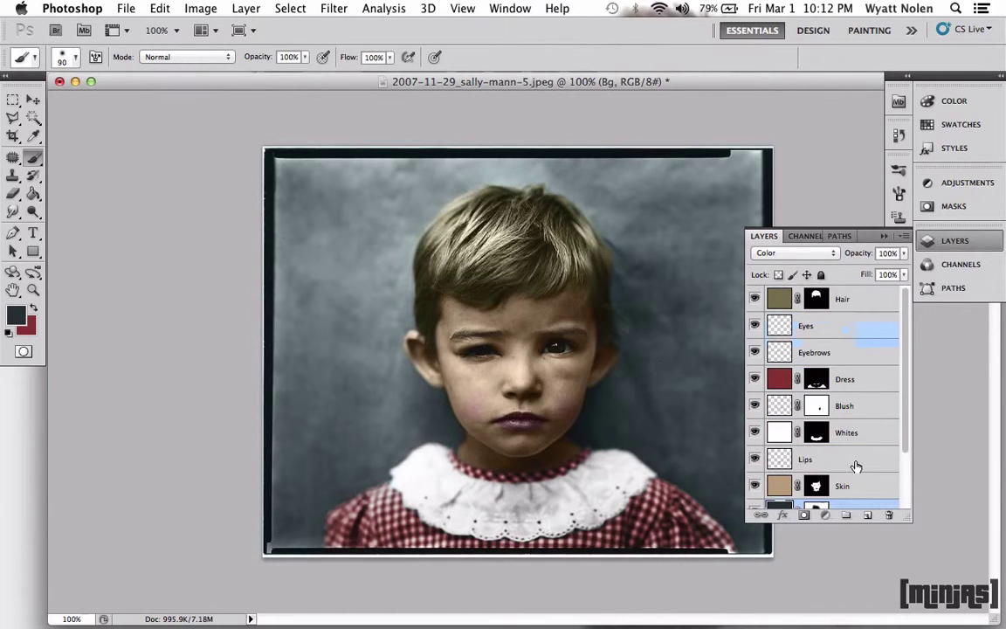
Create a new layer group above the Bg layer and name it After
{"action": "scroll", "coordinate": [854, 465], "scroll_direction": "up", "scroll_amount": 3}
{"action": "left_click", "coordinate": [844, 517]}
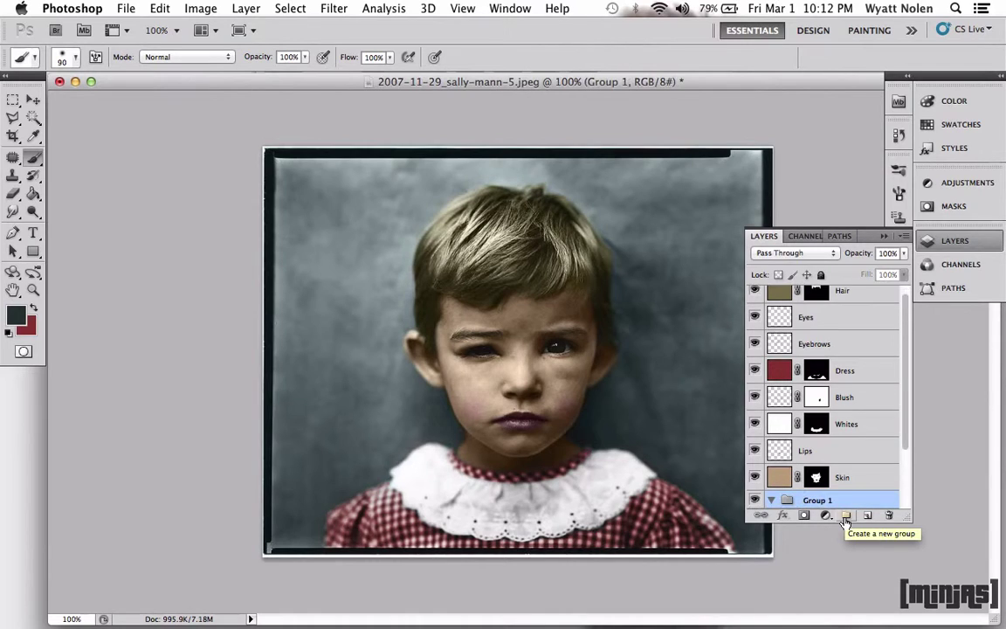
{"action": "double_click", "coordinate": [818, 501]}
{"action": "type", "text": "Al"}
{"action": "type", "text": "ter"}
{"action": "key", "text": "Return"}
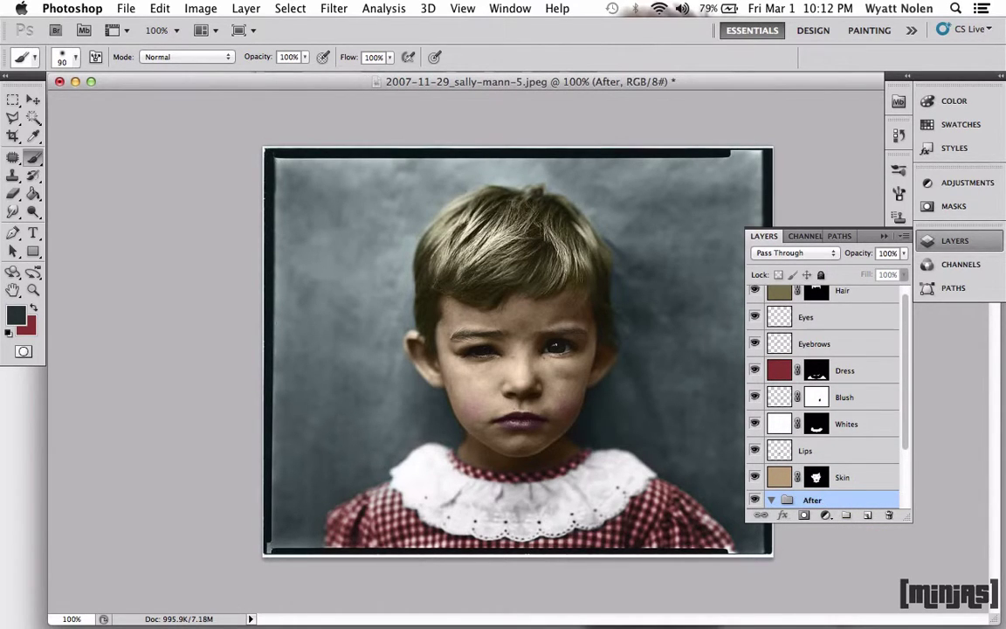
Move the Bg and Base layers together into the After group
{"action": "scroll", "coordinate": [865, 473], "scroll_direction": "down", "scroll_amount": 3}
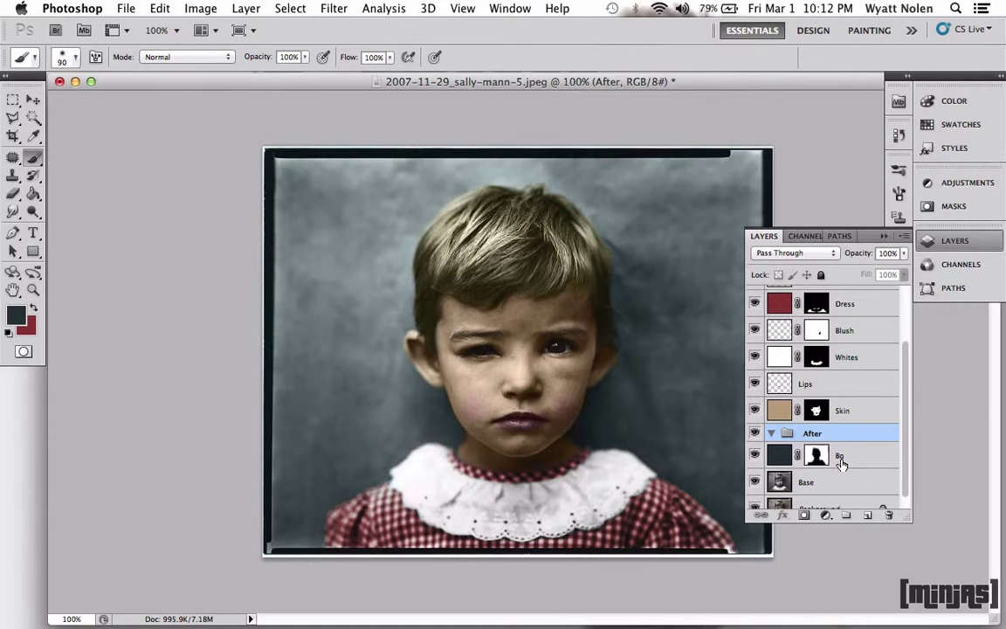
{"action": "left_click", "coordinate": [842, 455]}
{"action": "left_click", "coordinate": [832, 491], "text": "shift"}
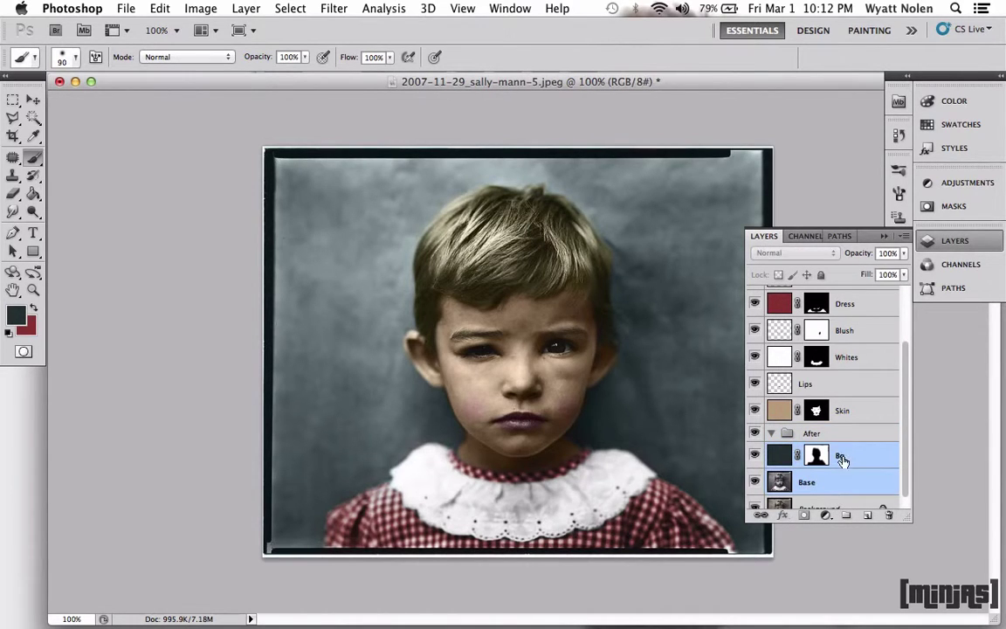
{"action": "left_click_drag", "start_coordinate": [838, 456], "coordinate": [822, 434]}
Move all the layers from Skin up to Hair into the After group, above Bg
{"action": "left_click", "coordinate": [852, 408]}
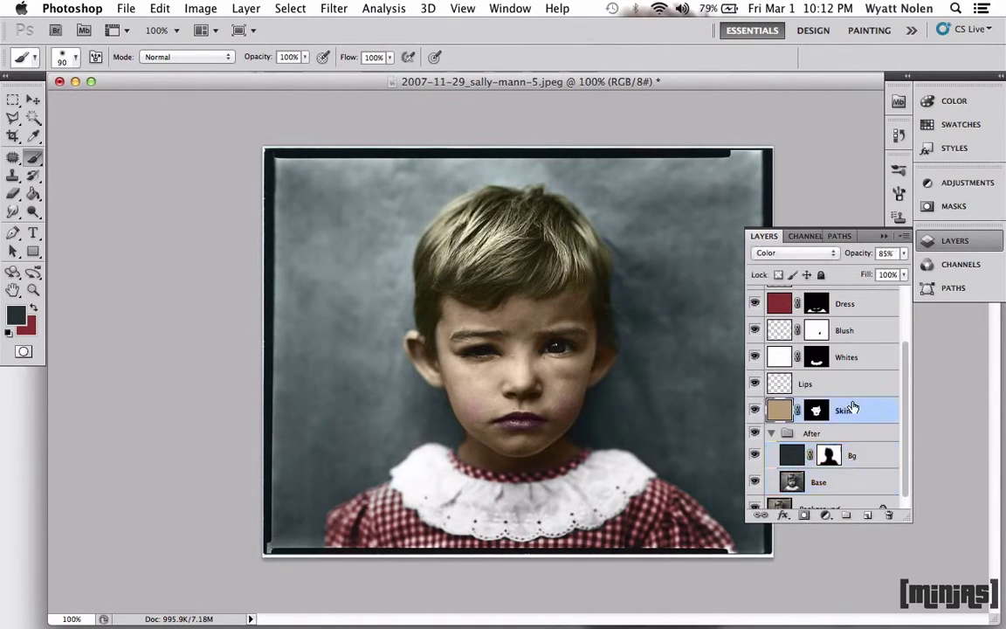
{"action": "scroll", "coordinate": [853, 406], "scroll_direction": "up", "scroll_amount": 3}
{"action": "left_click", "coordinate": [848, 298], "text": "shift"}
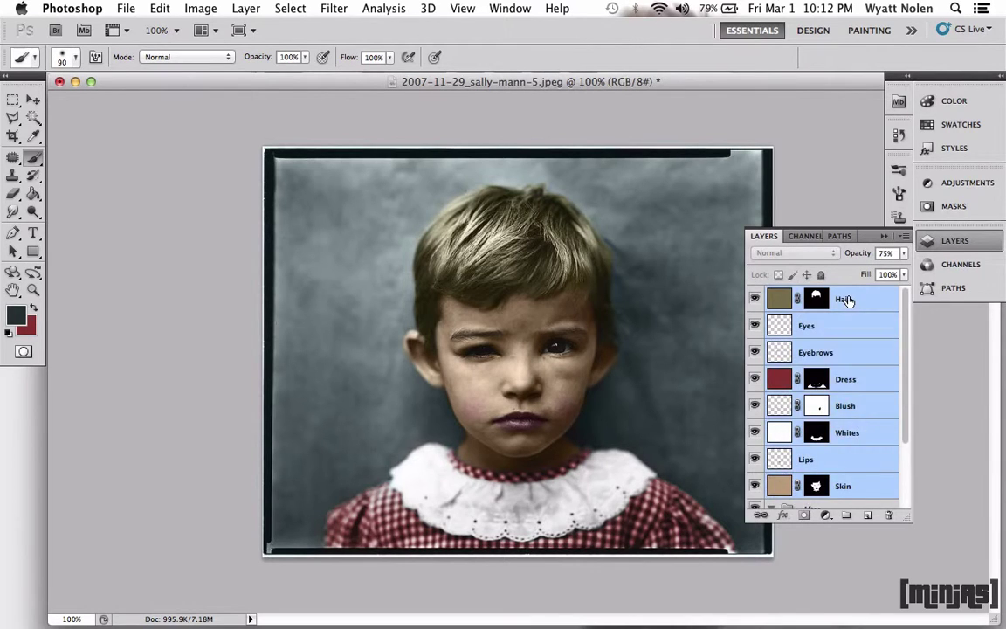
{"action": "scroll", "coordinate": [848, 331], "scroll_direction": "down", "scroll_amount": 3}
{"action": "left_click_drag", "start_coordinate": [847, 340], "coordinate": [784, 417]}
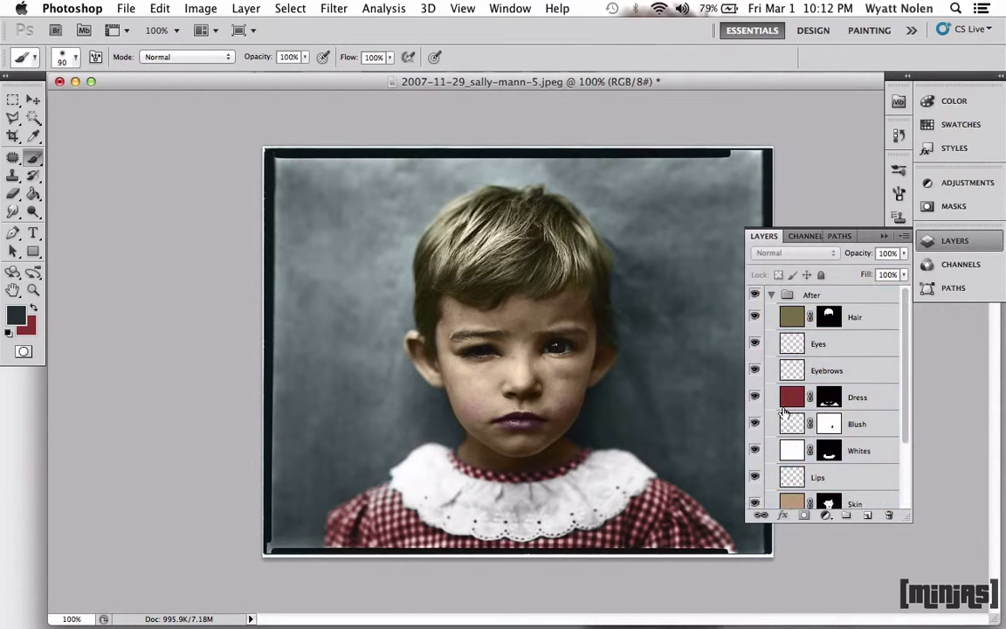
Collapse the After group and toggle its visibility repeatedly to compare the colorized portrait with the original photo
{"action": "left_click", "coordinate": [770, 295]}
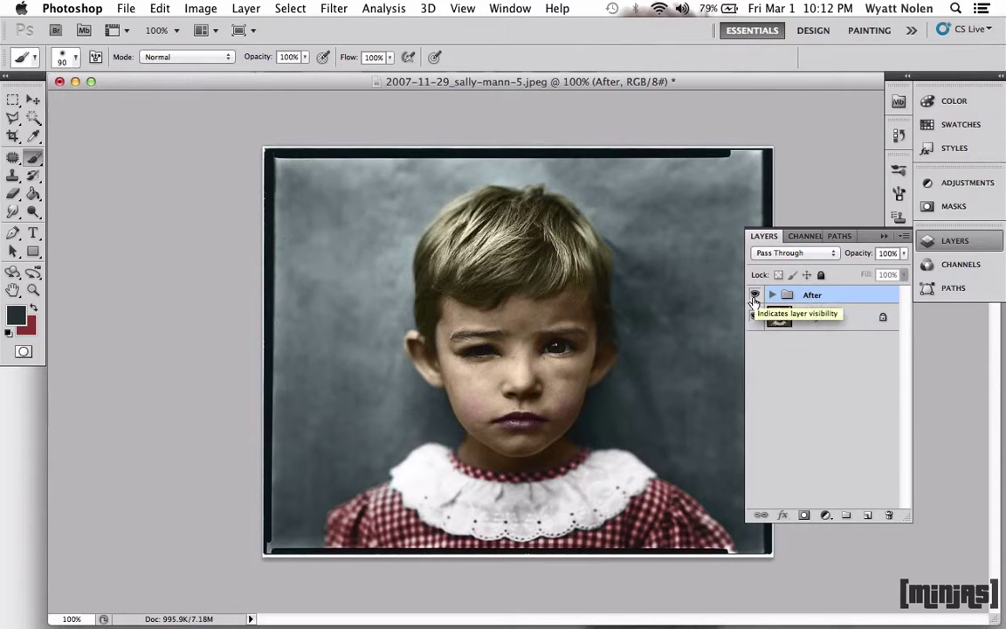
{"action": "left_click", "coordinate": [753, 295]}
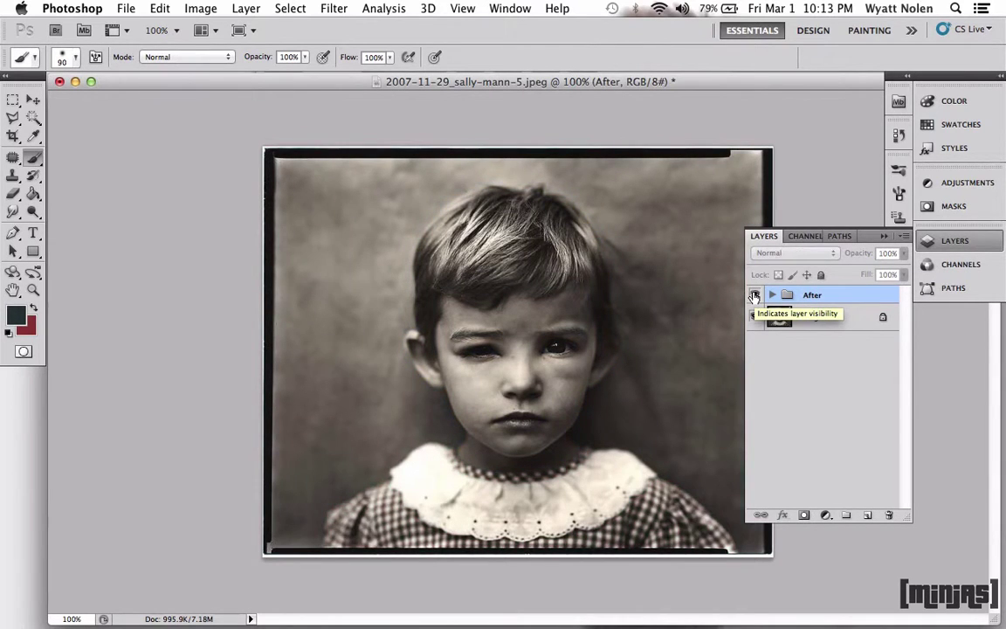
{"action": "left_click", "coordinate": [753, 296]}
{"action": "left_click", "coordinate": [753, 295]}
{"action": "left_click", "coordinate": [754, 296]}
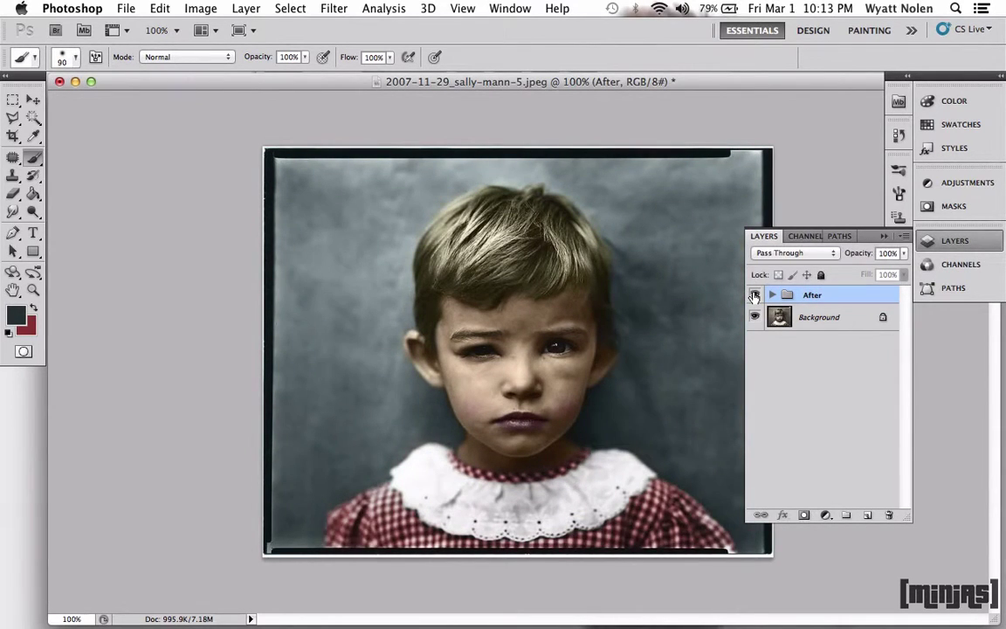
{"action": "left_click", "coordinate": [753, 296]}
{"action": "left_click", "coordinate": [754, 296]}
Patch the cheek area beneath the child's open eye on the Base layer with the Patch tool and clear the selection
{"action": "left_click", "coordinate": [772, 296]}
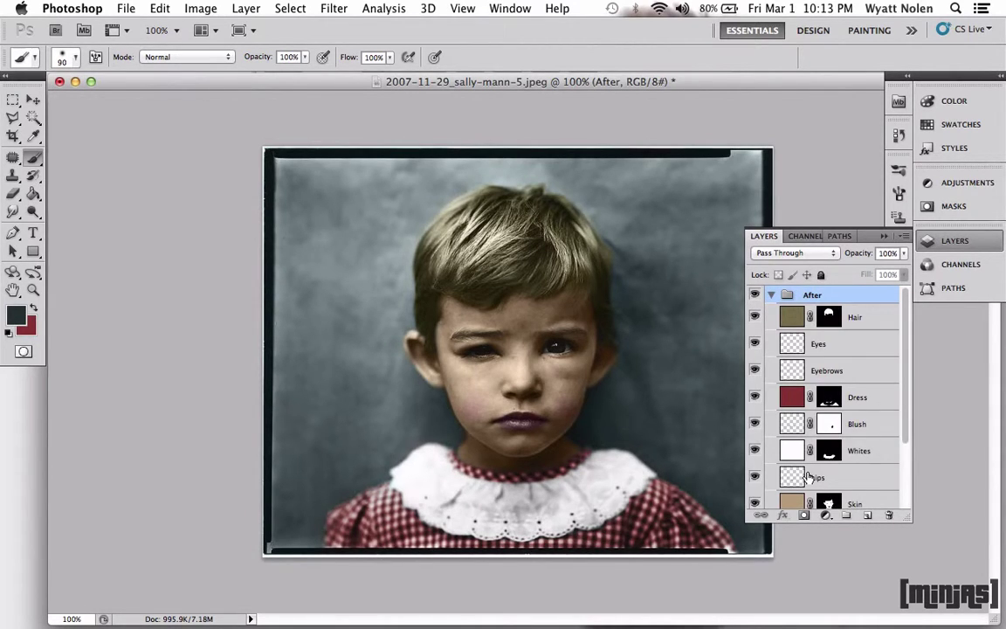
{"action": "scroll", "coordinate": [808, 476], "scroll_direction": "down", "scroll_amount": 5}
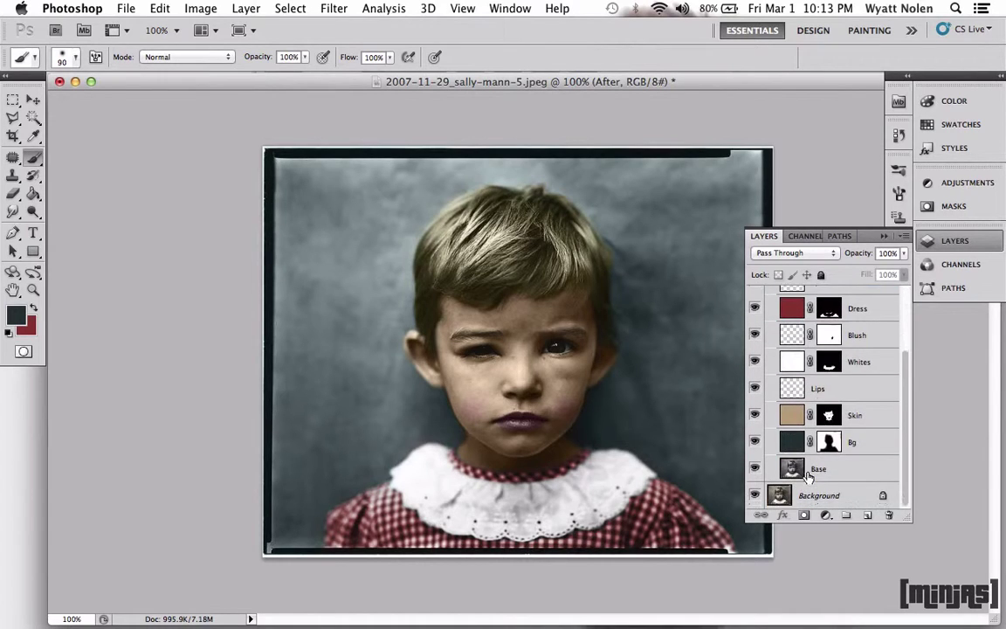
{"action": "left_click", "coordinate": [847, 471]}
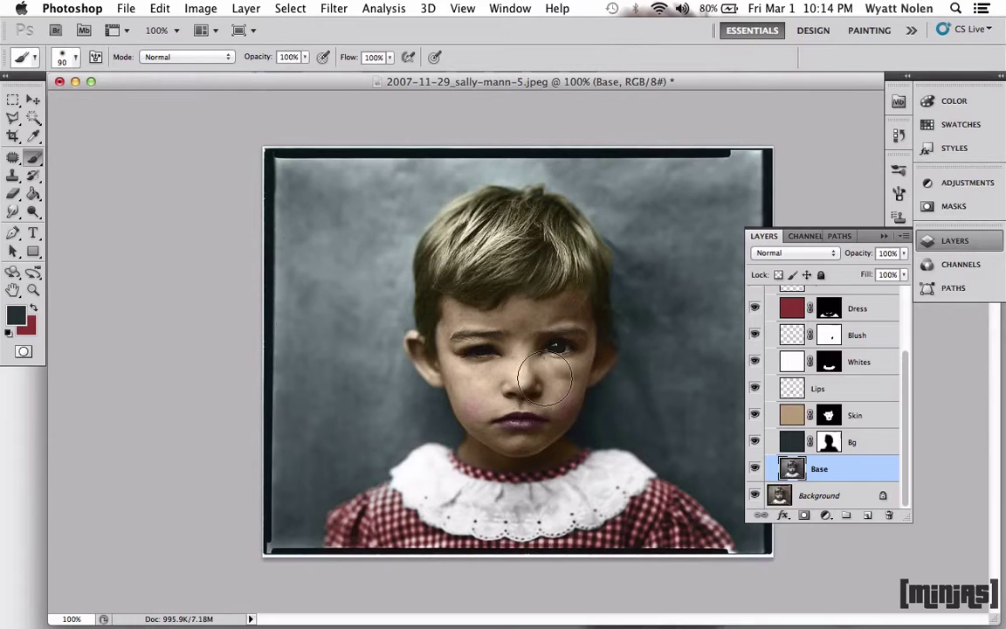
{"action": "left_click", "coordinate": [15, 159]}
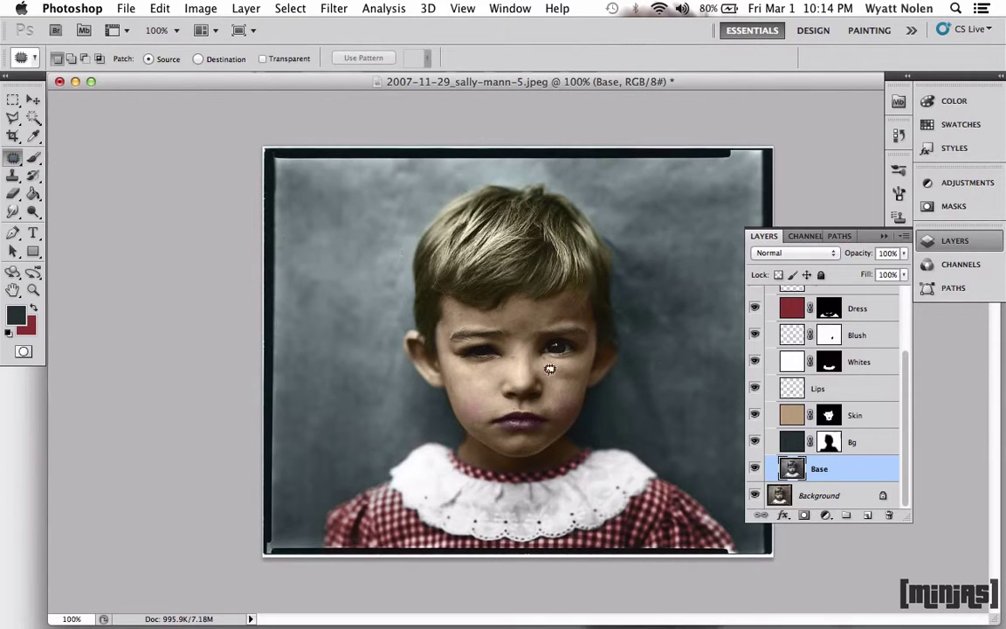
{"action": "mouse_move", "coordinate": [549, 368]}
{"action": "left_mouse_down"}
{"action": "mouse_move", "coordinate": [555, 350]}
{"action": "mouse_move", "coordinate": [589, 366]}
{"action": "mouse_move", "coordinate": [574, 382]}
{"action": "mouse_move", "coordinate": [534, 377]}
{"action": "mouse_move", "coordinate": [550, 367]}
{"action": "mouse_move", "coordinate": [472, 381]}
{"action": "left_mouse_up"}
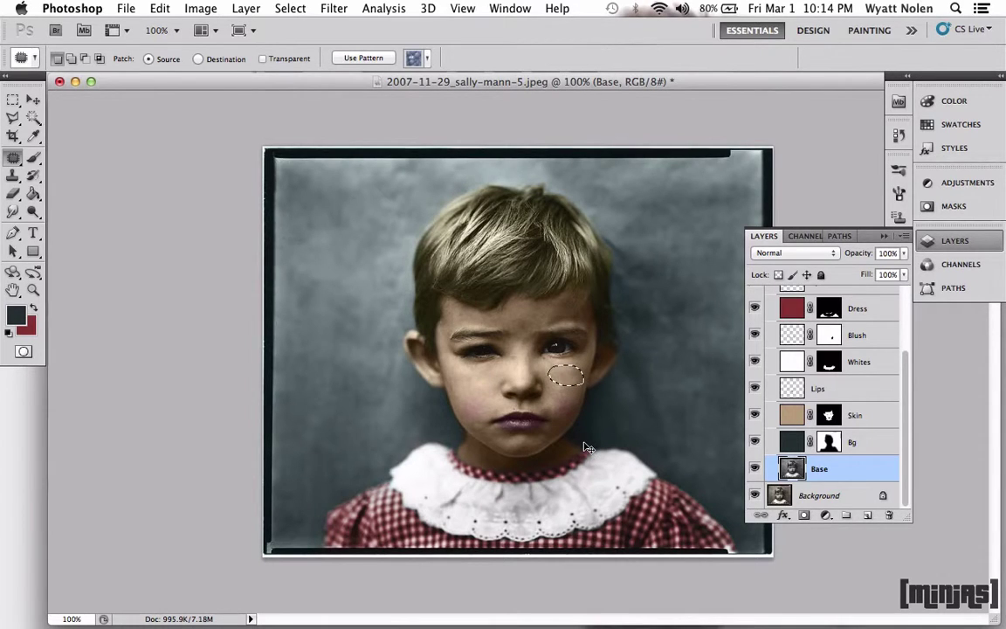
{"action": "key", "text": "super+d"}
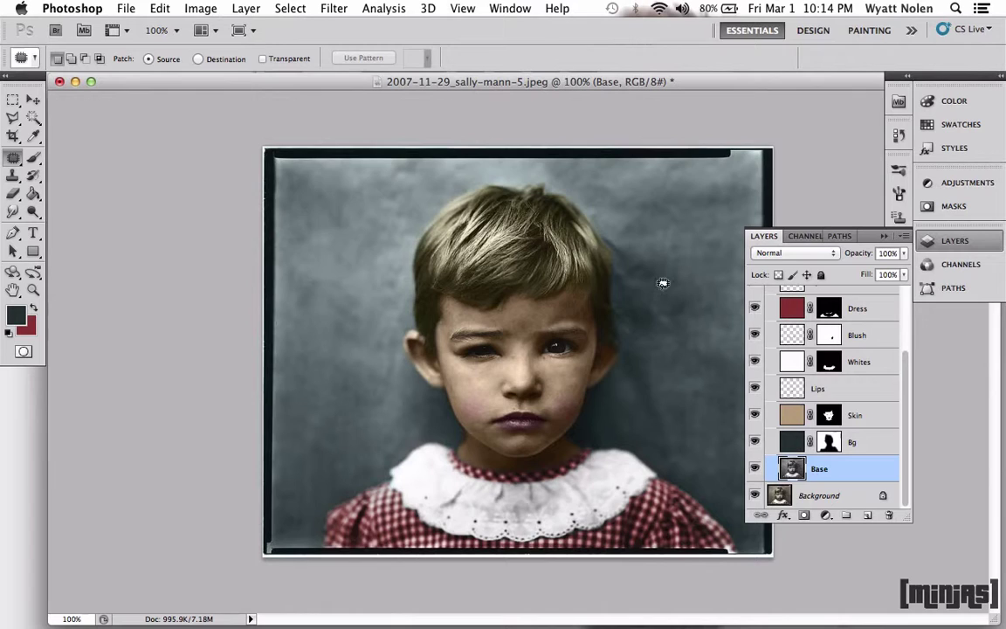
Switch to the Clone Stamp tool for retouching the Base layer
{"action": "key", "text": "s"}
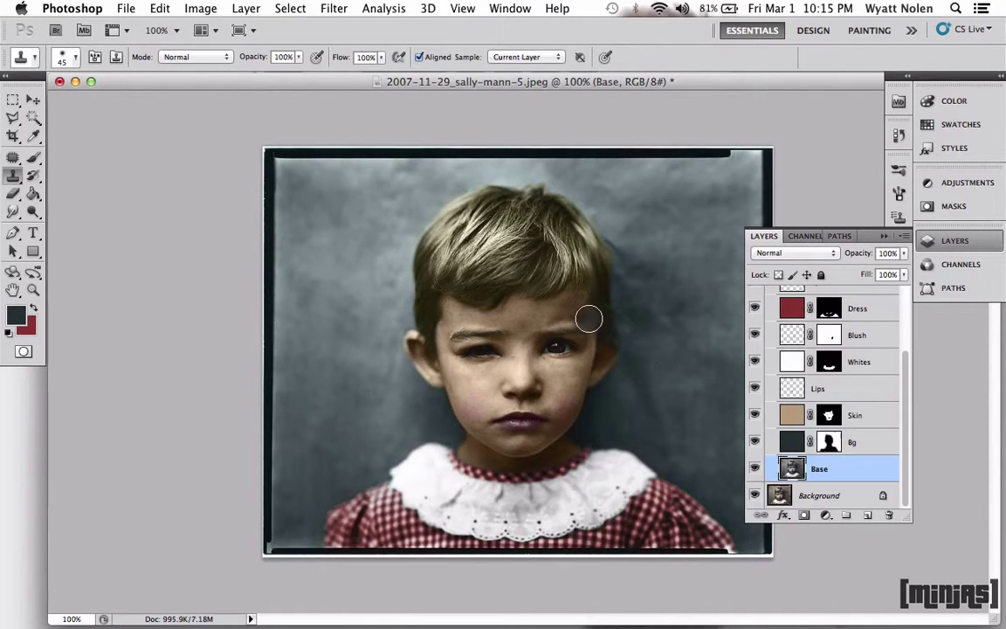